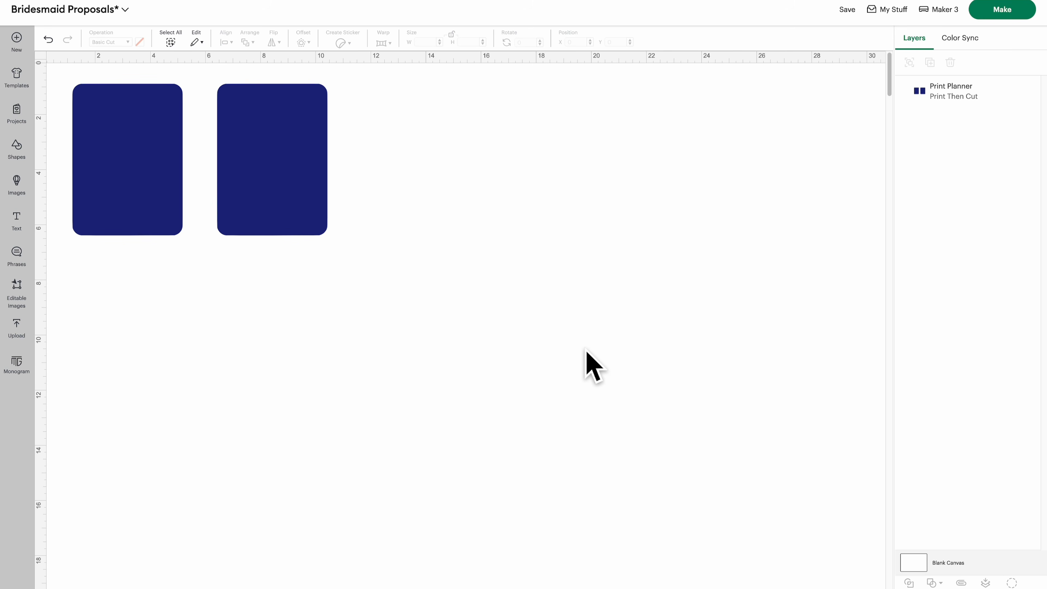
# Add the four most recently uploaded bridesmaid card images to the canvas and move them into the empty area beside the blue shapes.
pyautogui.click(17, 328)
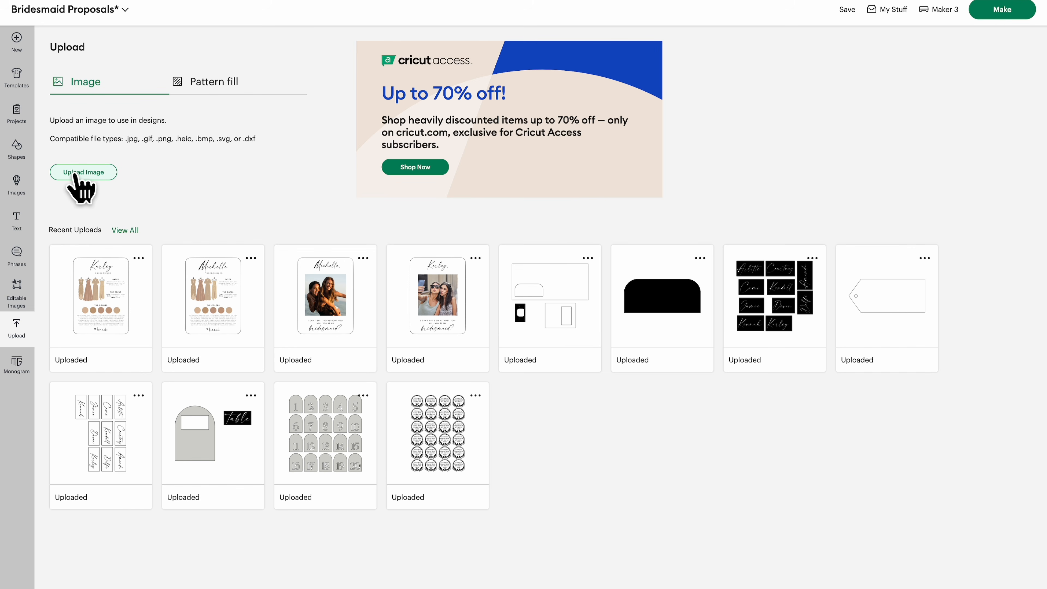
pyautogui.click(99, 315)
pyautogui.click(208, 301)
pyautogui.click(329, 293)
pyautogui.click(421, 300)
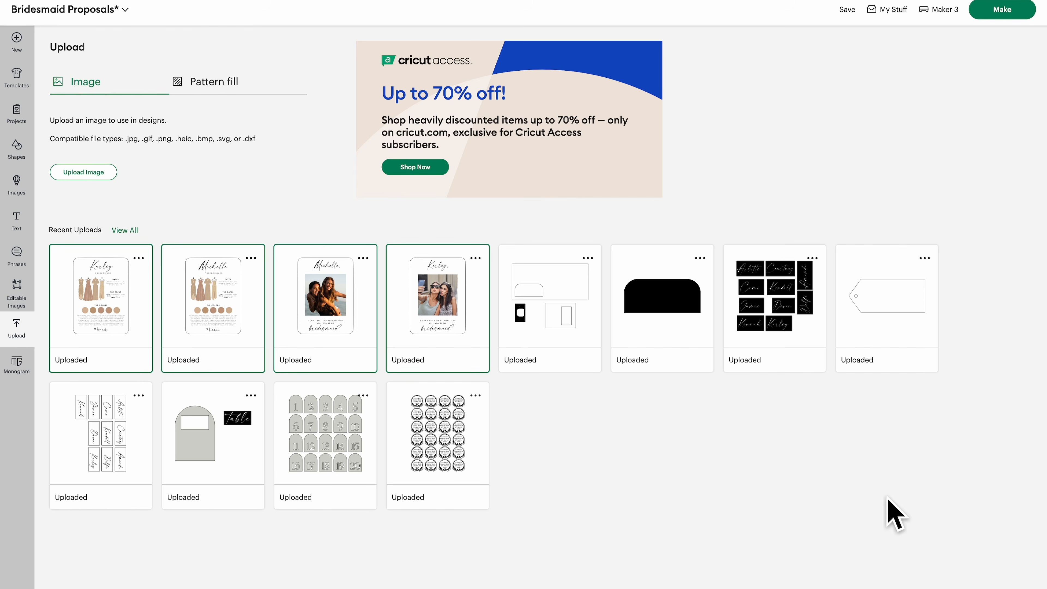
pyautogui.click(957, 581)
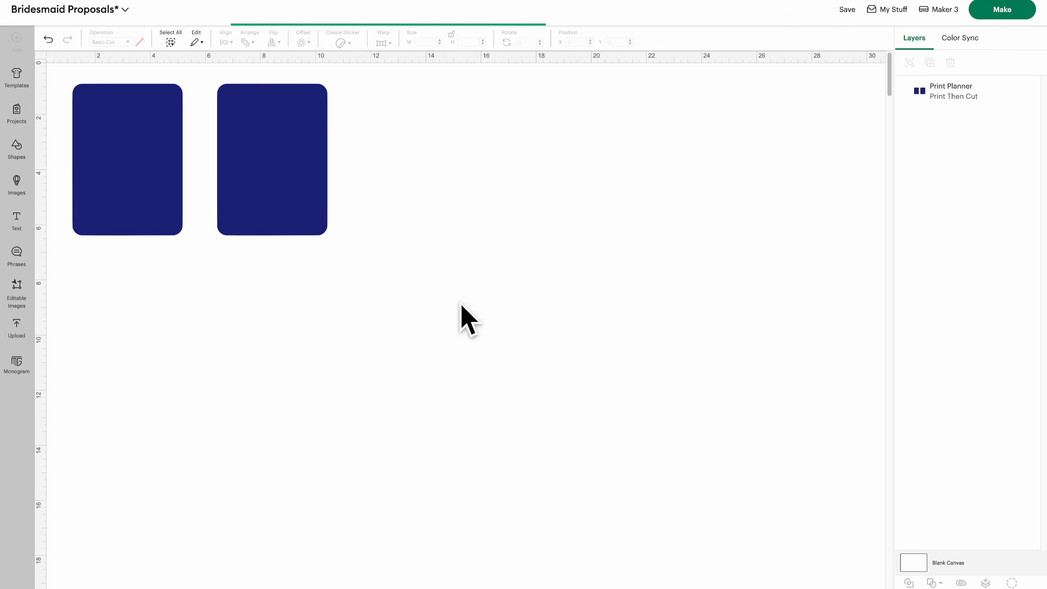
pyautogui.moveTo(157, 279); pyautogui.dragTo(479, 365)
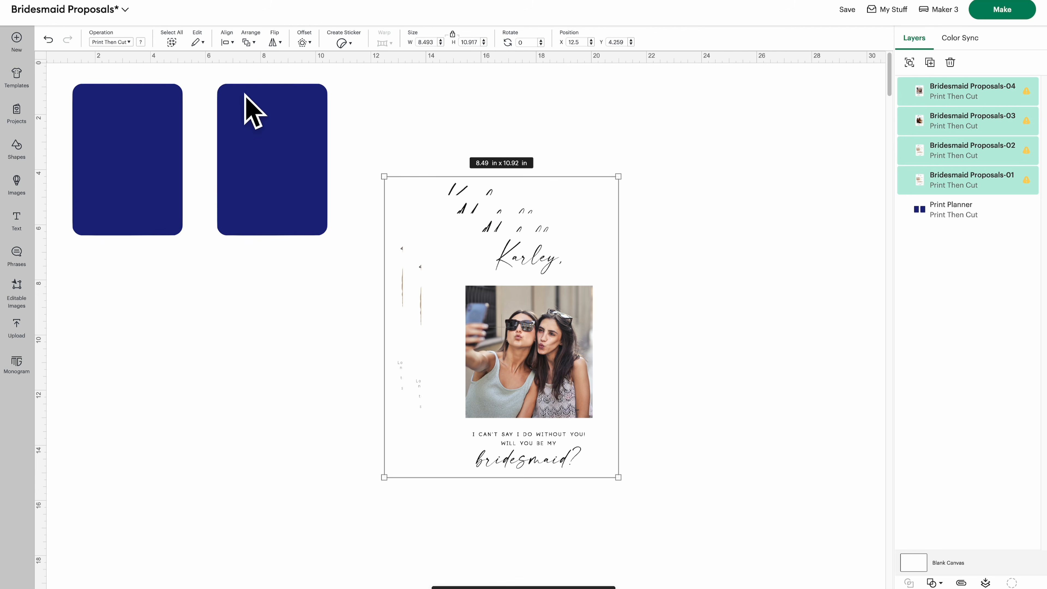
# Center the four card images on one another and set their width to 4 in.
pyautogui.click(228, 42)
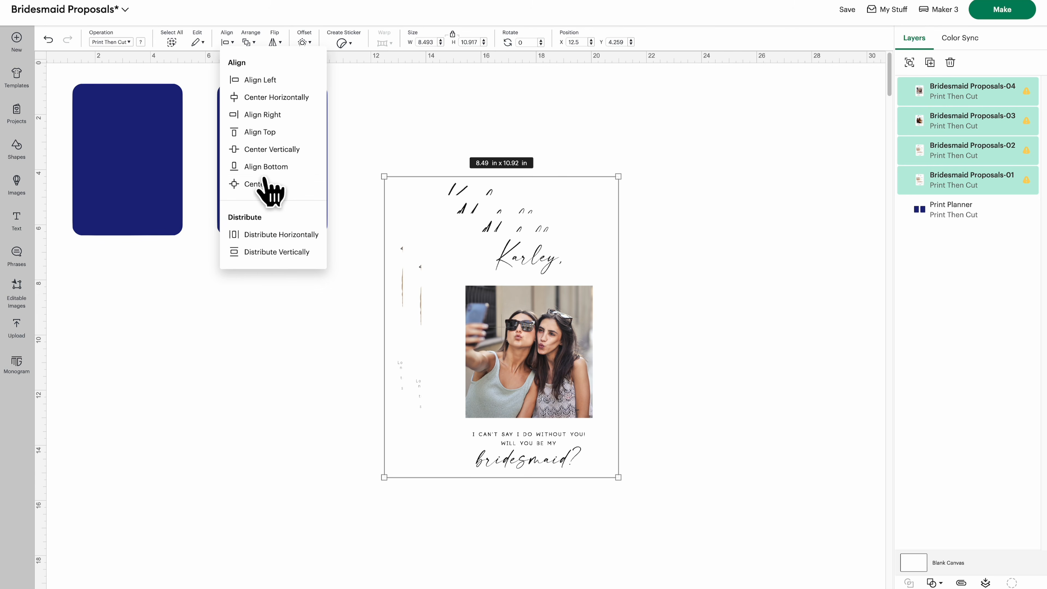
pyautogui.click(256, 184)
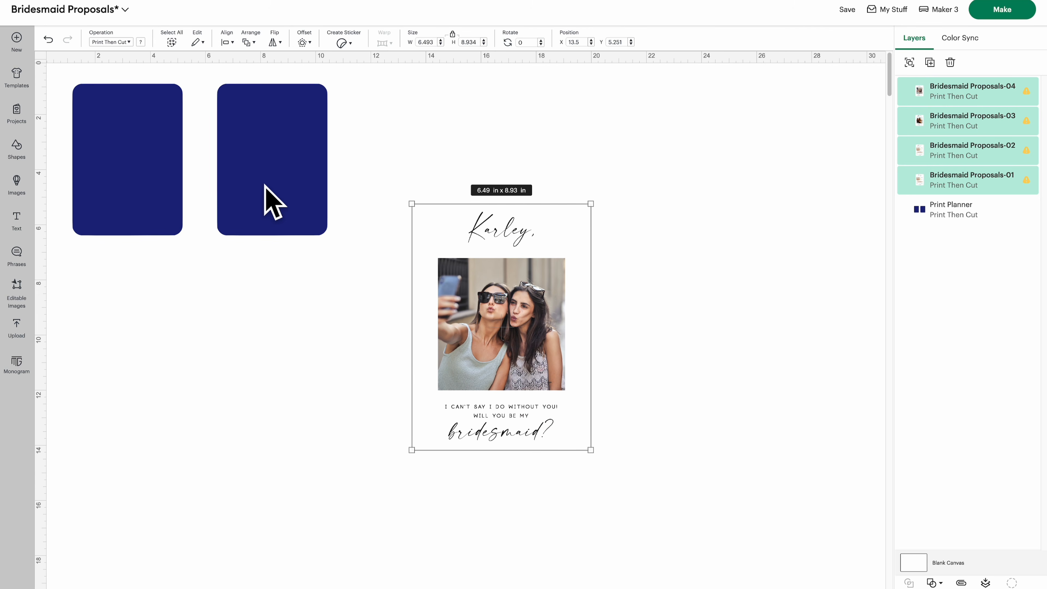
pyautogui.click(426, 42)
pyautogui.press('Return')
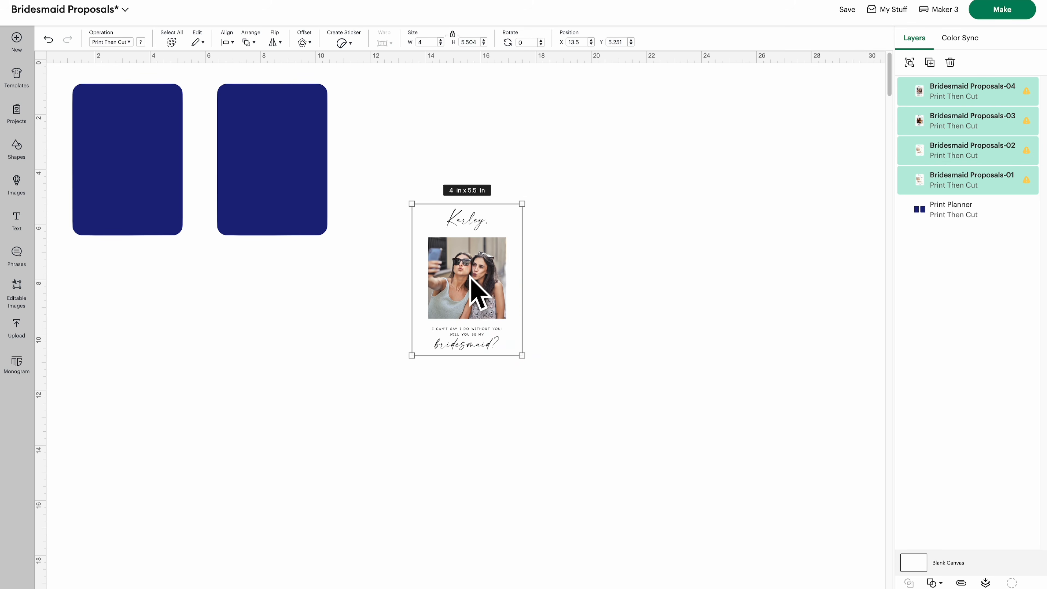
# Spread out the stacked cards so each bridesmaid's photo card sits beside her matching details card.
pyautogui.click(655, 265)
pyautogui.moveTo(433, 276); pyautogui.dragTo(250, 348)
pyautogui.moveTo(491, 290); pyautogui.dragTo(635, 315)
pyautogui.moveTo(440, 304); pyautogui.dragTo(722, 315)
pyautogui.moveTo(615, 326); pyautogui.dragTo(648, 318)
pyautogui.moveTo(465, 295); pyautogui.dragTo(397, 387)
pyautogui.moveTo(319, 363)
pyautogui.mouseDown()
pyautogui.moveTo(326, 382)
pyautogui.moveTo(320, 367)
pyautogui.mouseUp()
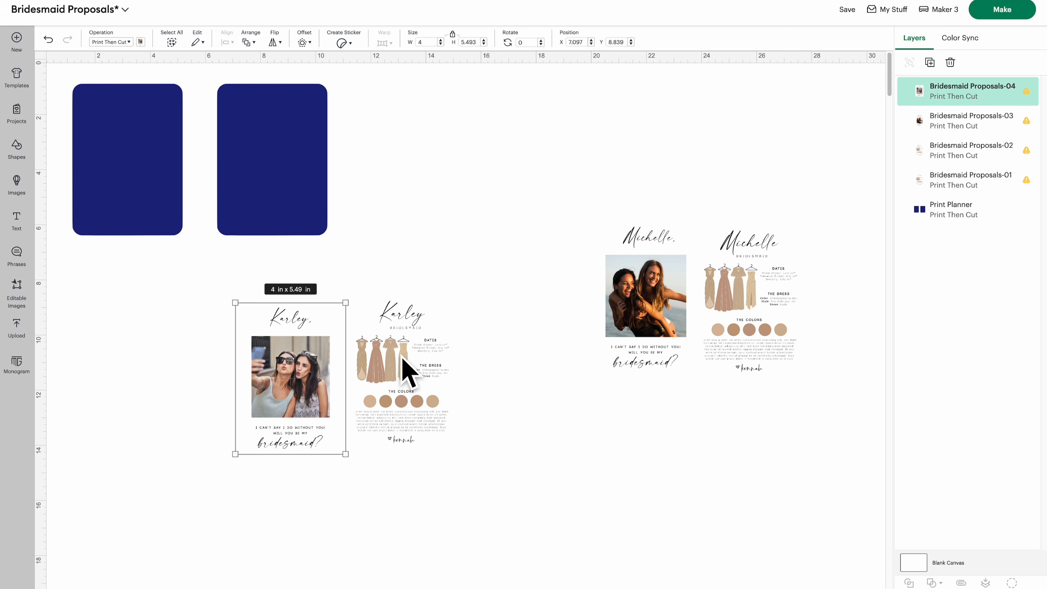
pyautogui.moveTo(406, 369); pyautogui.dragTo(458, 374)
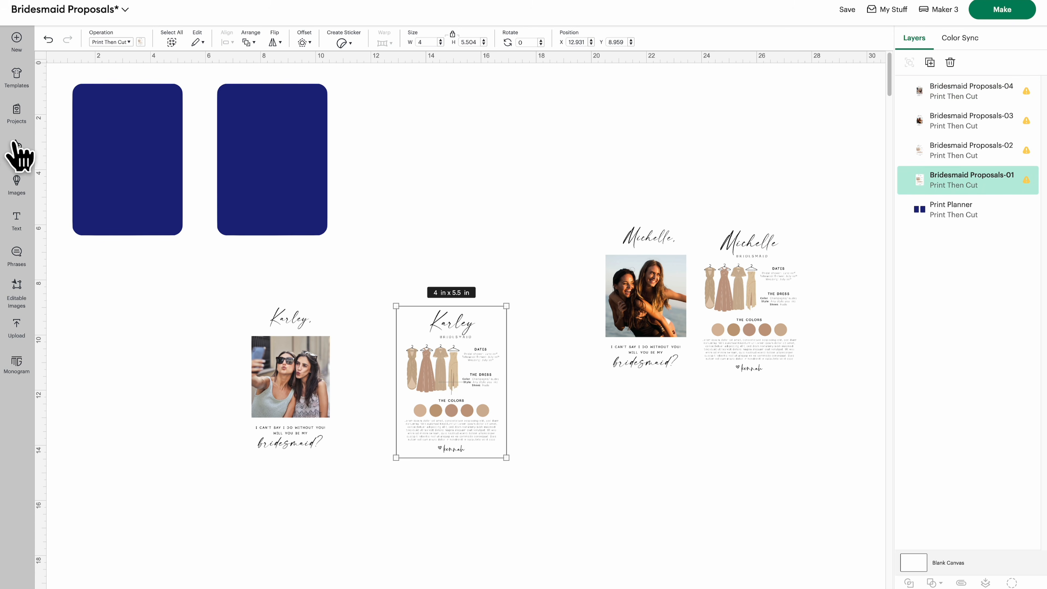
# Insert a square, set its width to 9.25 in, and place it between the two pairs of cards.
pyautogui.click(16, 149)
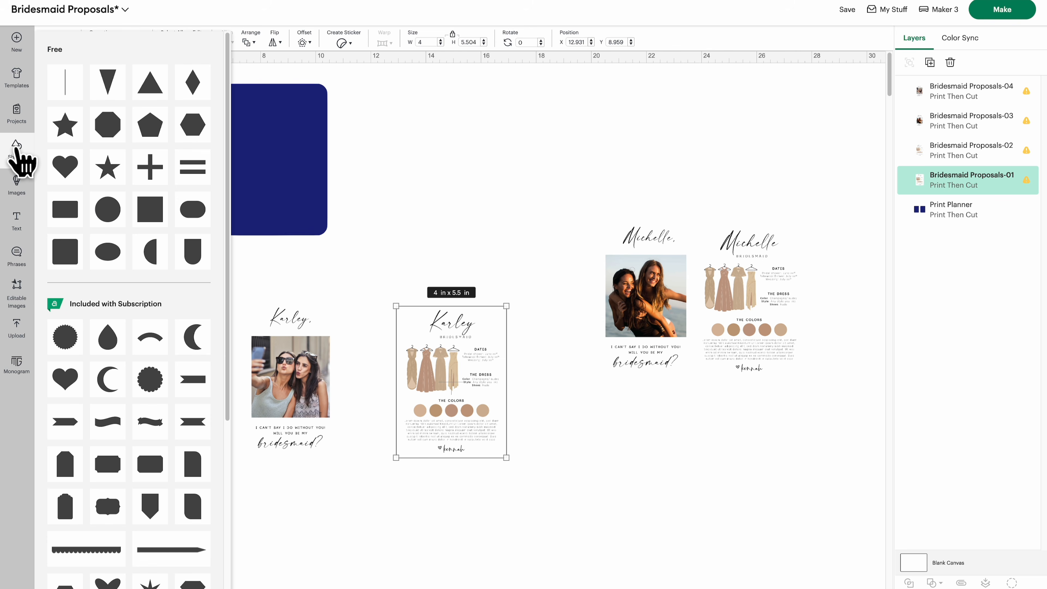
pyautogui.click(163, 212)
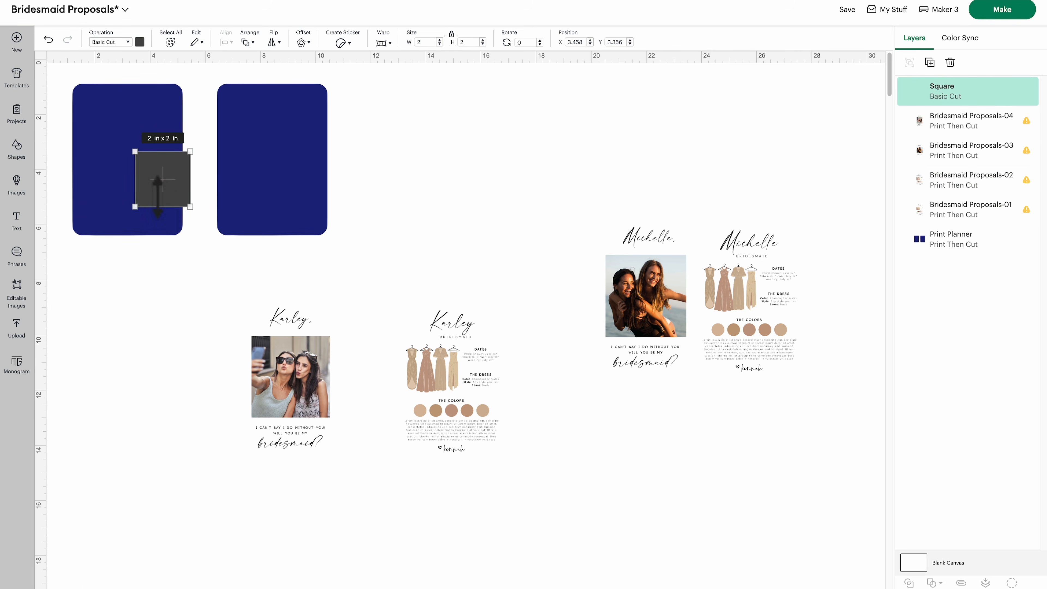
pyautogui.moveTo(171, 195); pyautogui.dragTo(461, 191)
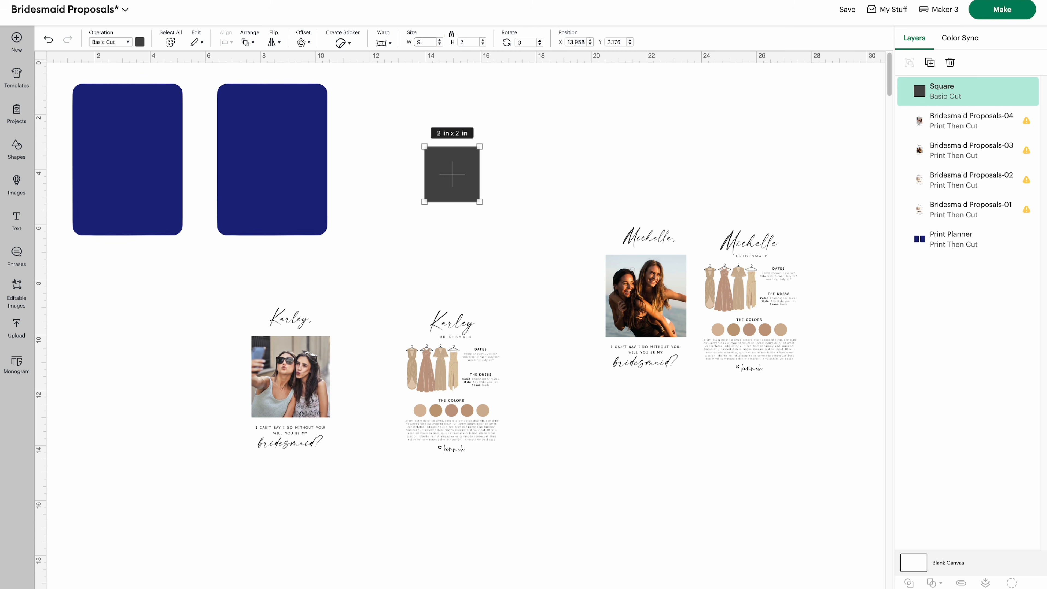
pyautogui.write('9.25')
pyautogui.press('Return')
pyautogui.moveTo(500, 218); pyautogui.dragTo(392, 334)
pyautogui.moveTo(260, 363); pyautogui.dragTo(253, 342)
pyautogui.moveTo(432, 346); pyautogui.dragTo(464, 276)
# Hide the Print Planner layer and reposition the square and the selfie photo card to uncover the details card.
pyautogui.click(285, 145)
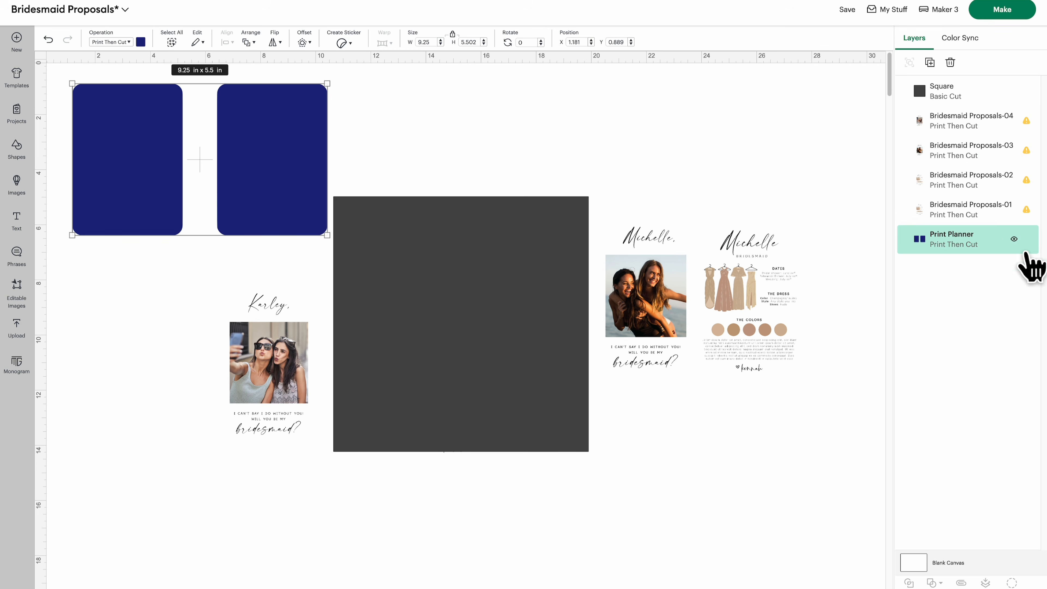
pyautogui.click(1014, 239)
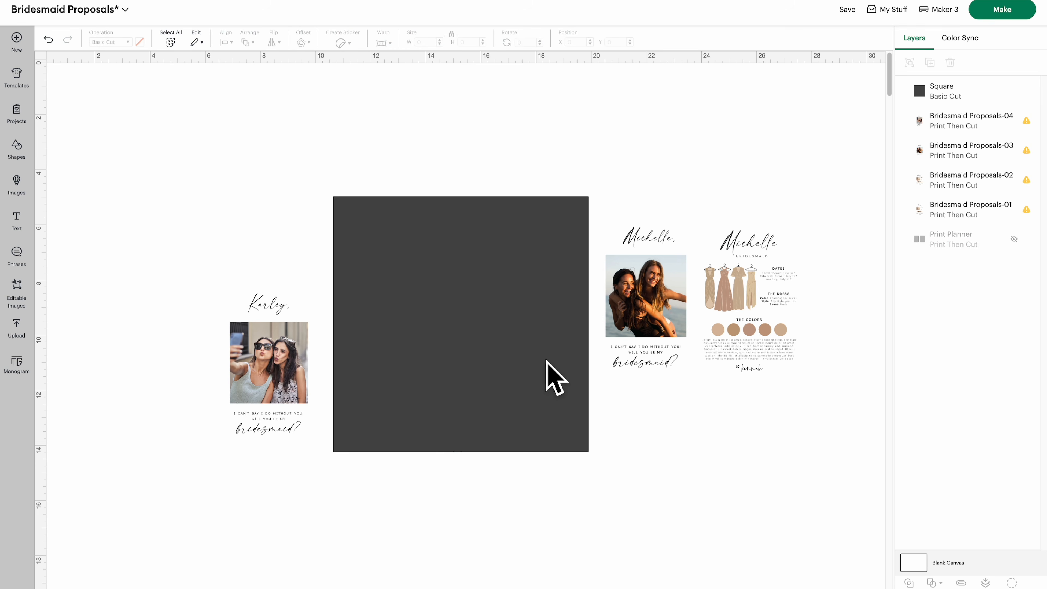
pyautogui.moveTo(479, 352); pyautogui.dragTo(223, 249)
pyautogui.moveTo(273, 420); pyautogui.dragTo(363, 454)
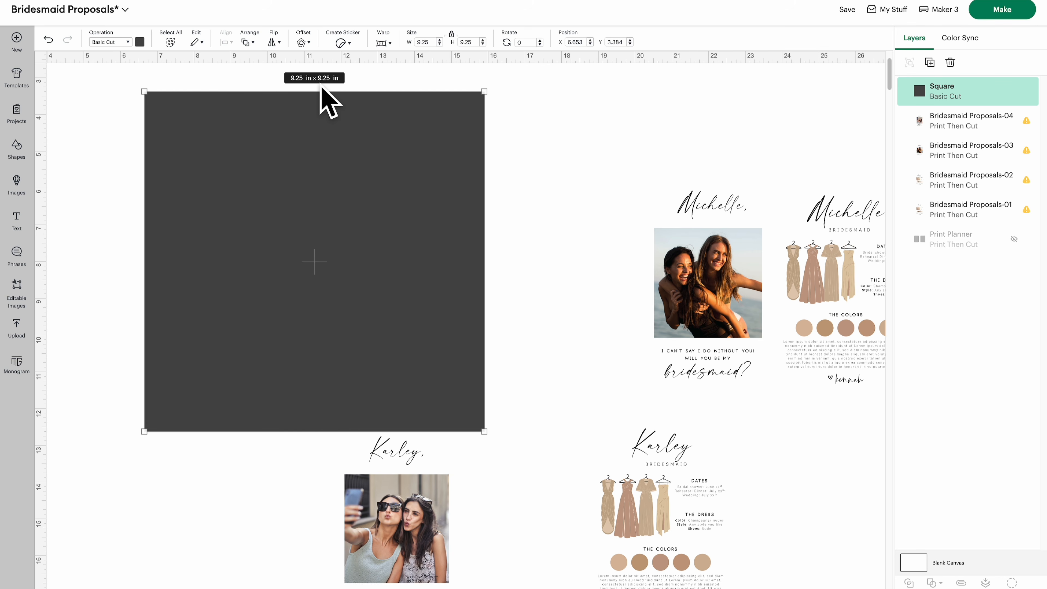
# Send the square to the back, behind all the cards.
pyautogui.click(246, 42)
pyautogui.click(264, 118)
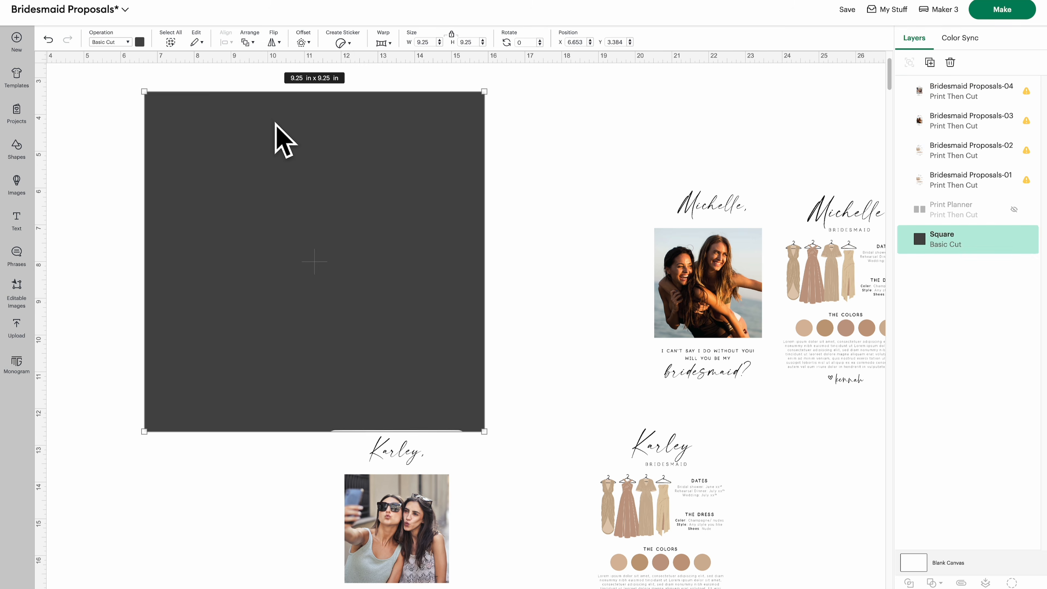
pyautogui.click(590, 170)
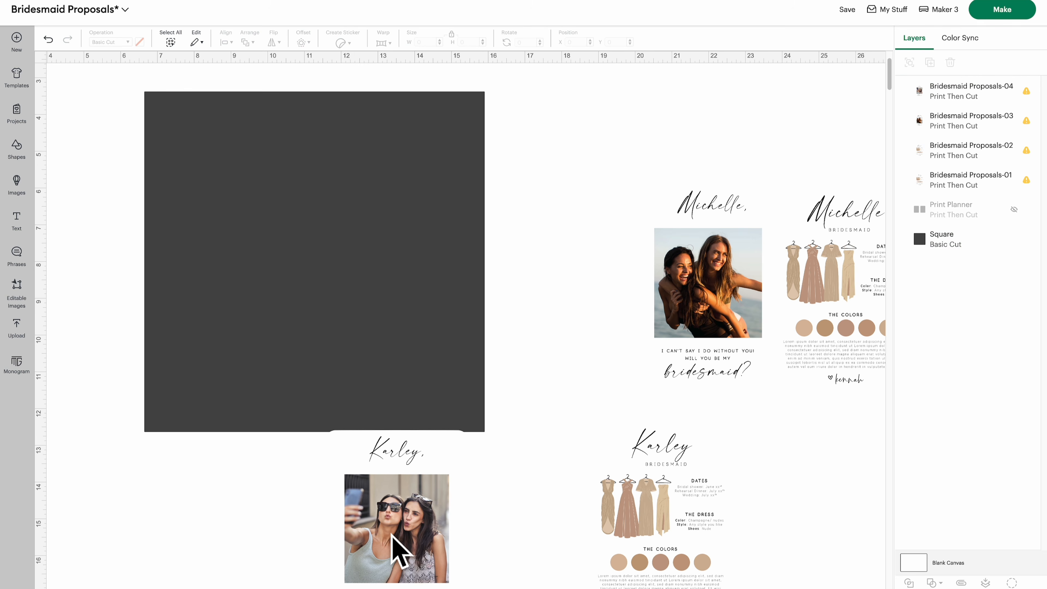
# Place the two photo cards side by side in the upper corners of the square, with the selfie card on the left.
pyautogui.click(397, 544)
pyautogui.moveTo(412, 521); pyautogui.dragTo(239, 180)
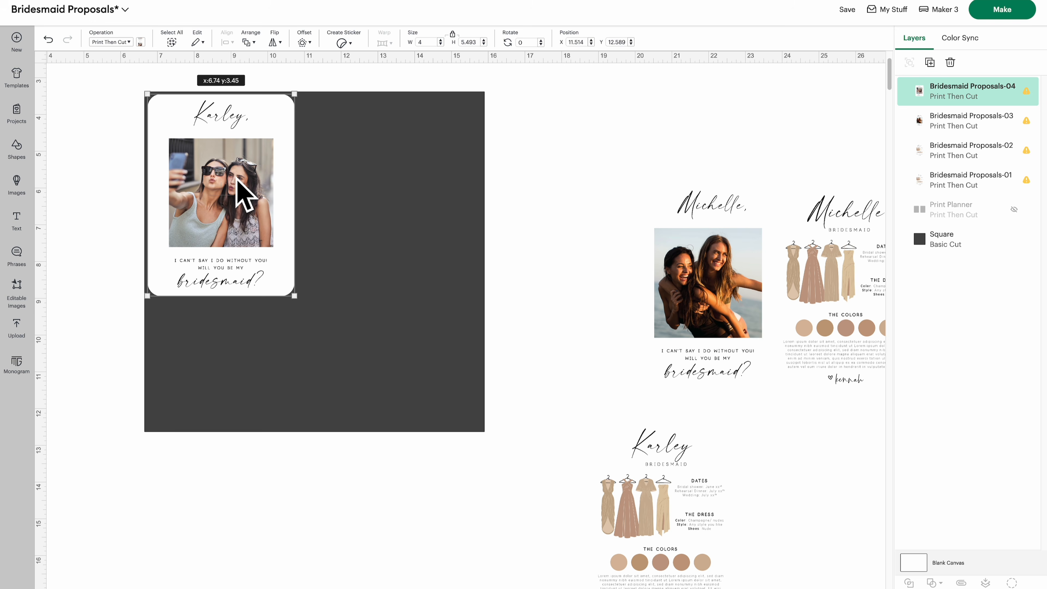
pyautogui.click(751, 279)
pyautogui.moveTo(752, 278); pyautogui.dragTo(441, 213)
pyautogui.click(608, 222)
pyautogui.moveTo(254, 209); pyautogui.dragTo(259, 213)
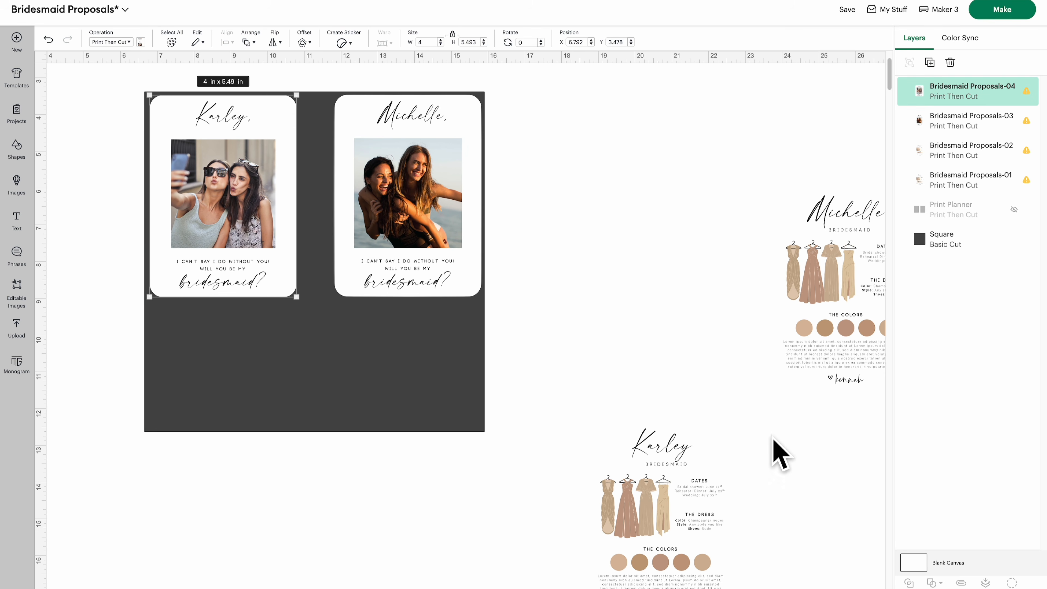
# Place the two details cards beneath the photo cards, each under the other bridesmaid's photo.
pyautogui.click(776, 452)
pyautogui.moveTo(679, 526); pyautogui.dragTo(423, 392)
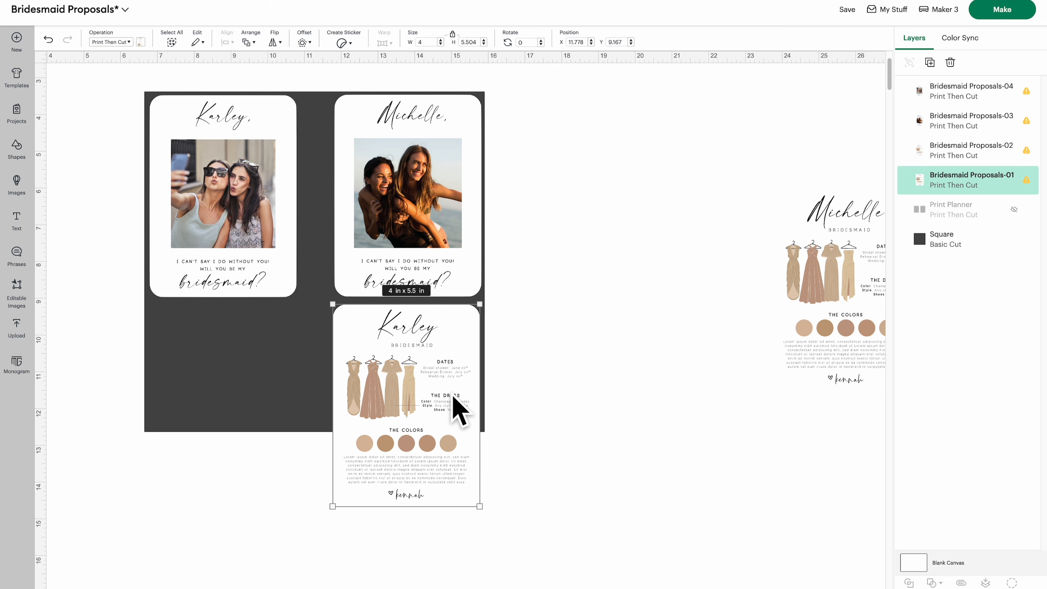
pyautogui.moveTo(776, 272); pyautogui.dragTo(196, 367)
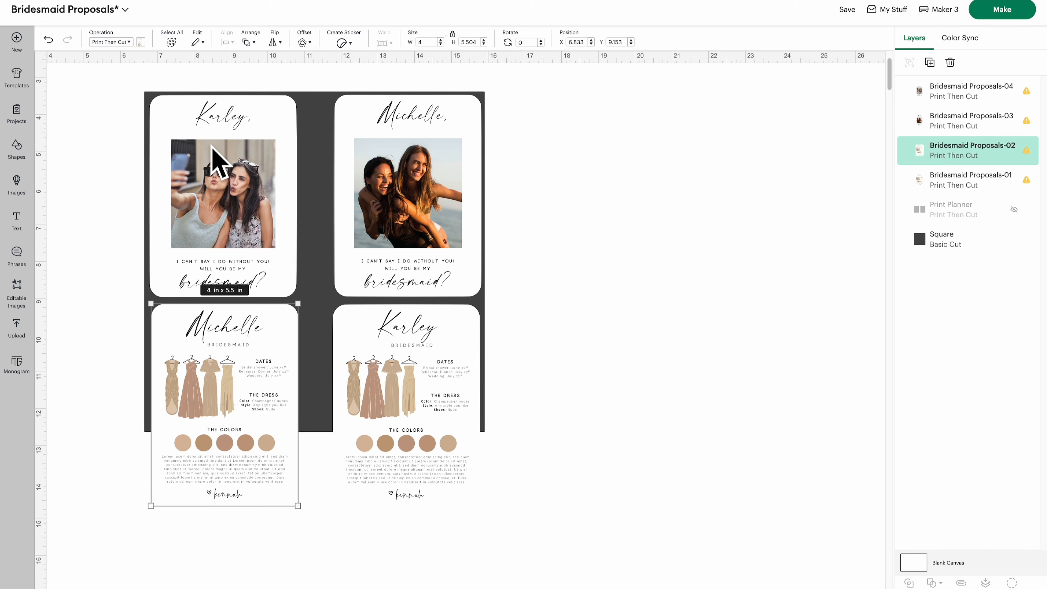
pyautogui.click(210, 145)
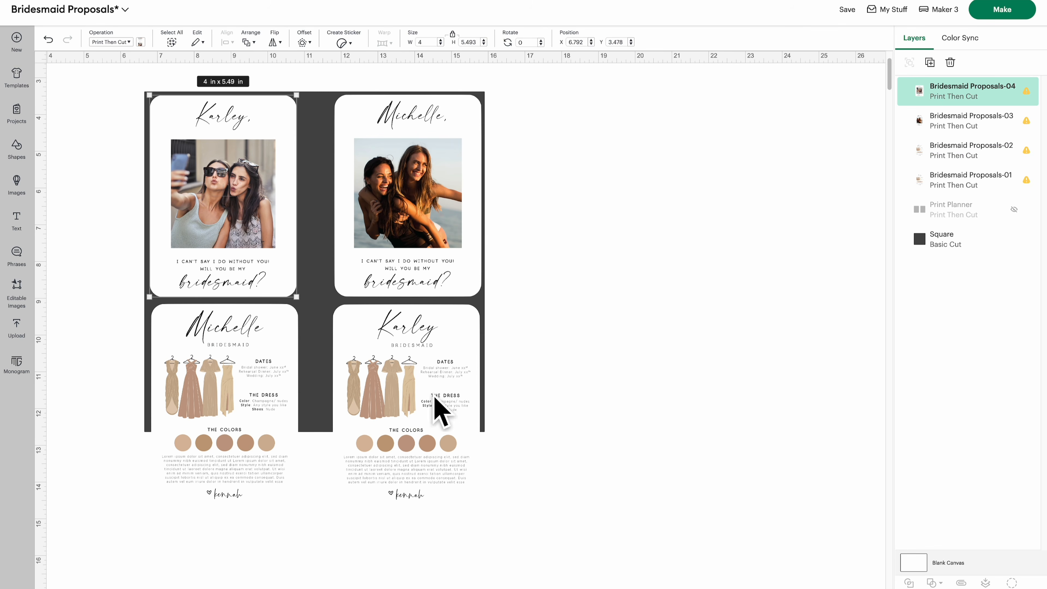
pyautogui.click(745, 401)
# Align the right-hand photo and details cards to the right edge of the square.
pyautogui.moveTo(418, 566); pyautogui.dragTo(359, 79)
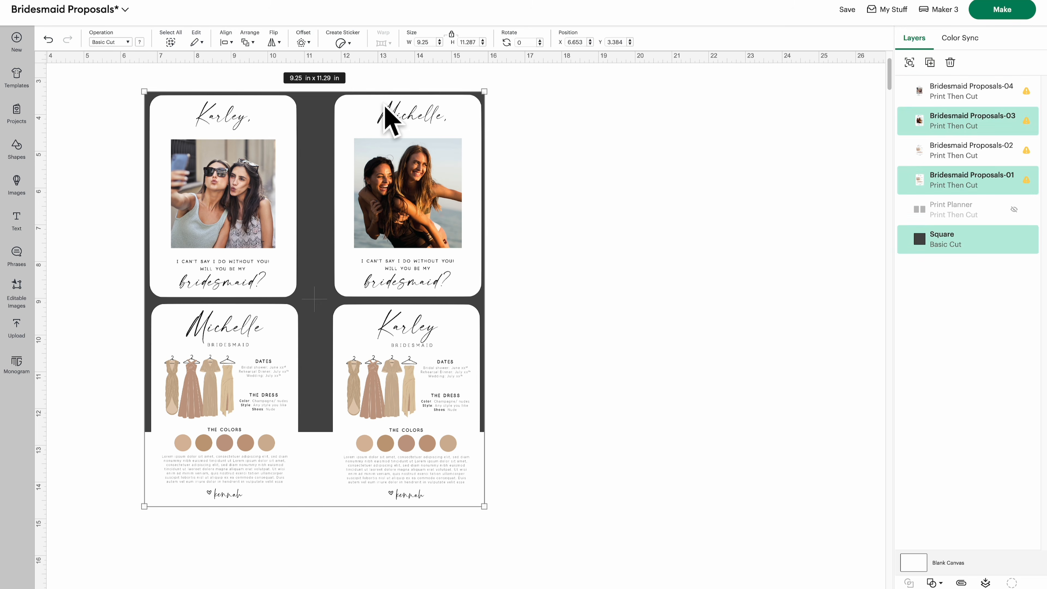
pyautogui.click(389, 192)
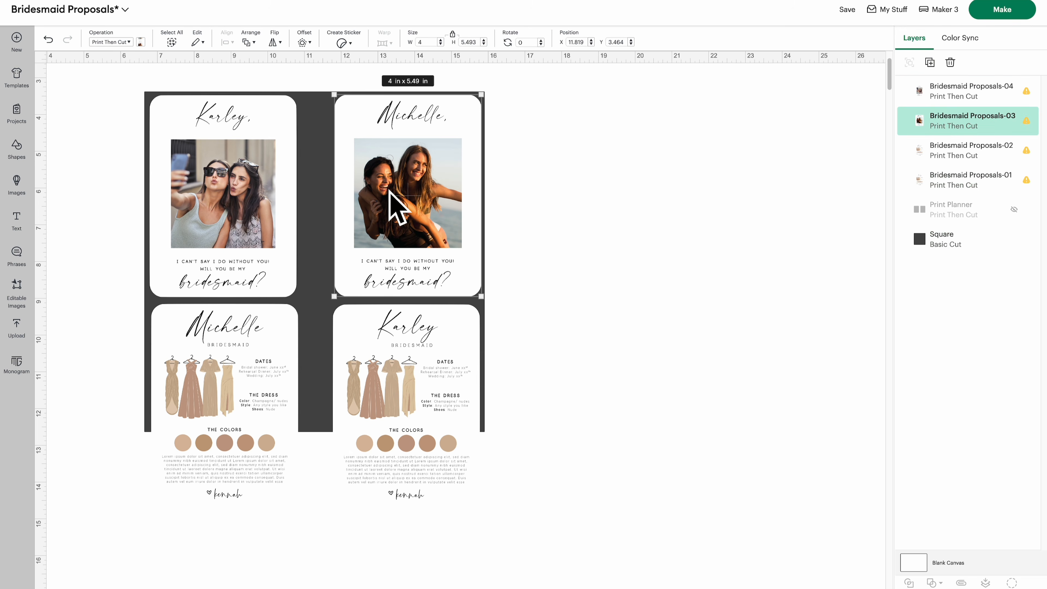
pyautogui.keyDown('shift'); pyautogui.click(398, 391); pyautogui.keyUp('shift')
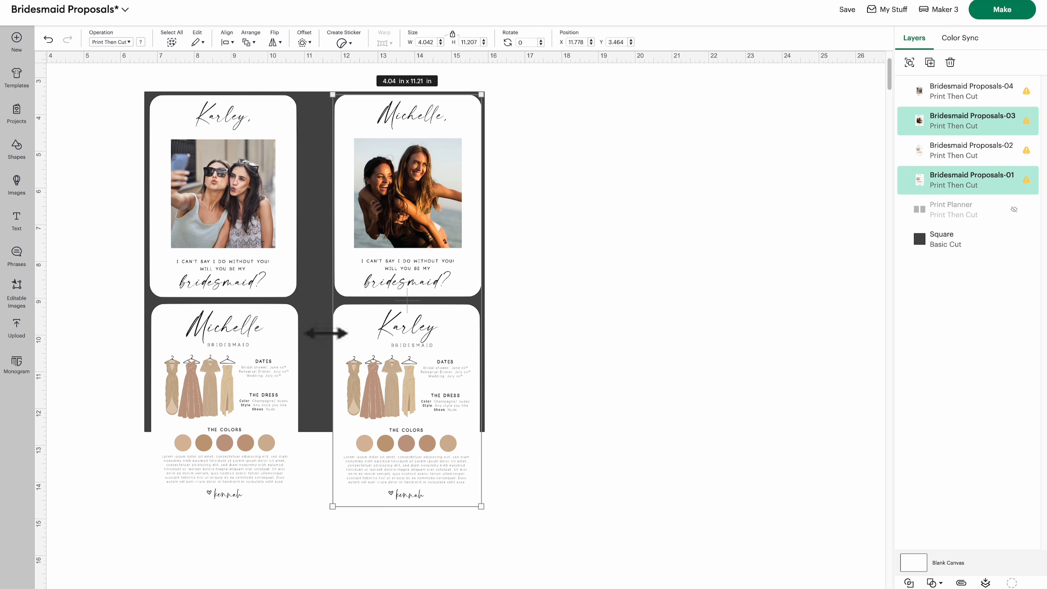
pyautogui.keyDown('shift'); pyautogui.click(320, 361); pyautogui.keyUp('shift')
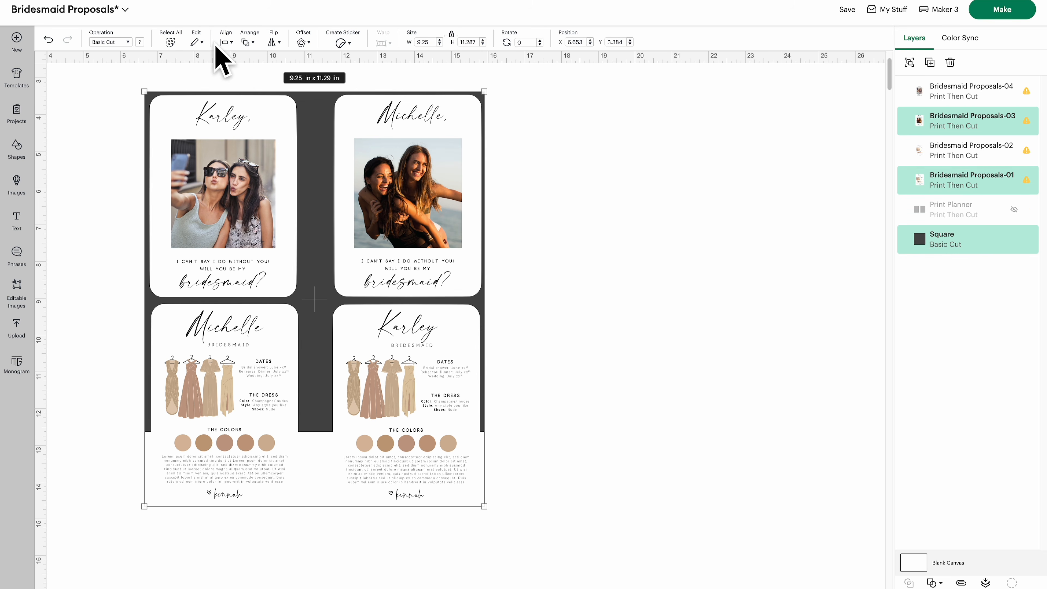
pyautogui.click(228, 42)
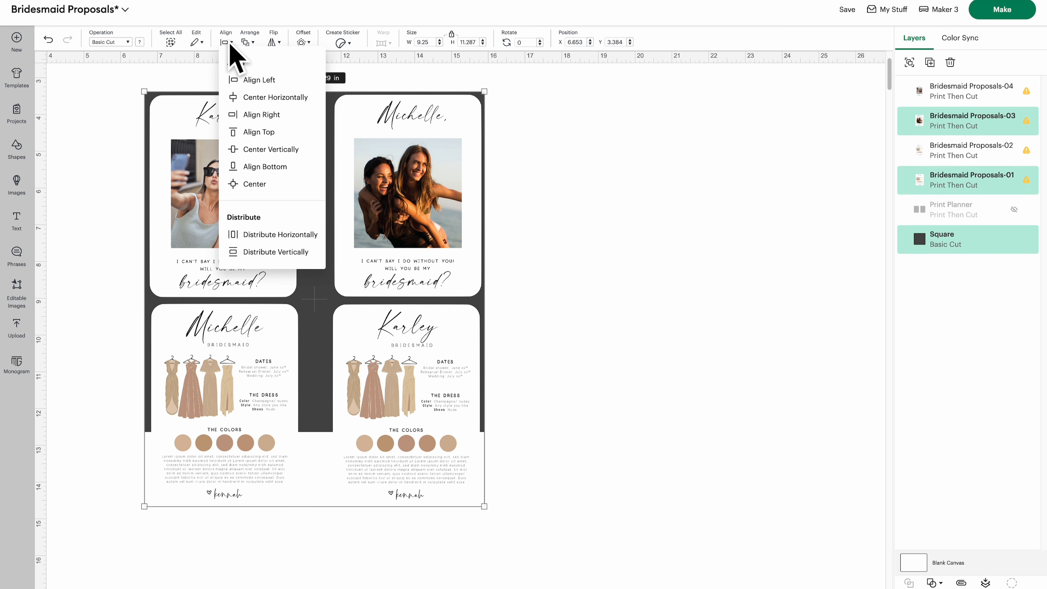
pyautogui.click(247, 113)
pyautogui.click(625, 249)
# Align the left-hand photo and details cards to the left edge of the square.
pyautogui.moveTo(232, 553); pyautogui.dragTo(124, 78)
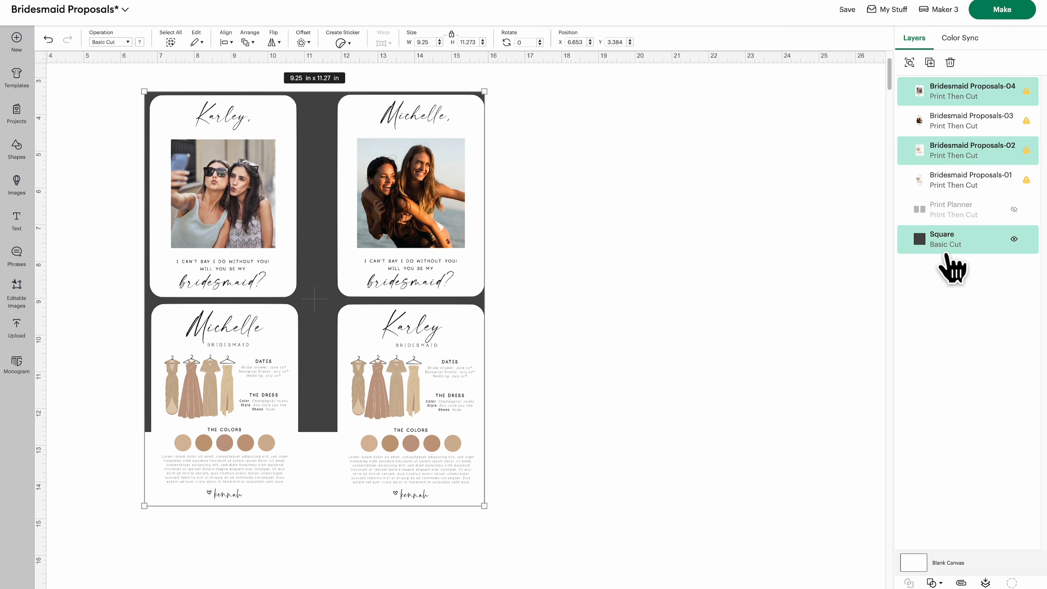
pyautogui.click(225, 42)
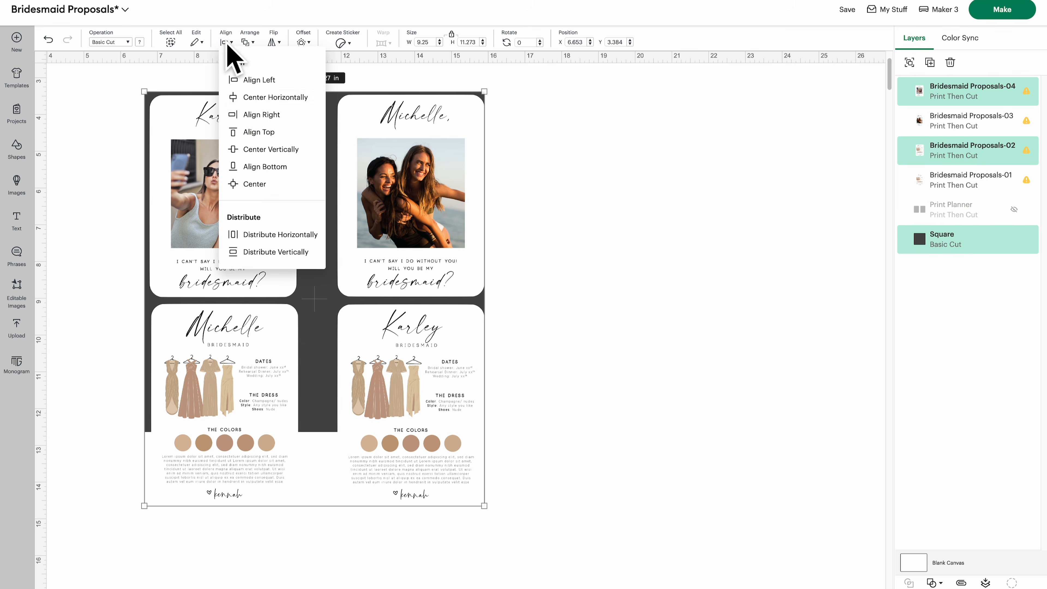
pyautogui.click(260, 80)
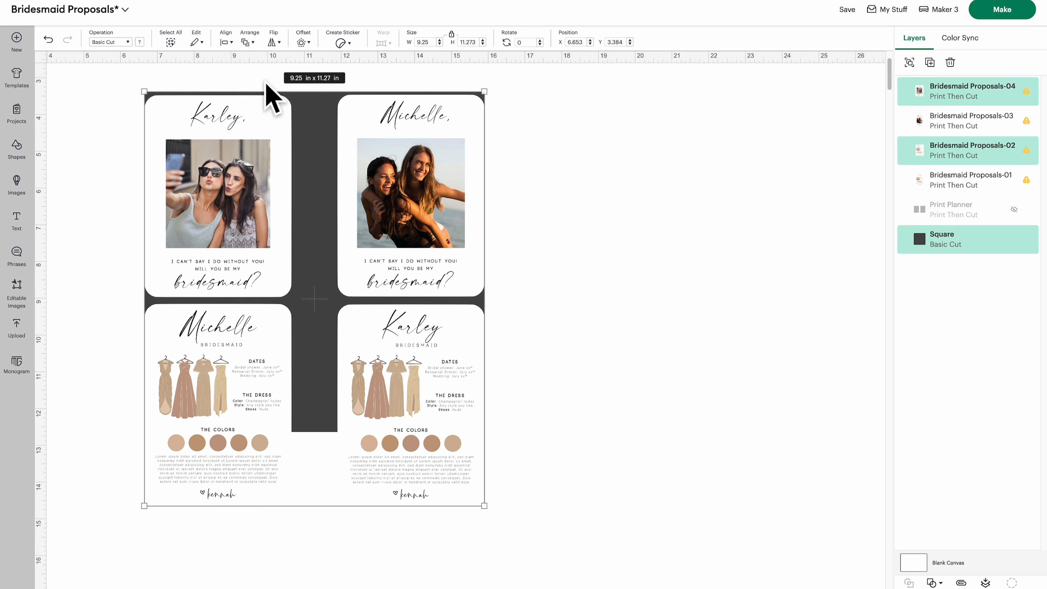
pyautogui.click(596, 208)
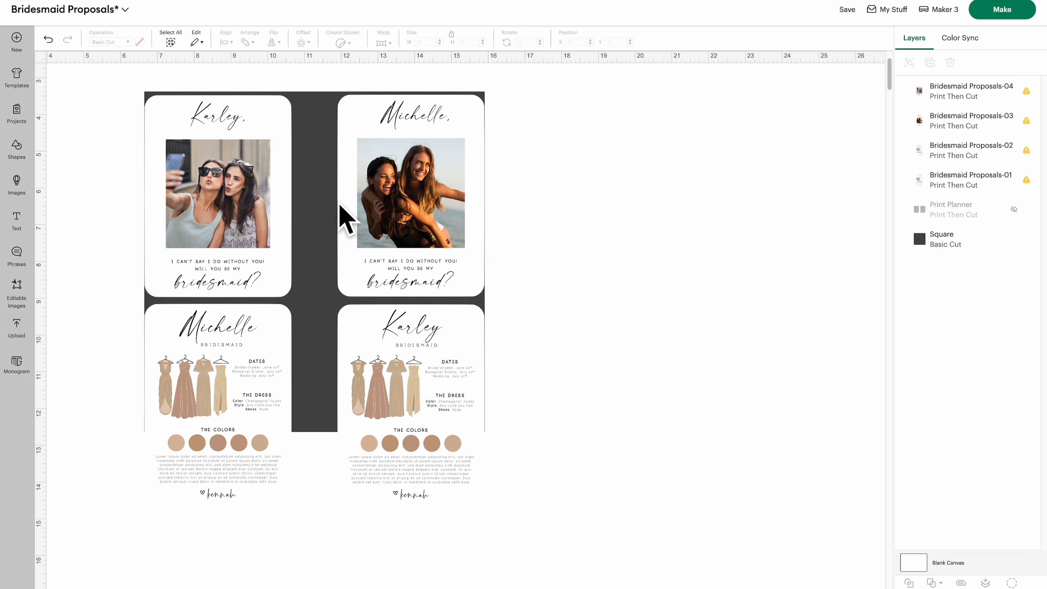
# Center the two photo cards vertically with each other and attach them.
pyautogui.click(412, 173)
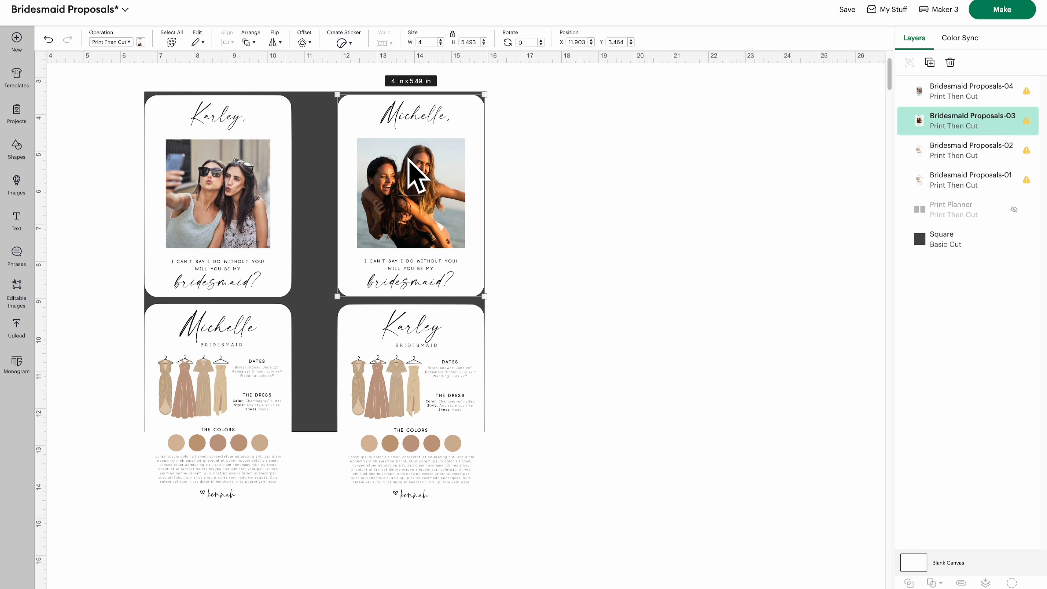
pyautogui.keyDown('shift'); pyautogui.click(266, 198); pyautogui.keyUp('shift')
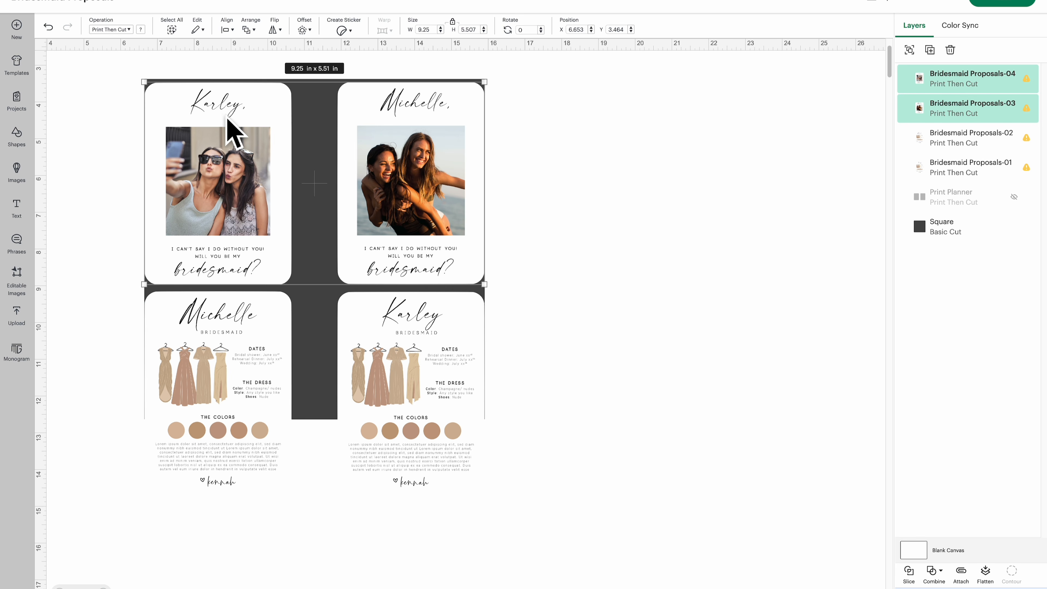
pyautogui.click(227, 29)
pyautogui.click(253, 136)
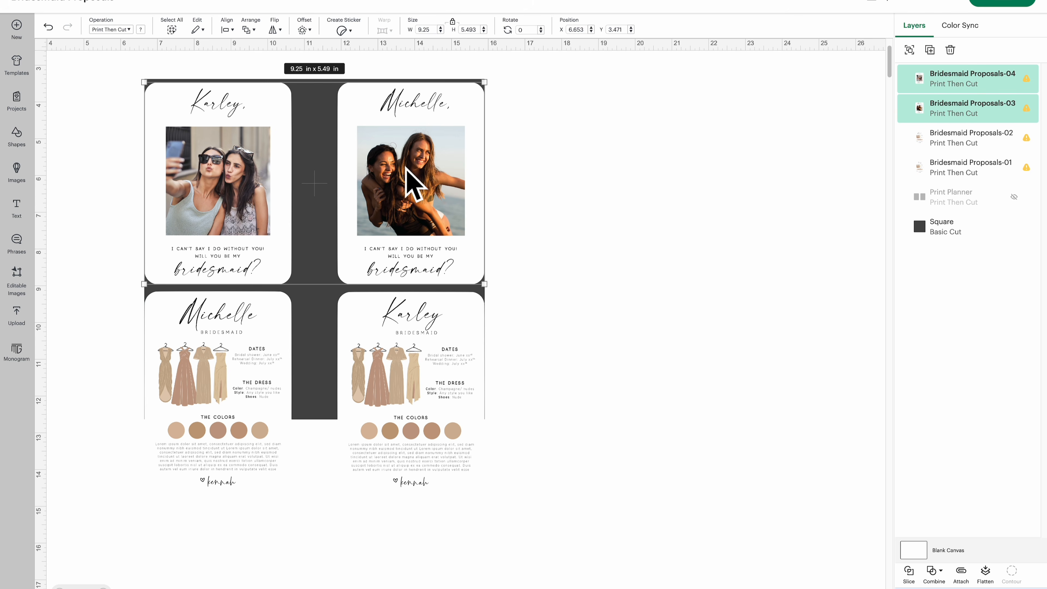
pyautogui.click(962, 574)
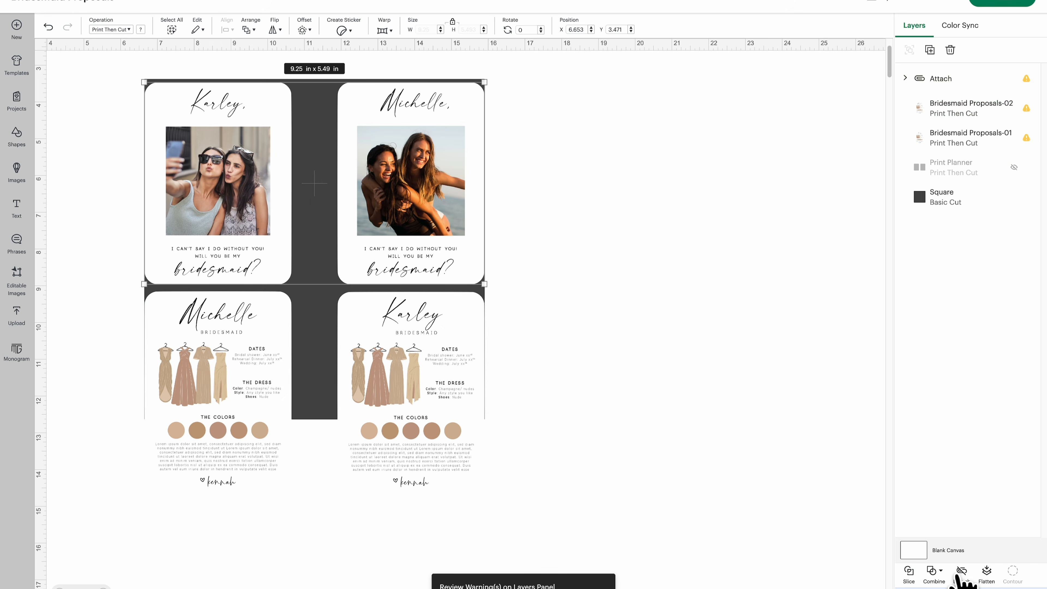
# Move the attached photo cards off the square, and center the two details cards vertically with each other and attach them.
pyautogui.moveTo(412, 161); pyautogui.dragTo(800, 156)
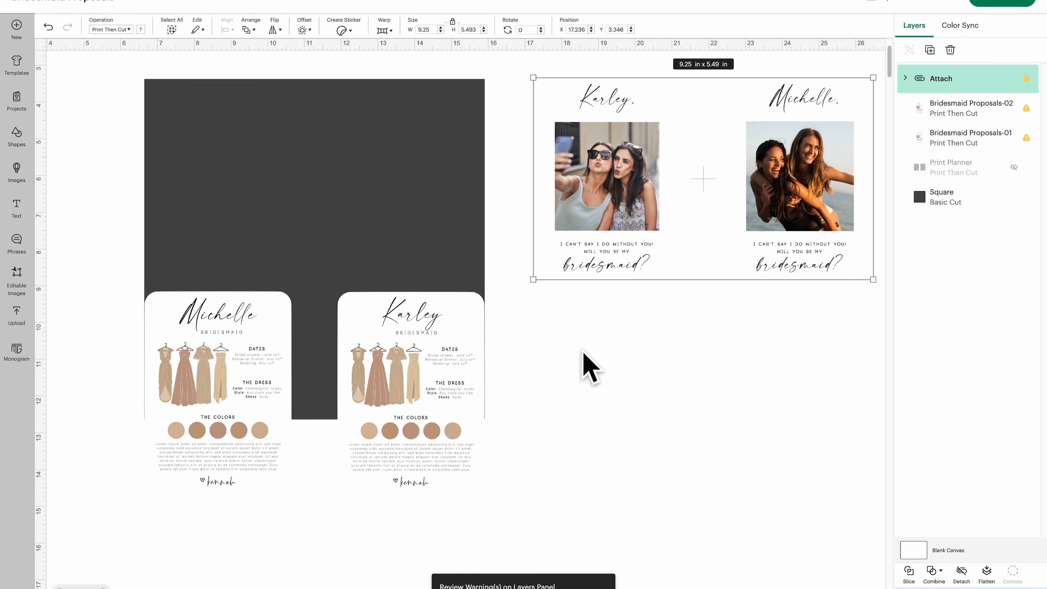
pyautogui.click(411, 377)
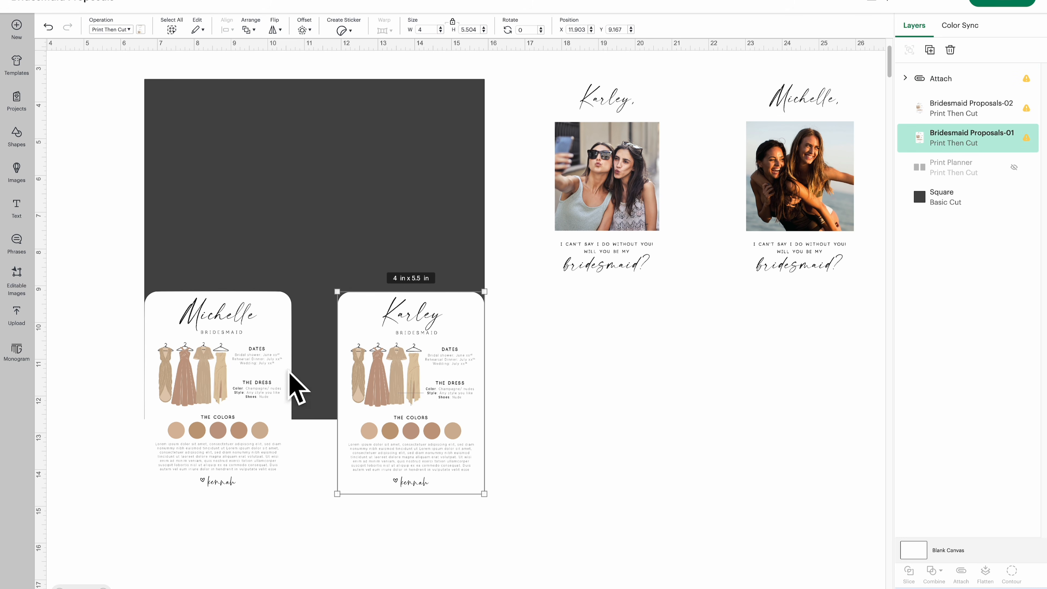
pyautogui.keyDown('shift'); pyautogui.click(253, 386); pyautogui.keyUp('shift')
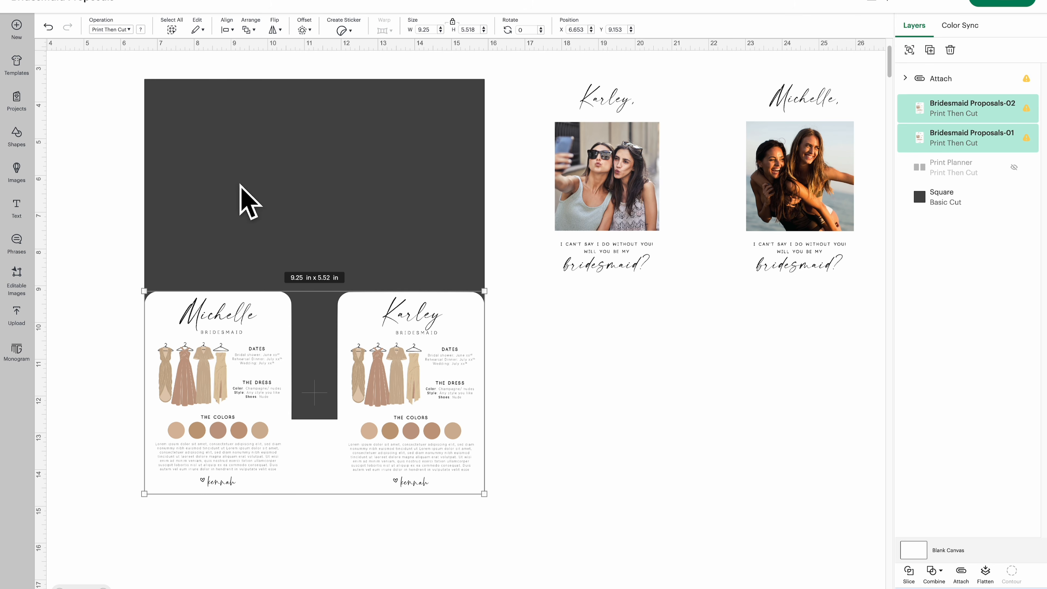
pyautogui.click(227, 30)
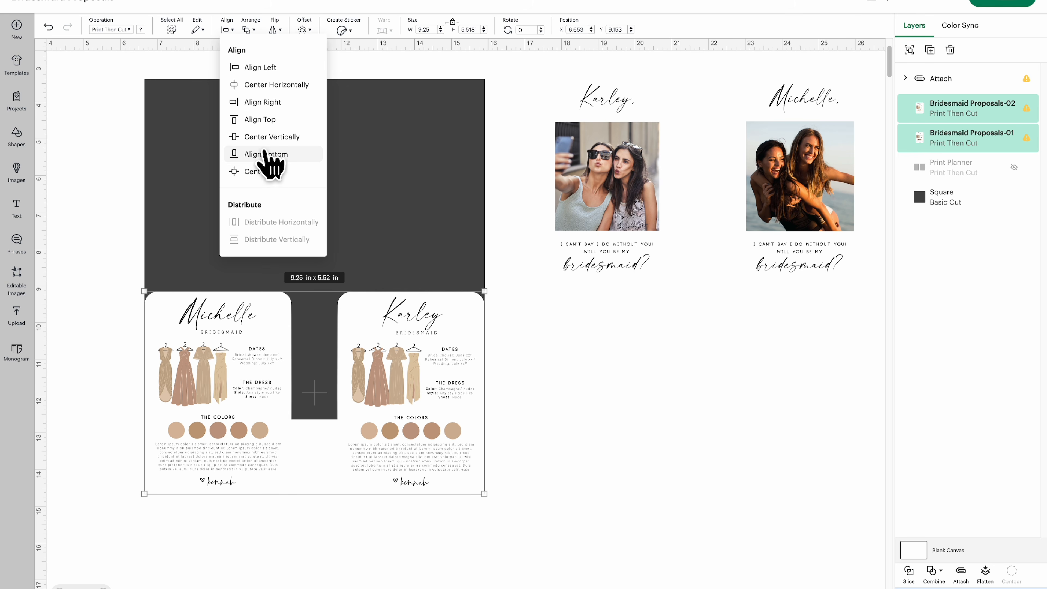
pyautogui.click(268, 140)
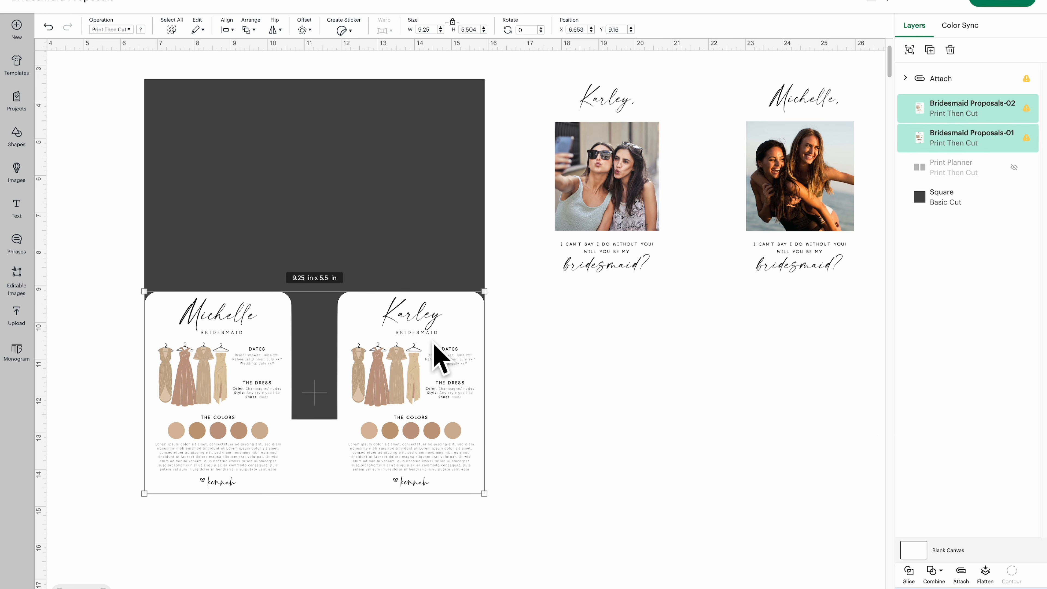
pyautogui.click(961, 574)
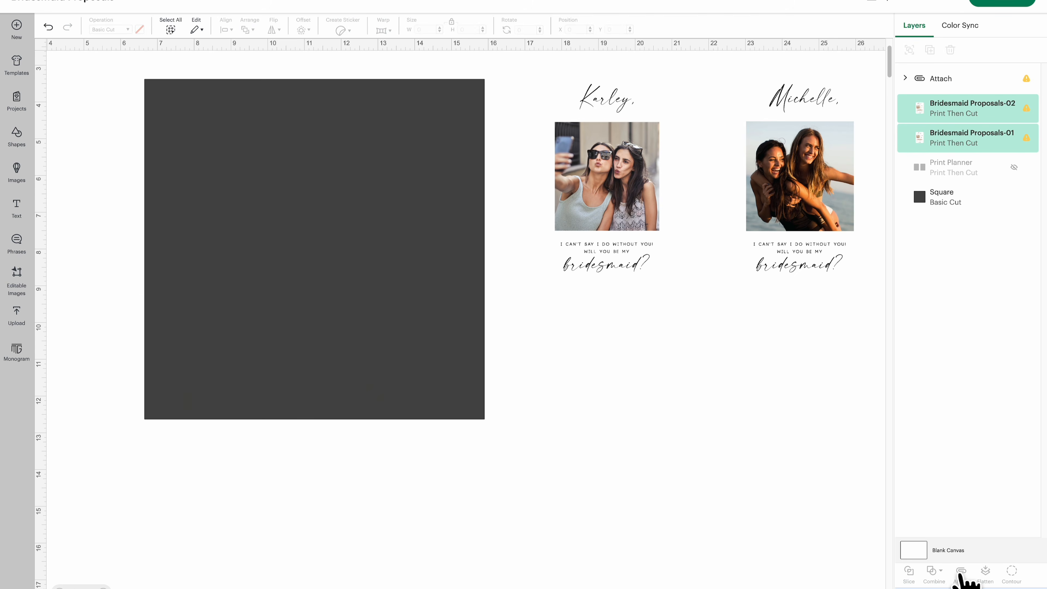
# Place the attached photo cards directly above the attached details cards and roughly line up the two pairs.
pyautogui.moveTo(640, 197); pyautogui.dragTo(264, 205)
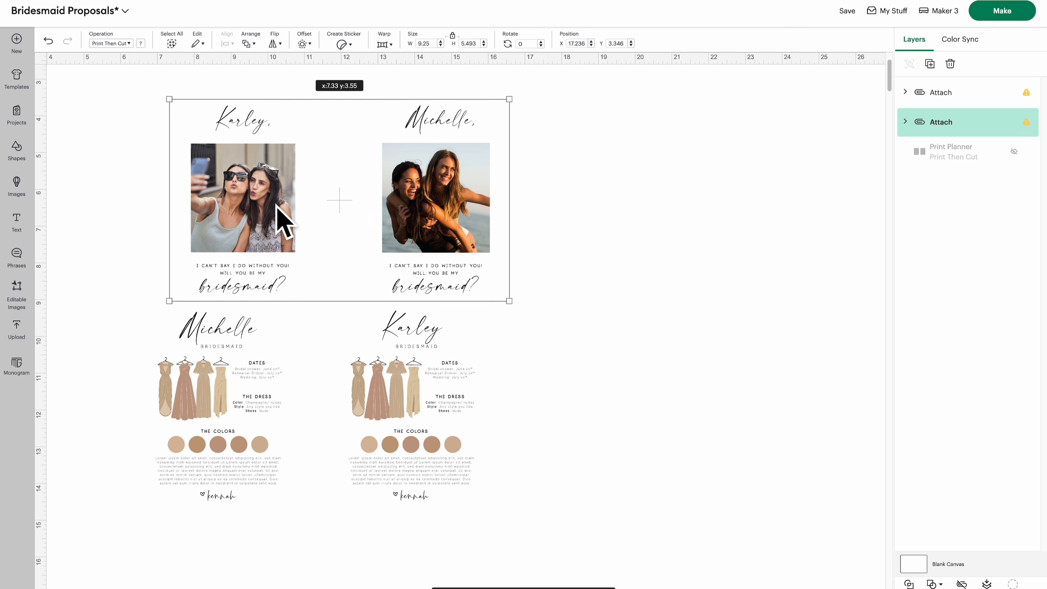
pyautogui.click(247, 350)
pyautogui.click(246, 248)
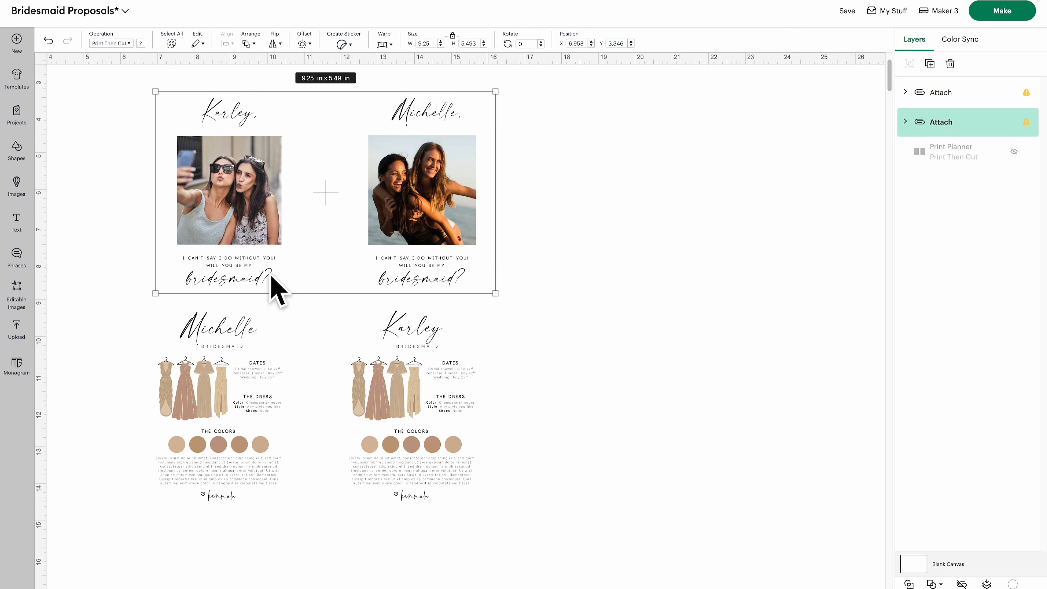
pyautogui.moveTo(402, 413); pyautogui.dragTo(403, 414)
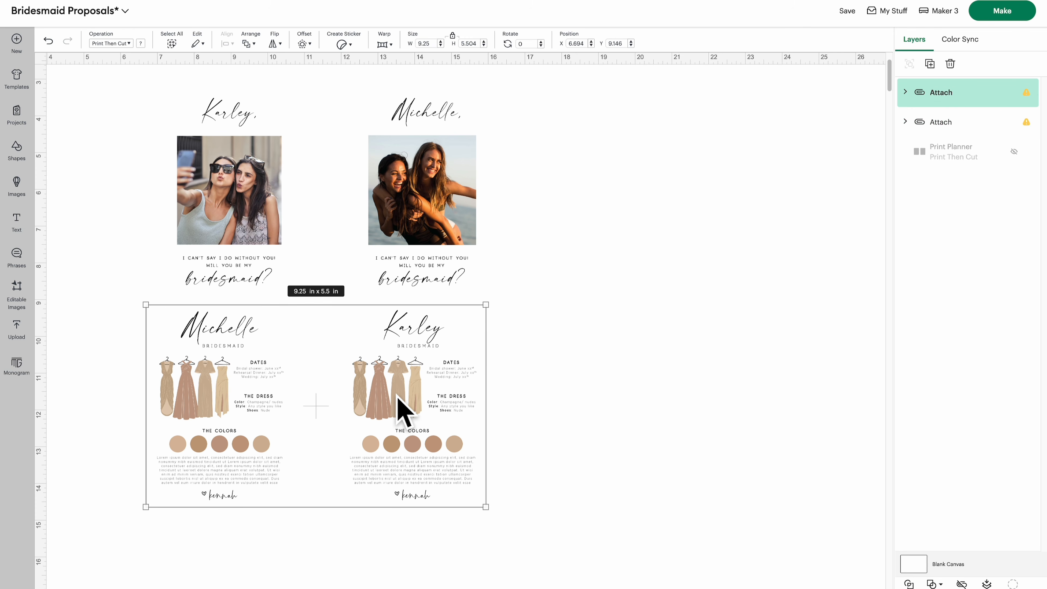
pyautogui.click(421, 178)
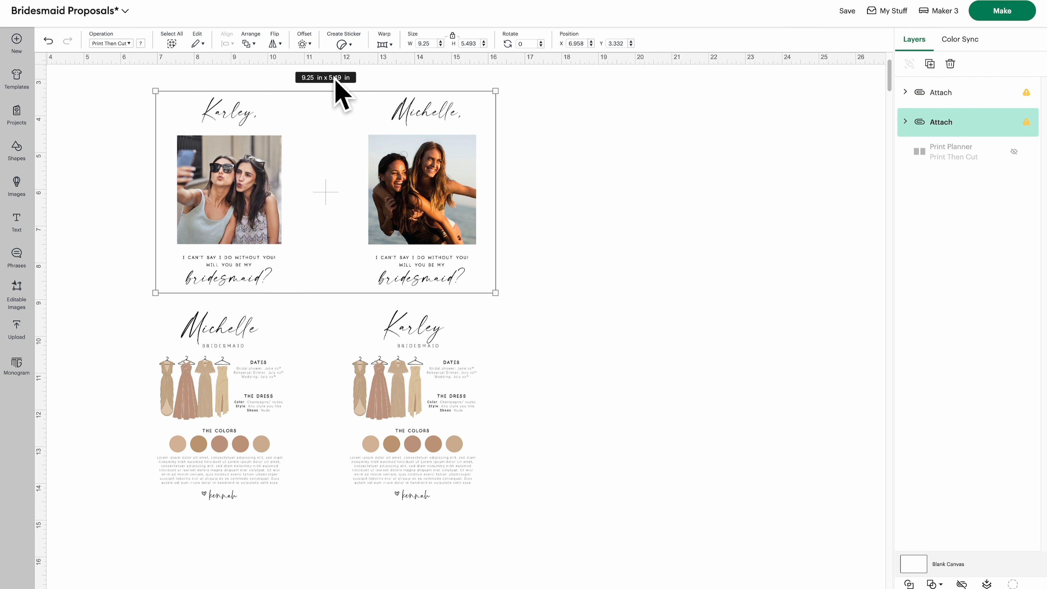
pyautogui.click(460, 375)
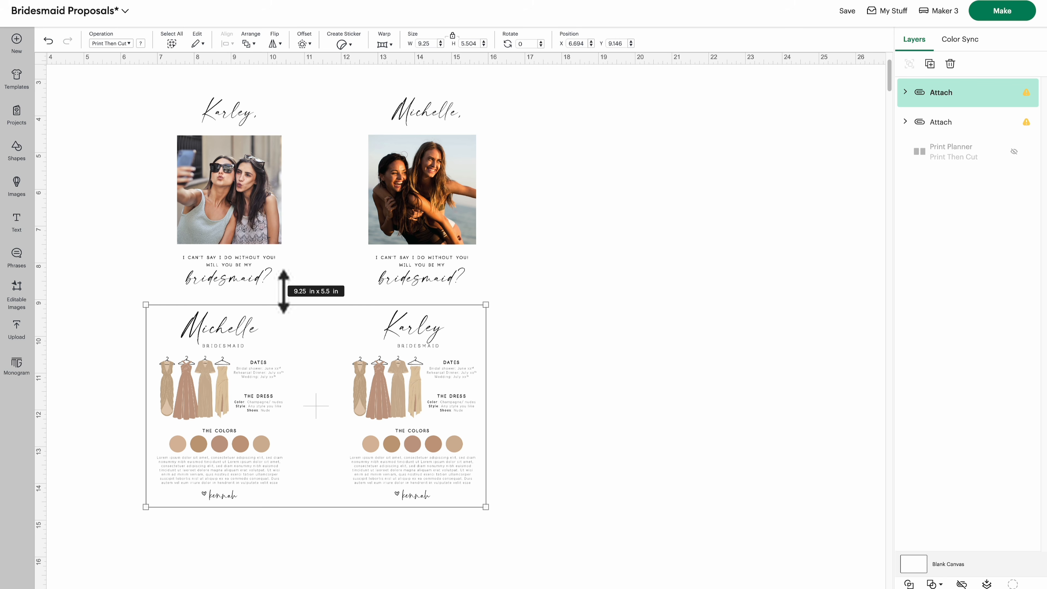
pyautogui.moveTo(432, 244); pyautogui.dragTo(426, 245)
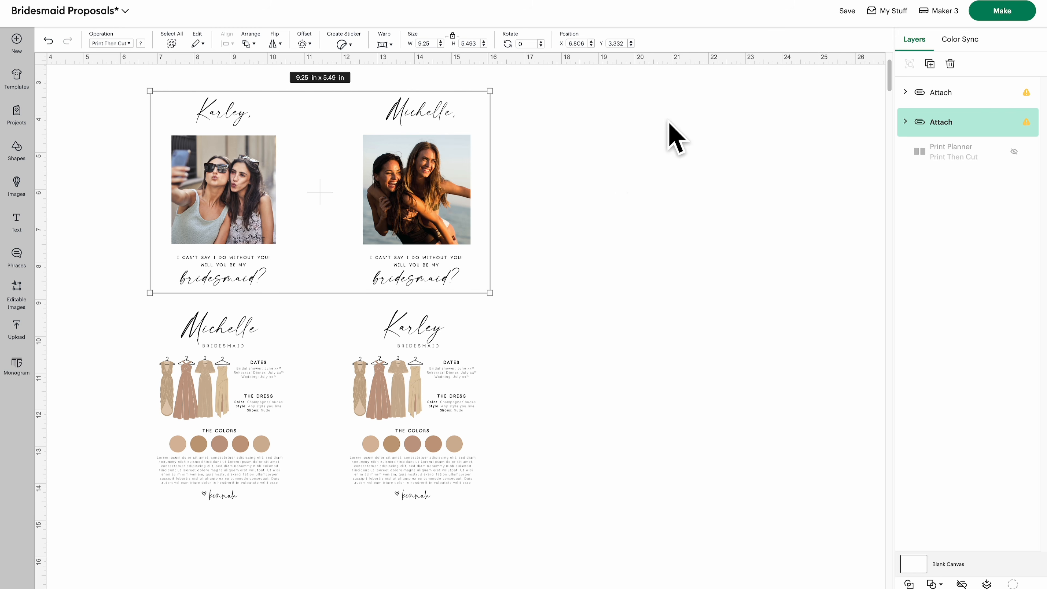
# Save the project and open its mat preview.
pyautogui.click(849, 11)
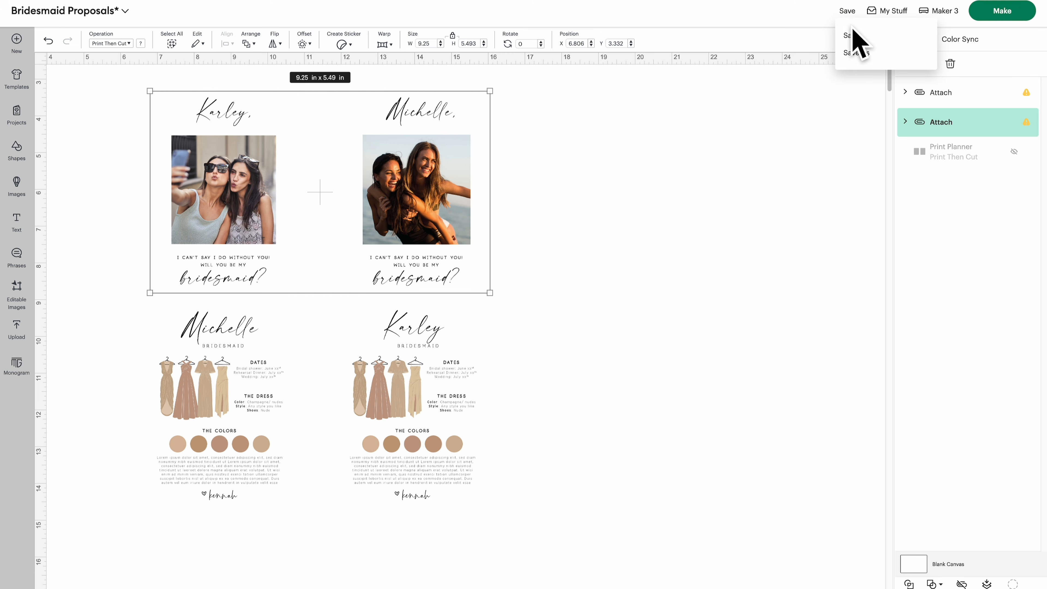
pyautogui.click(856, 38)
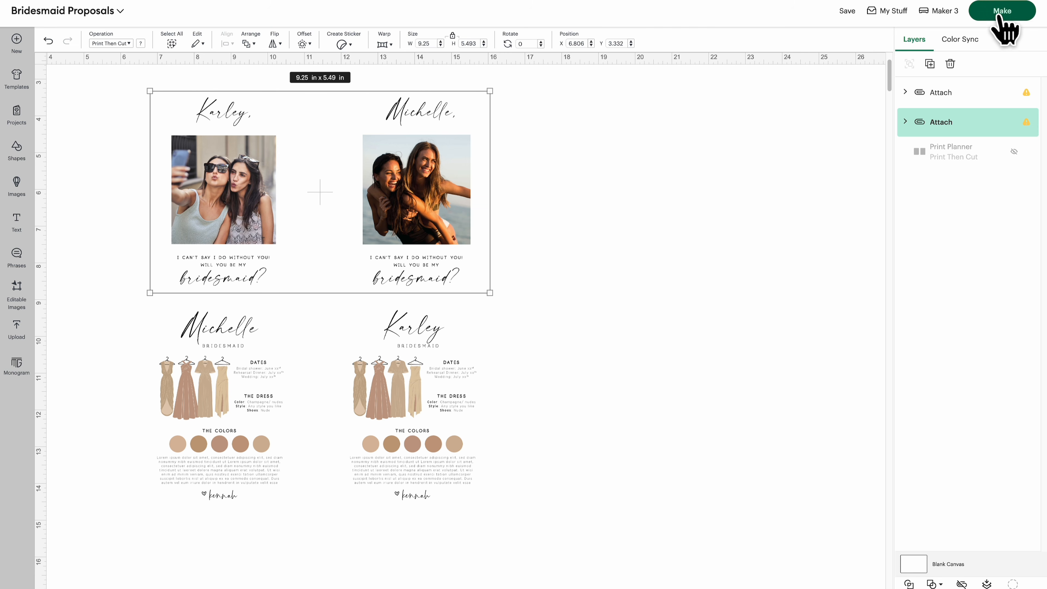
pyautogui.click(1017, 17)
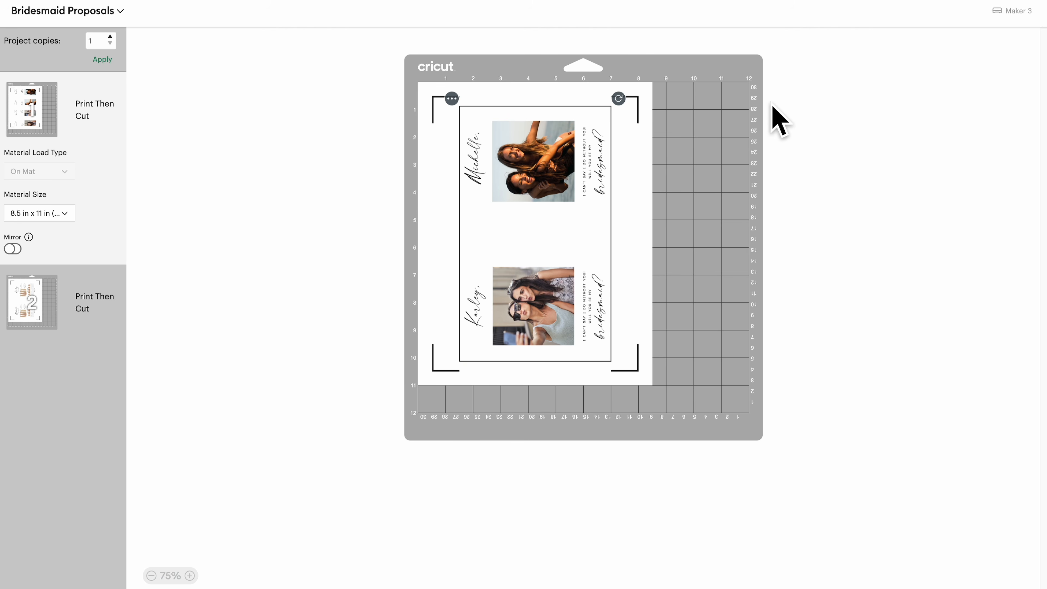
# Compare the print layouts of the photo-card mat and the details-card mat in the preview.
pyautogui.moveTo(491, 173)
pyautogui.mouseDown()
pyautogui.moveTo(475, 145)
pyautogui.moveTo(489, 162)
pyautogui.mouseUp()
pyautogui.scroll(-1, 930, 579)
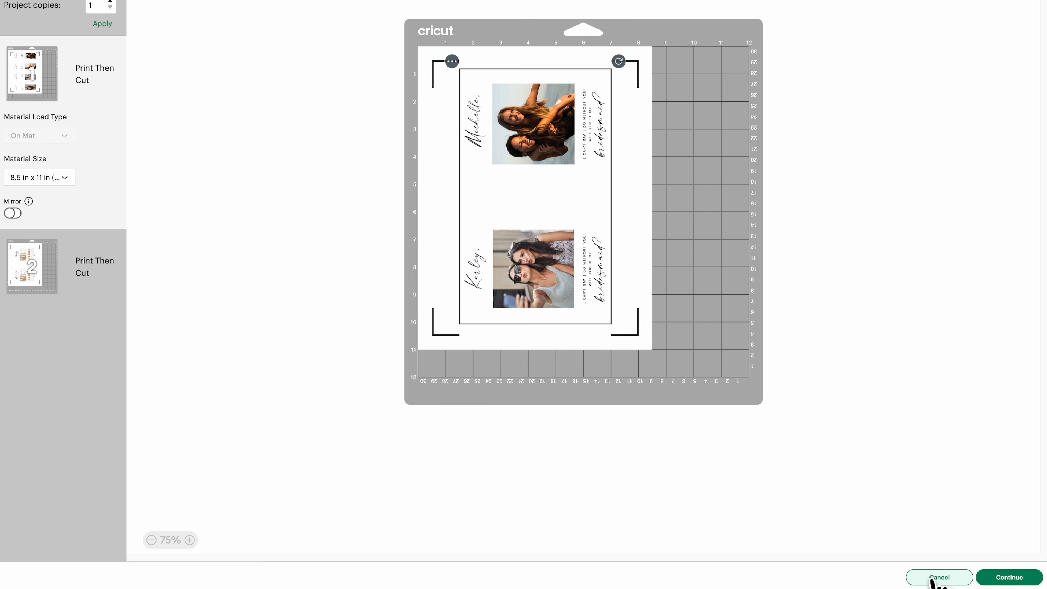
pyautogui.click(933, 578)
pyautogui.click(986, 7)
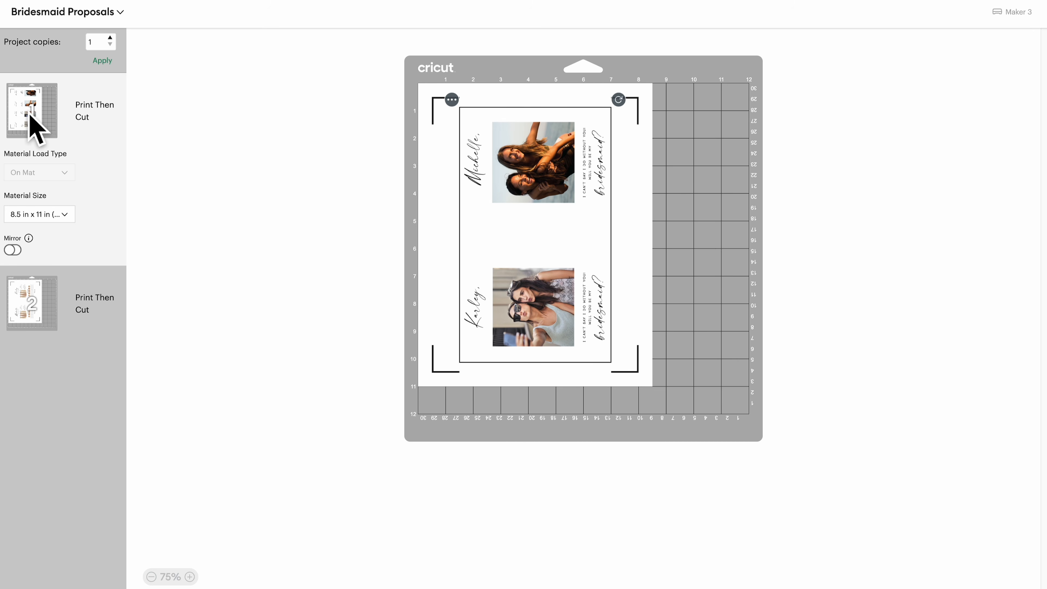
pyautogui.click(22, 316)
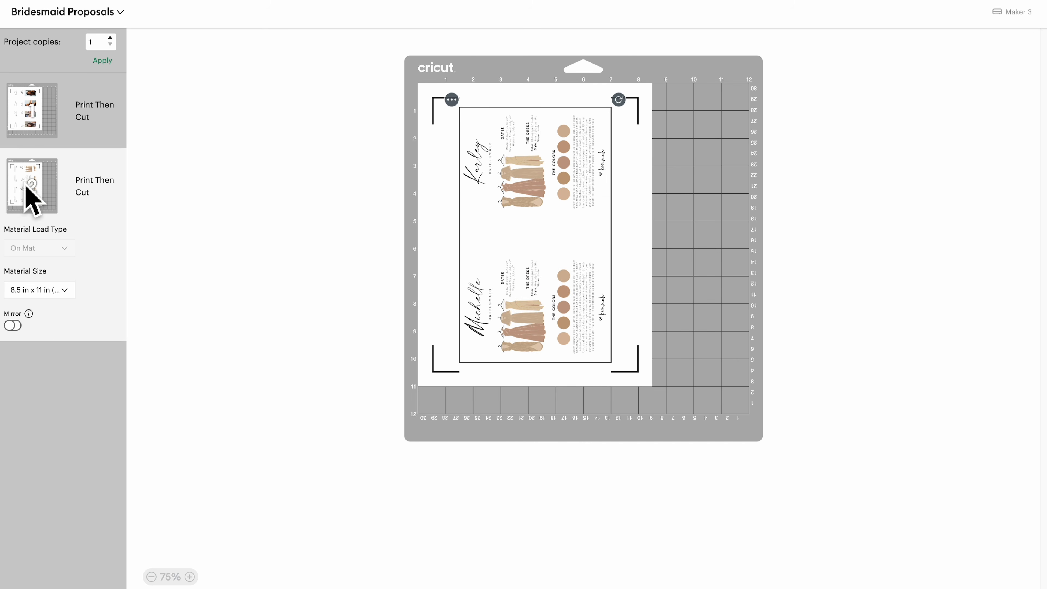
pyautogui.click(25, 102)
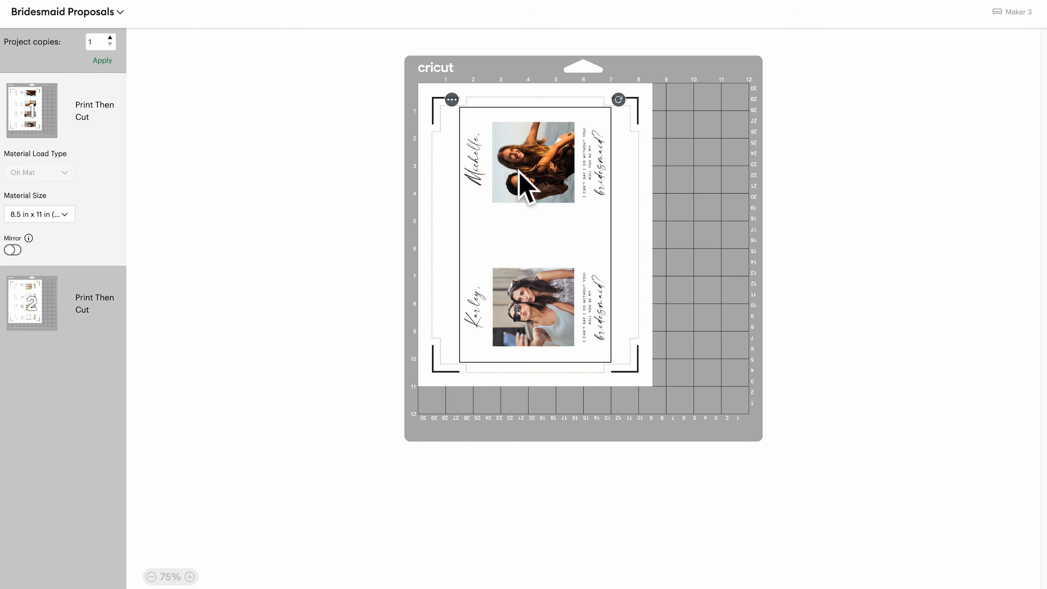
# Send the details-card mat to the printer with Use System Dialog enabled.
pyautogui.click(22, 322)
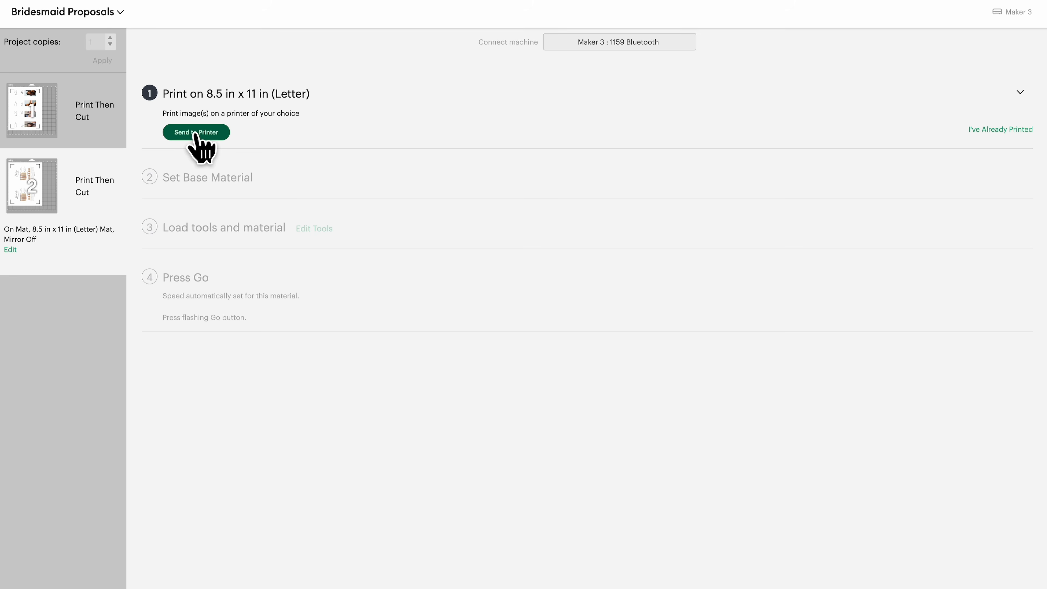
pyautogui.click(195, 132)
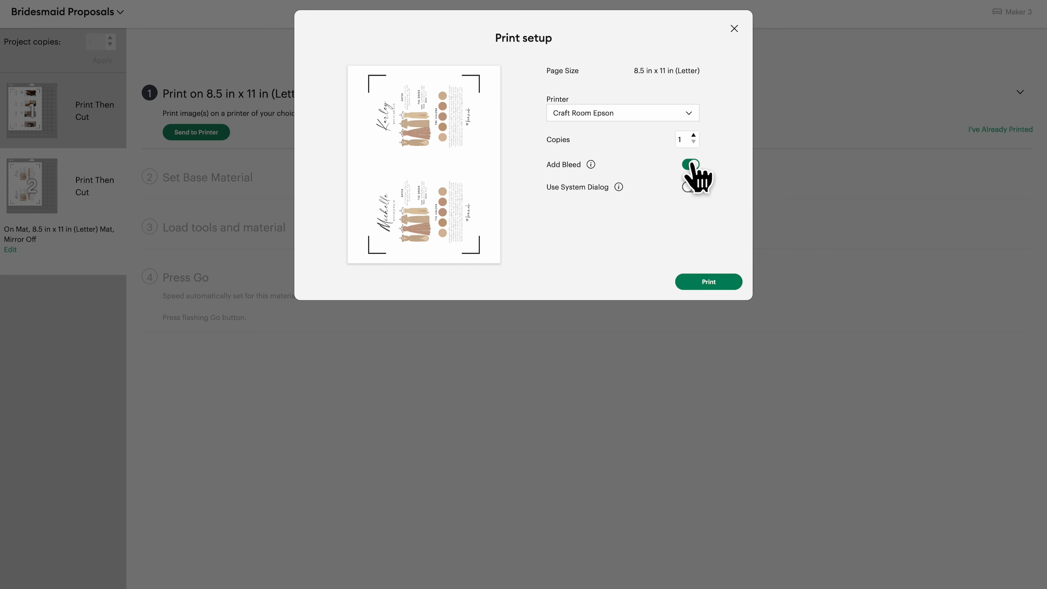
pyautogui.click(690, 187)
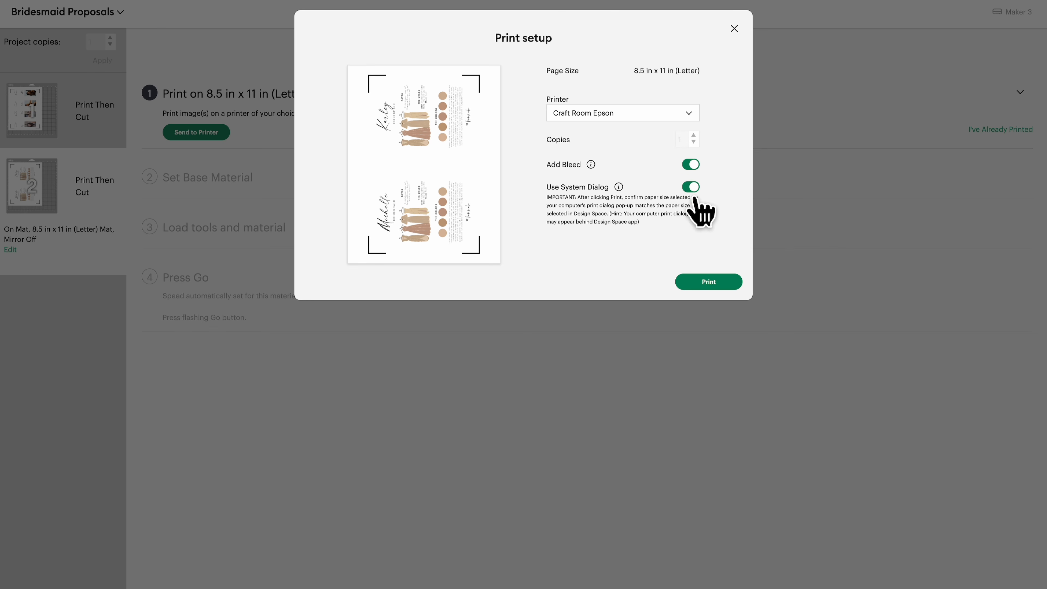
pyautogui.click(713, 282)
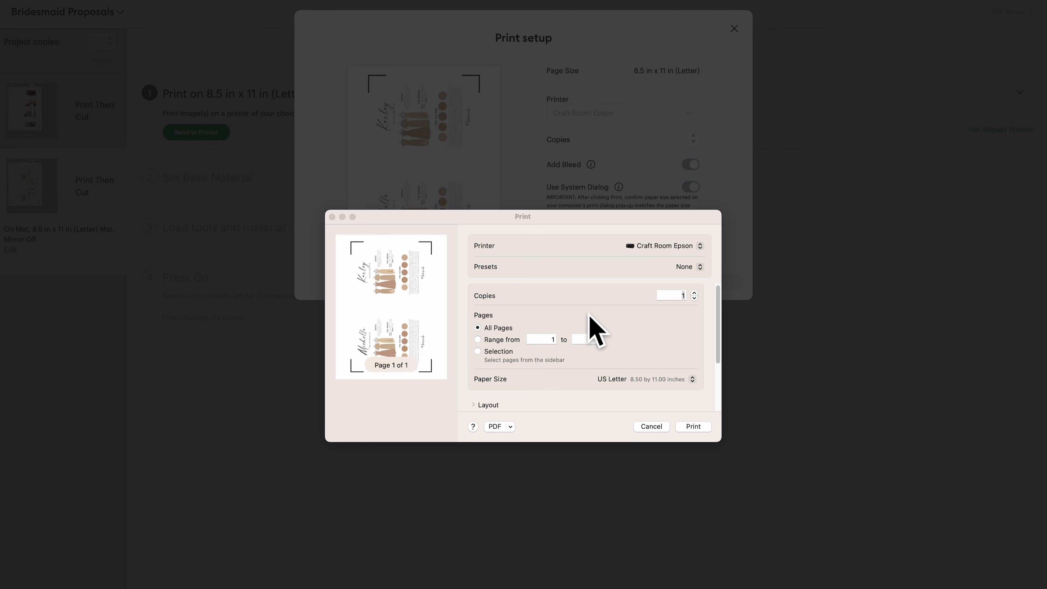
# Set the paper source to Paper Tray and the print quality to Quality, and print the details page.
pyautogui.moveTo(716, 308); pyautogui.dragTo(720, 367)
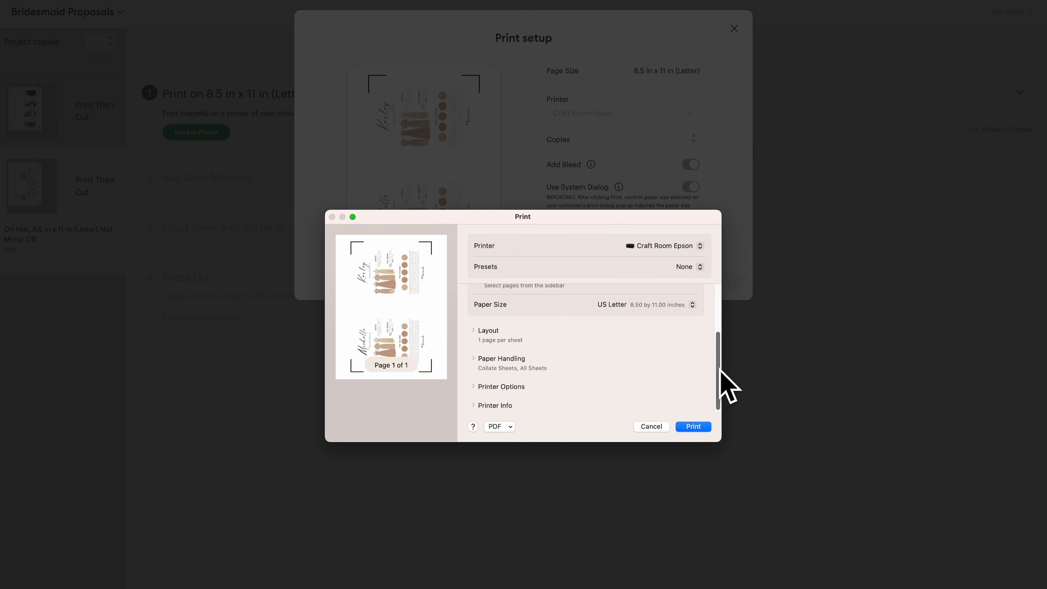
pyautogui.click(474, 387)
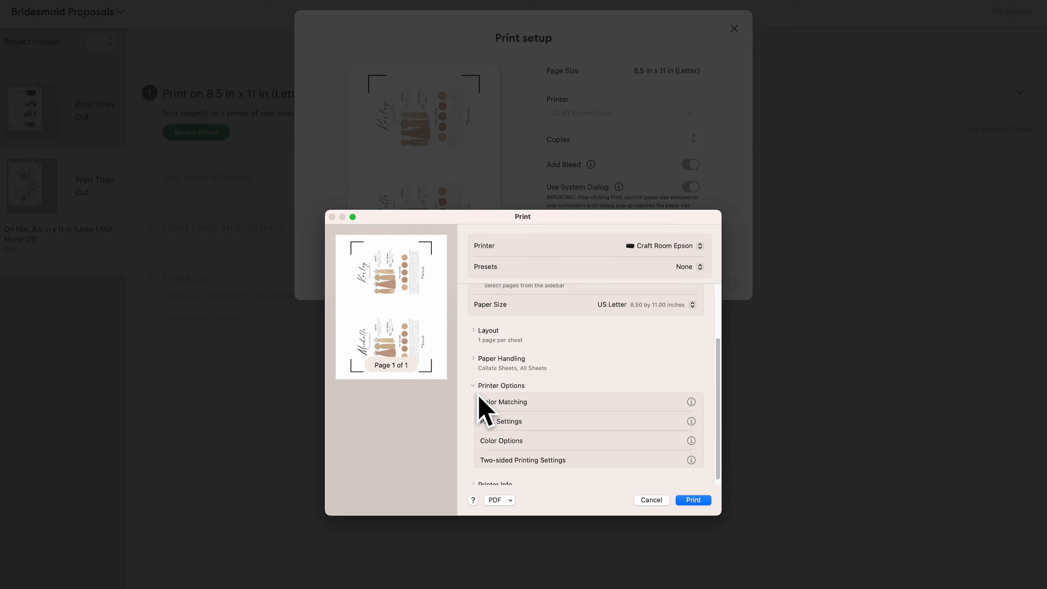
pyautogui.click(692, 422)
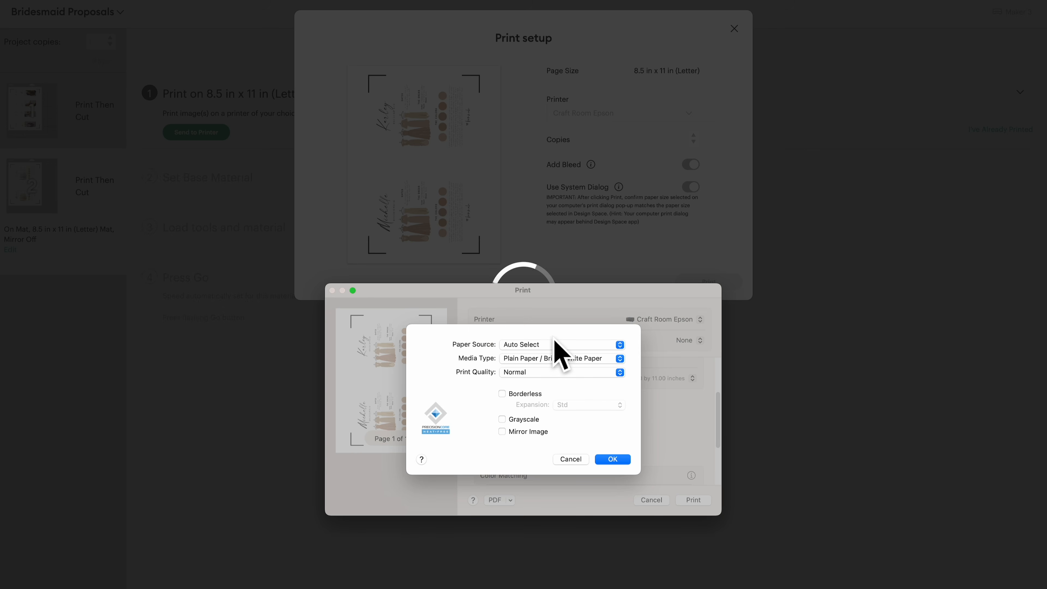
pyautogui.click(555, 344)
pyautogui.click(558, 356)
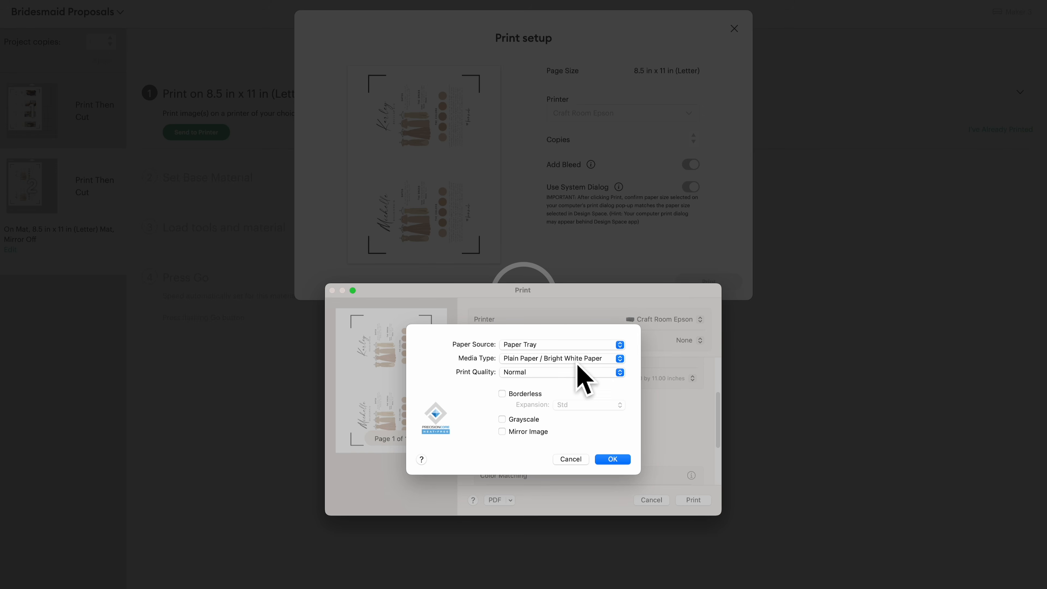
pyautogui.click(561, 372)
pyautogui.click(549, 406)
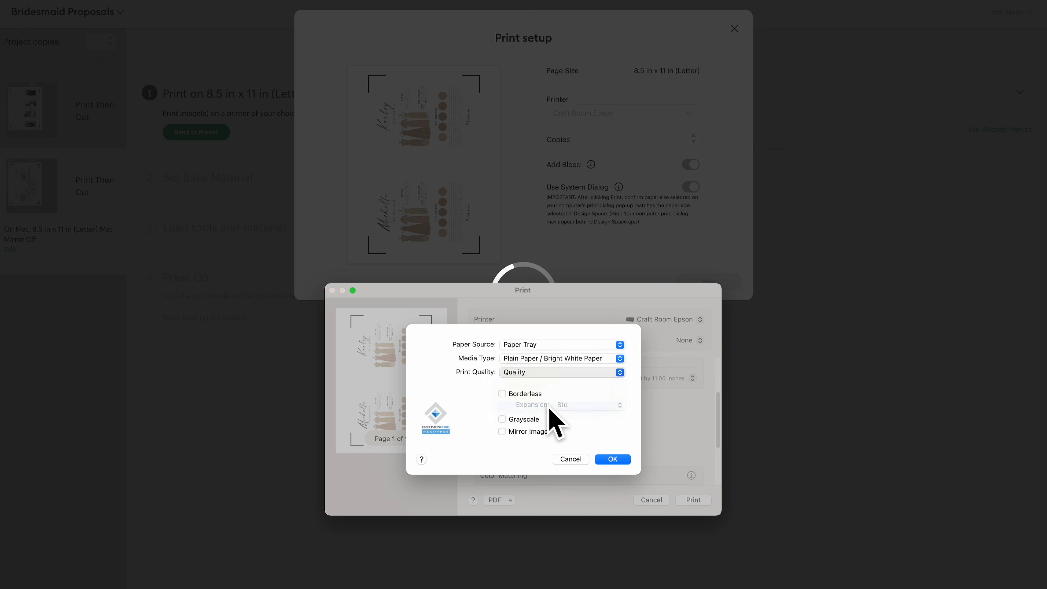
pyautogui.click(614, 460)
pyautogui.scroll(-3, 631, 445)
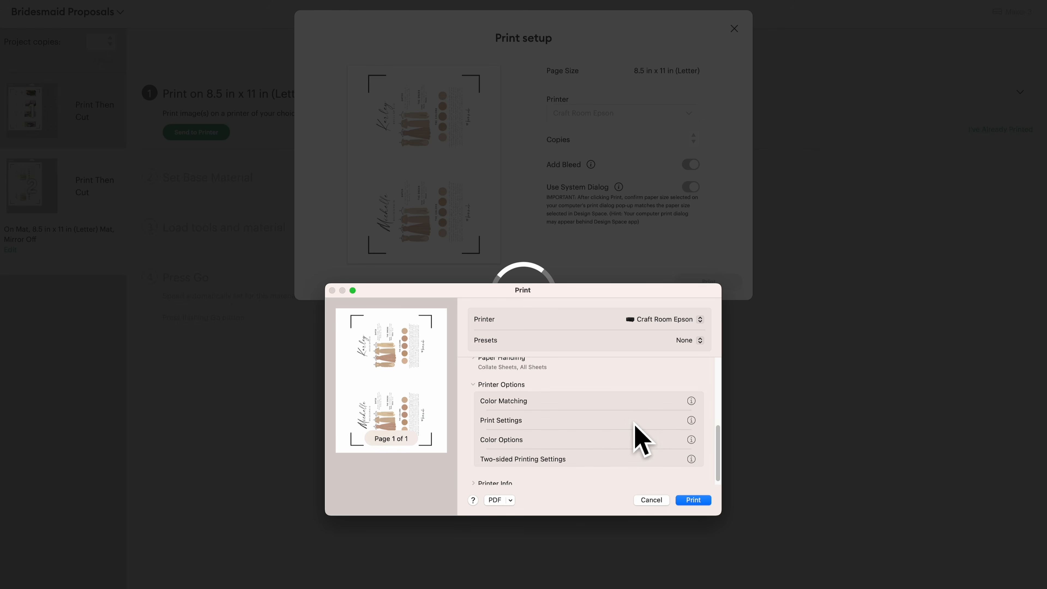
pyautogui.click(695, 501)
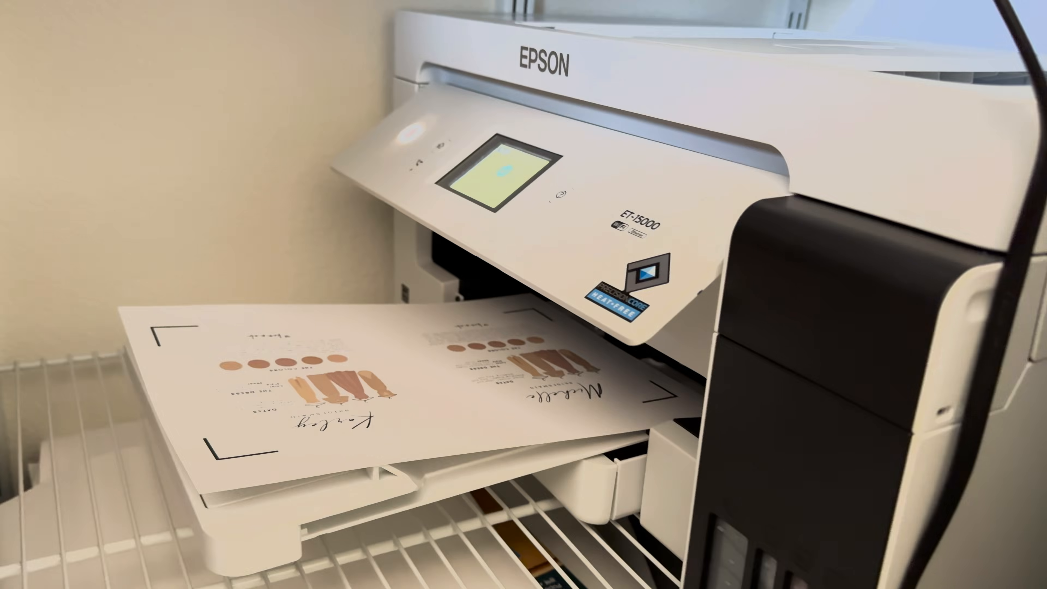
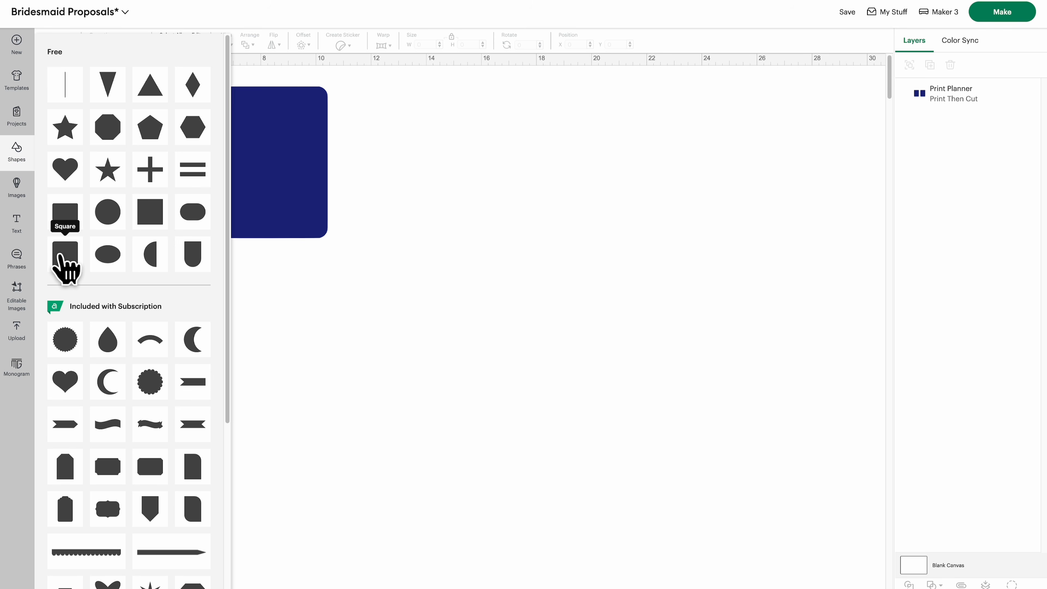
# Insert a rounded square, move it clear of the blue cards, and size it to 4 in wide by 5.5 in high with proportions unlocked.
pyautogui.click(61, 264)
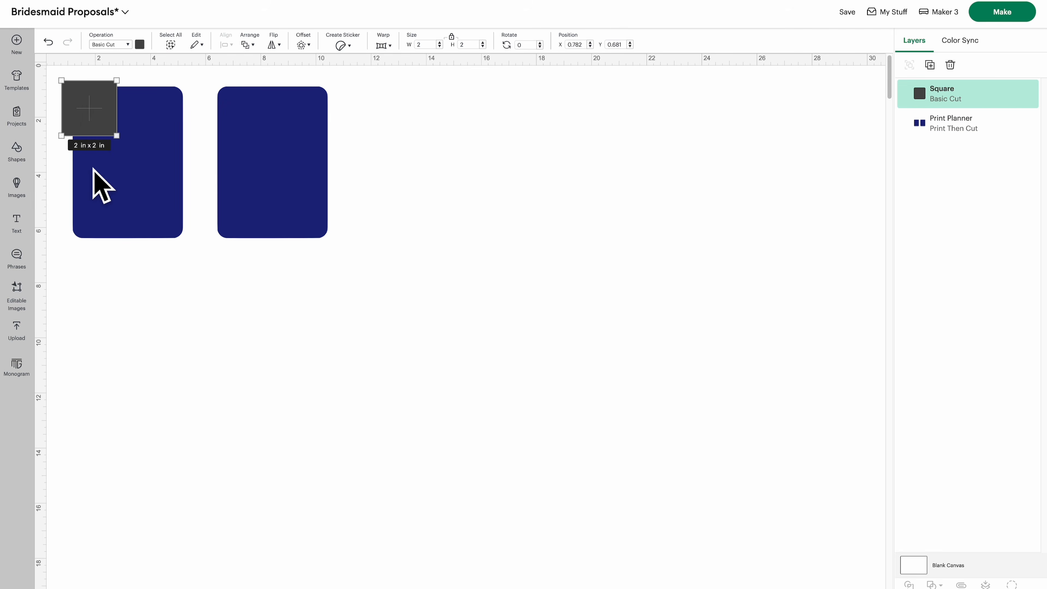
pyautogui.moveTo(94, 107); pyautogui.dragTo(354, 344)
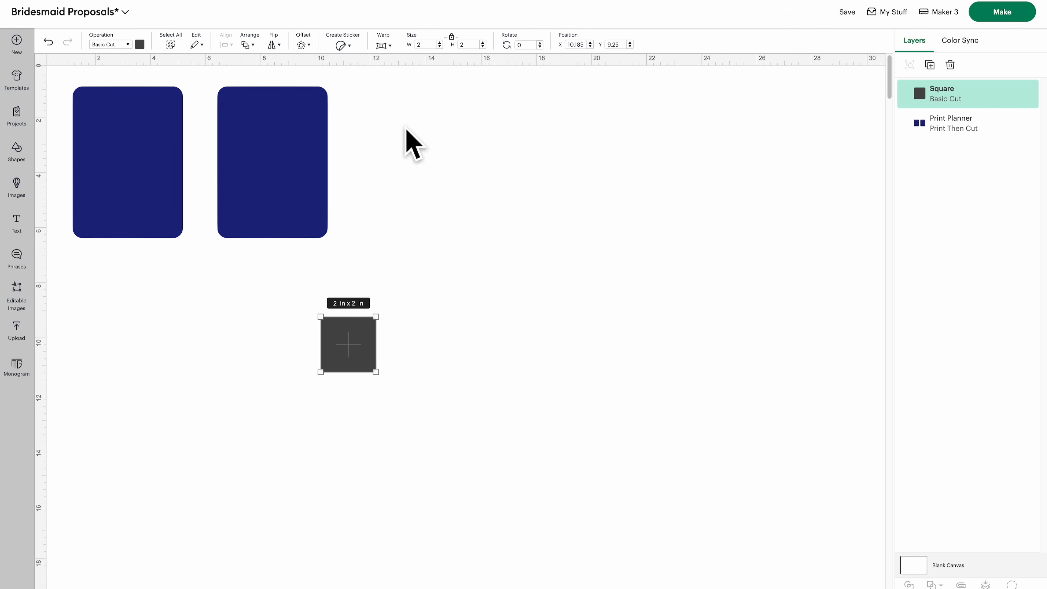
pyautogui.click(451, 40)
pyautogui.click(425, 44)
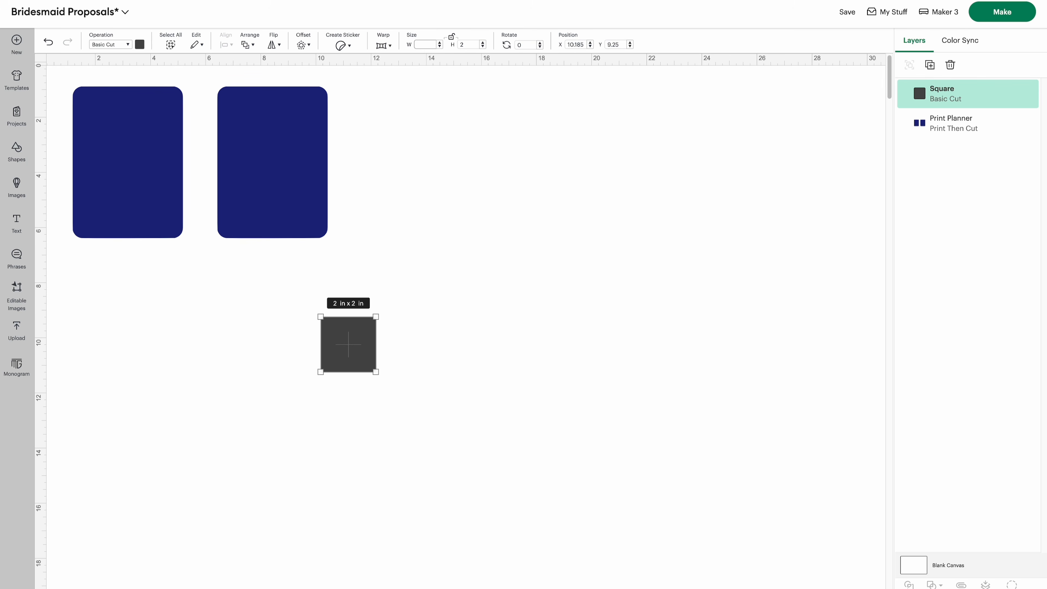
pyautogui.write('4')
pyautogui.press('Tab')
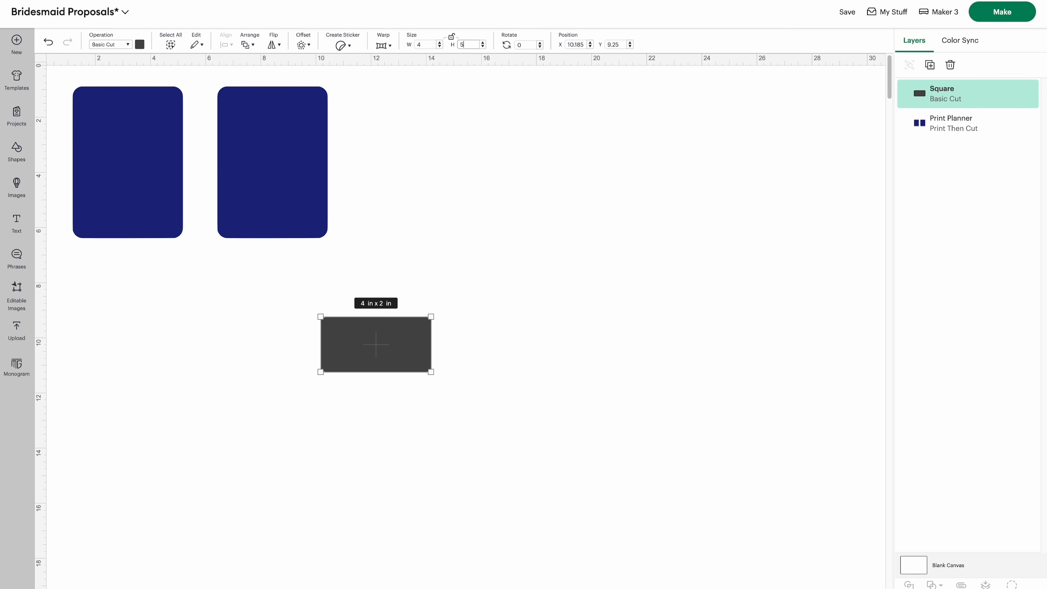
pyautogui.press('Return')
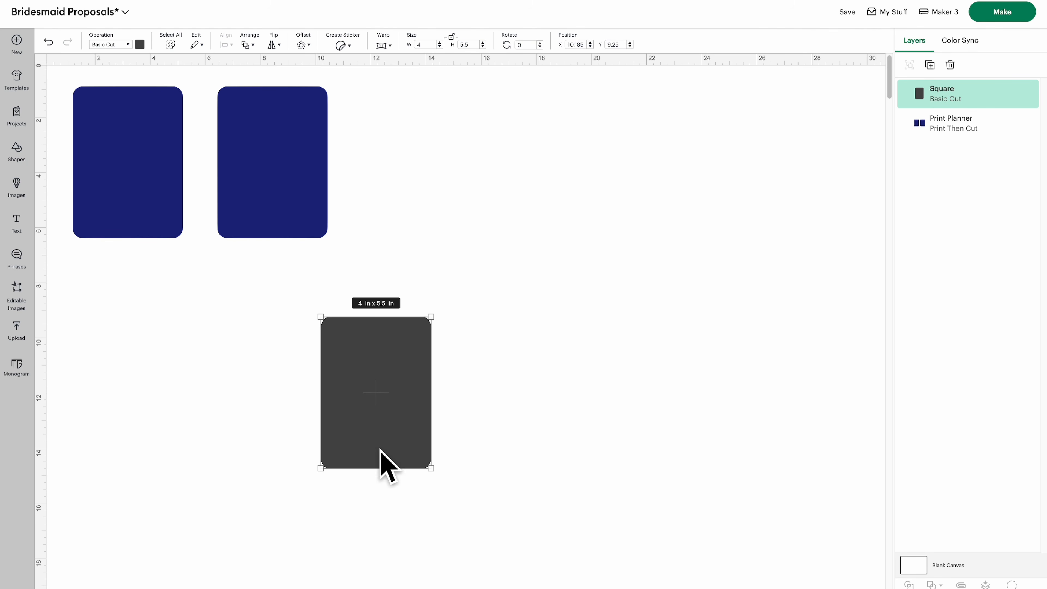
# Duplicate the 4 x 5.5 in card beside the original and delete the blue Print Planner template.
pyautogui.hotkey('ctrl', 'c')
pyautogui.hotkey('ctrl', 'v')
pyautogui.moveTo(145, 159); pyautogui.dragTo(505, 370)
pyautogui.click(276, 180)
pyautogui.press('Delete')
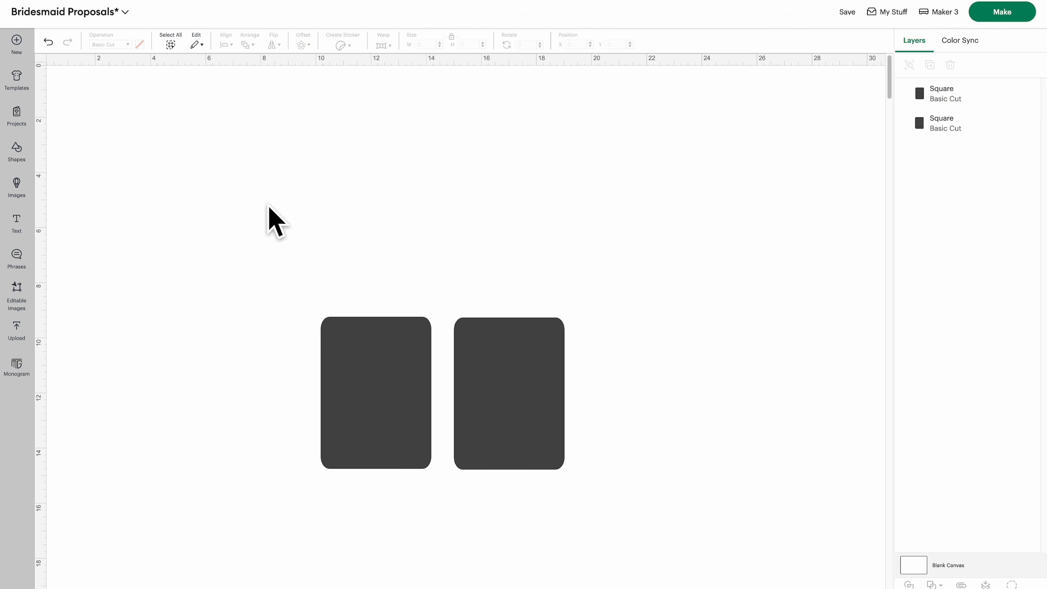
# Insert a sharp-cornered square, size it to 9.25 in with proportions locked, and move it above the cards so they overlap.
pyautogui.click(378, 387)
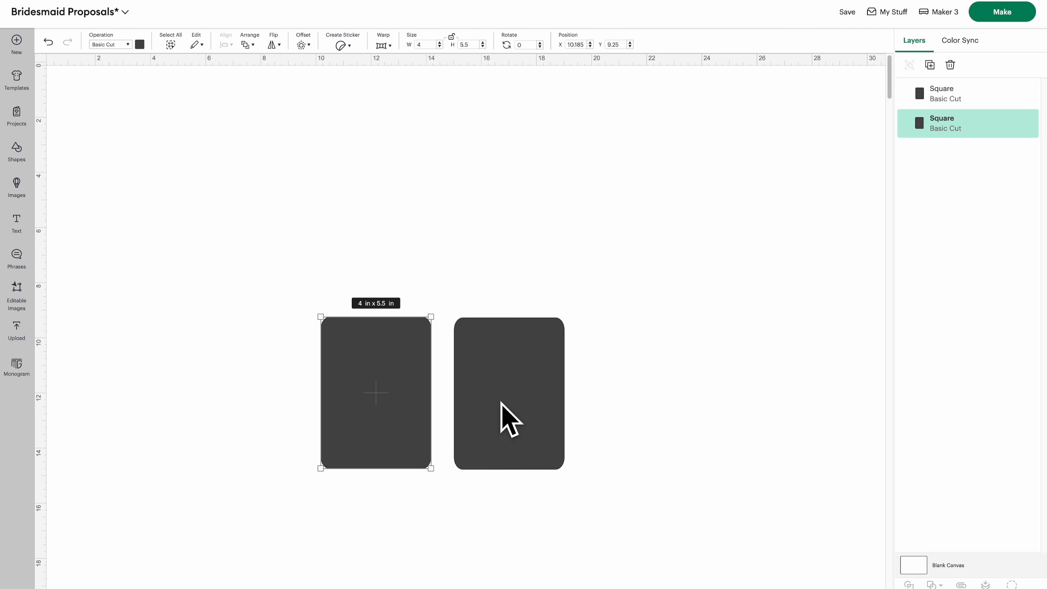
pyautogui.click(17, 152)
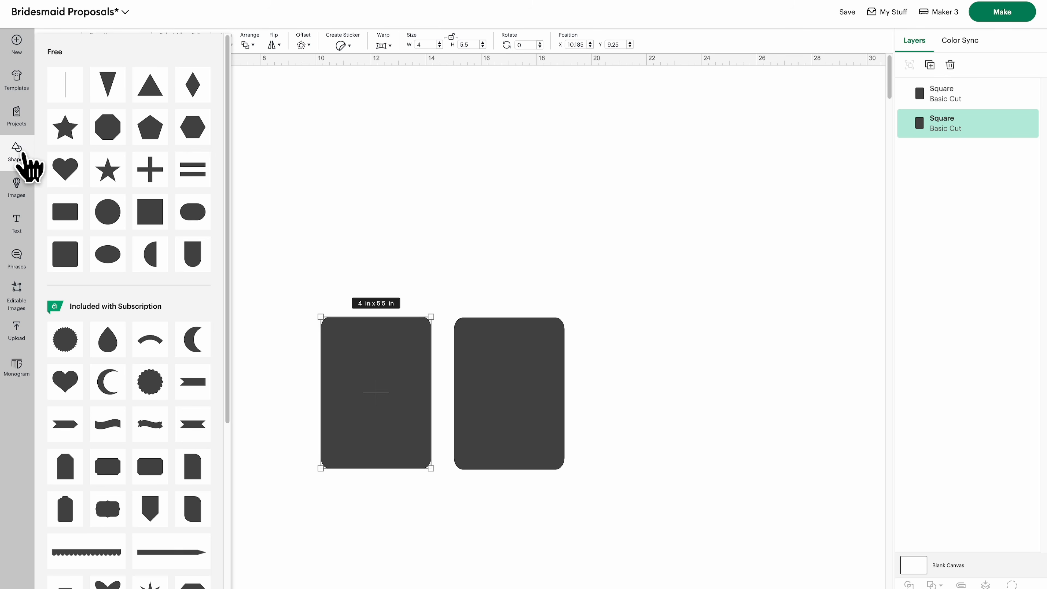
pyautogui.click(150, 211)
pyautogui.moveTo(151, 132); pyautogui.dragTo(297, 160)
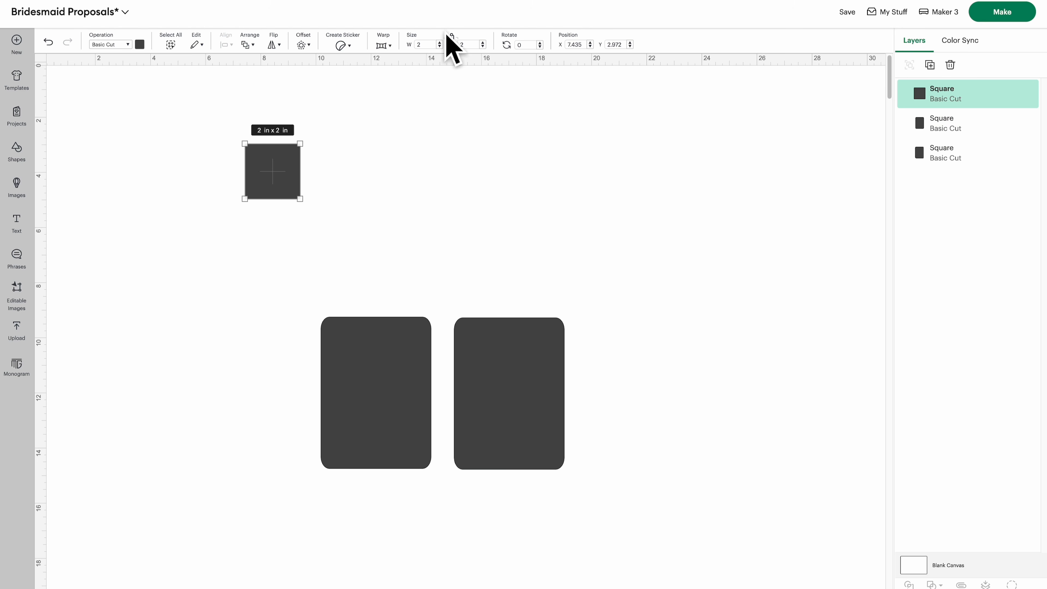
pyautogui.click(426, 44)
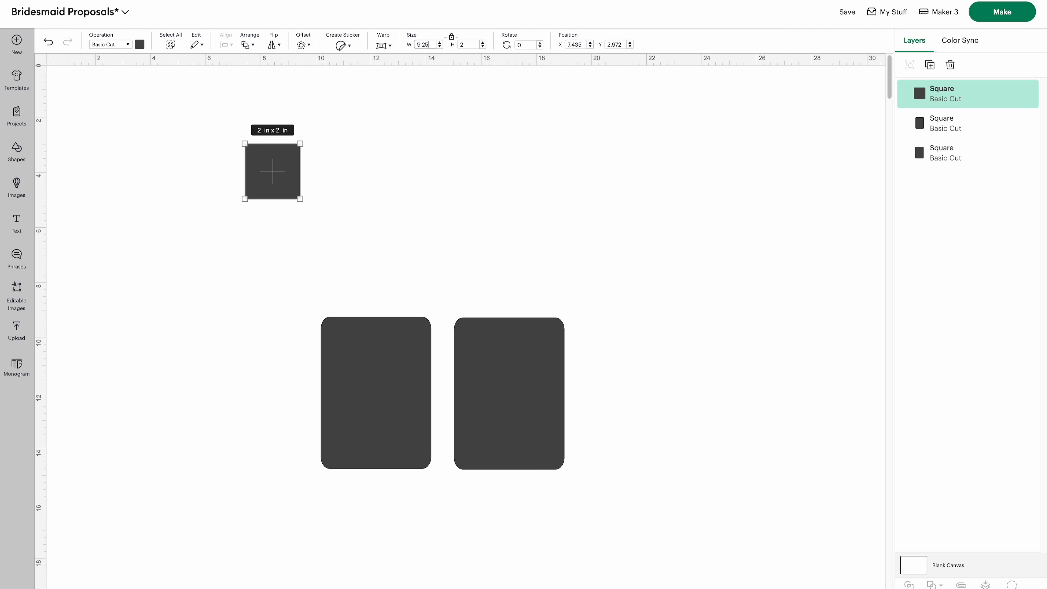
pyautogui.write('9.25')
pyautogui.press('Return')
pyautogui.moveTo(388, 208); pyautogui.dragTo(442, 203)
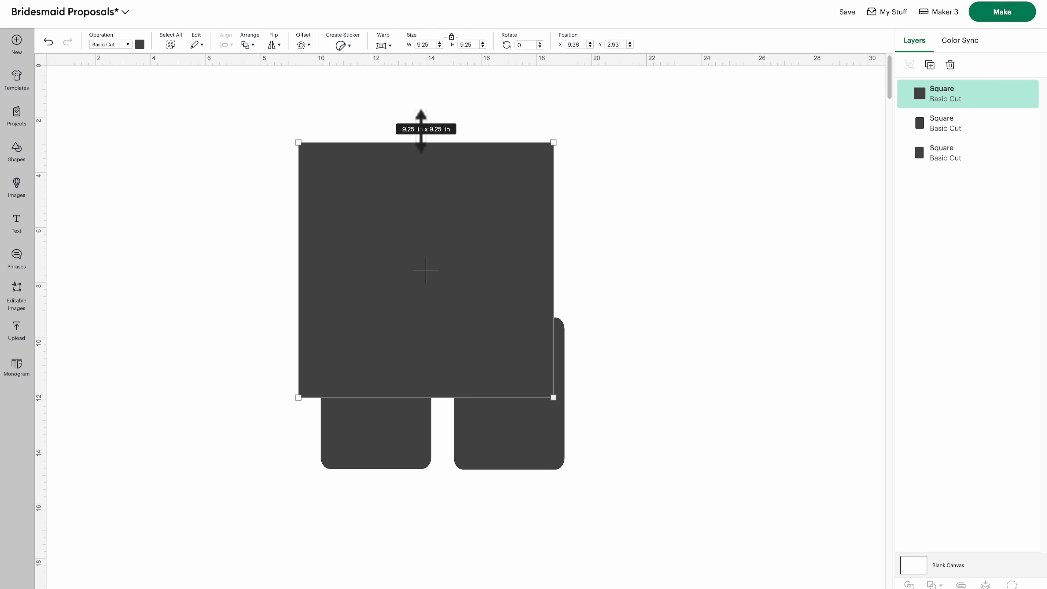
# Send the large square to the back and place both cards side by side on its upper half.
pyautogui.click(247, 45)
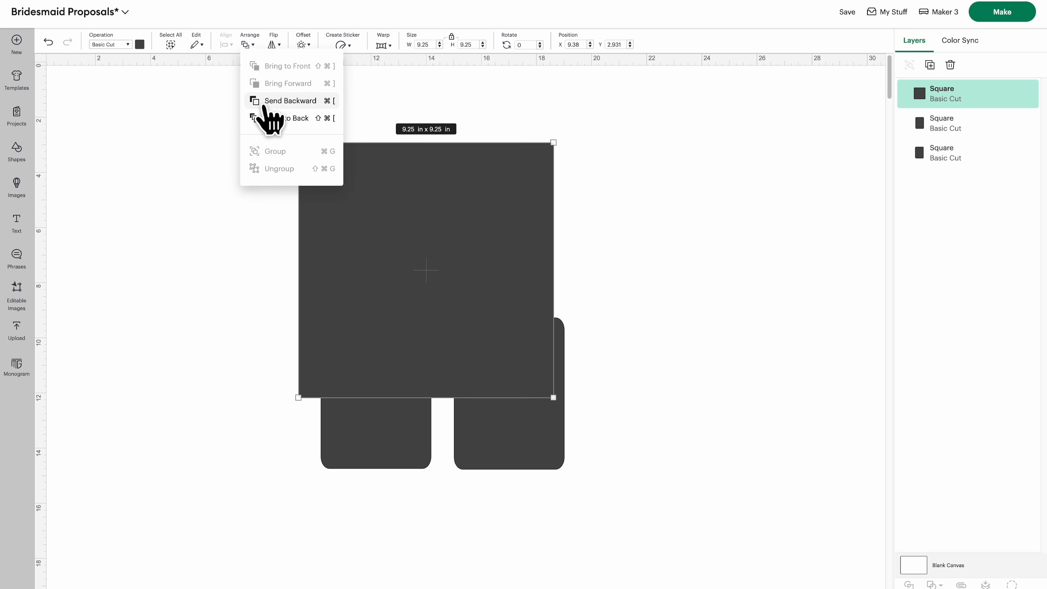
pyautogui.click(270, 120)
pyautogui.moveTo(358, 414); pyautogui.dragTo(353, 286)
pyautogui.moveTo(547, 417); pyautogui.dragTo(529, 245)
pyautogui.moveTo(356, 239); pyautogui.dragTo(364, 239)
# Align one card to the large square's right edge and the other card to its left edge.
pyautogui.moveTo(620, 239); pyautogui.dragTo(467, 186)
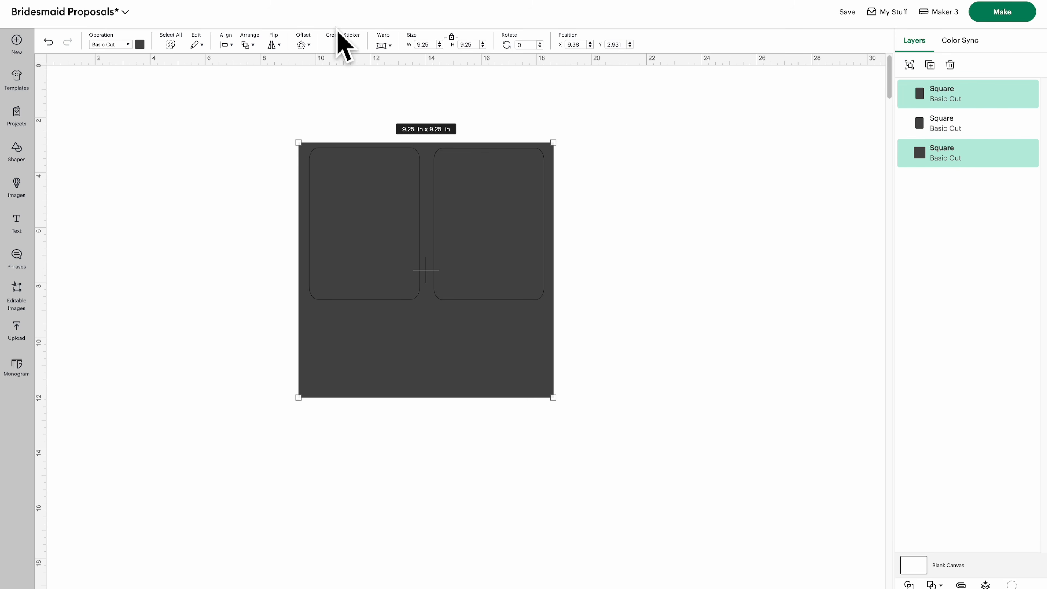
pyautogui.click(227, 45)
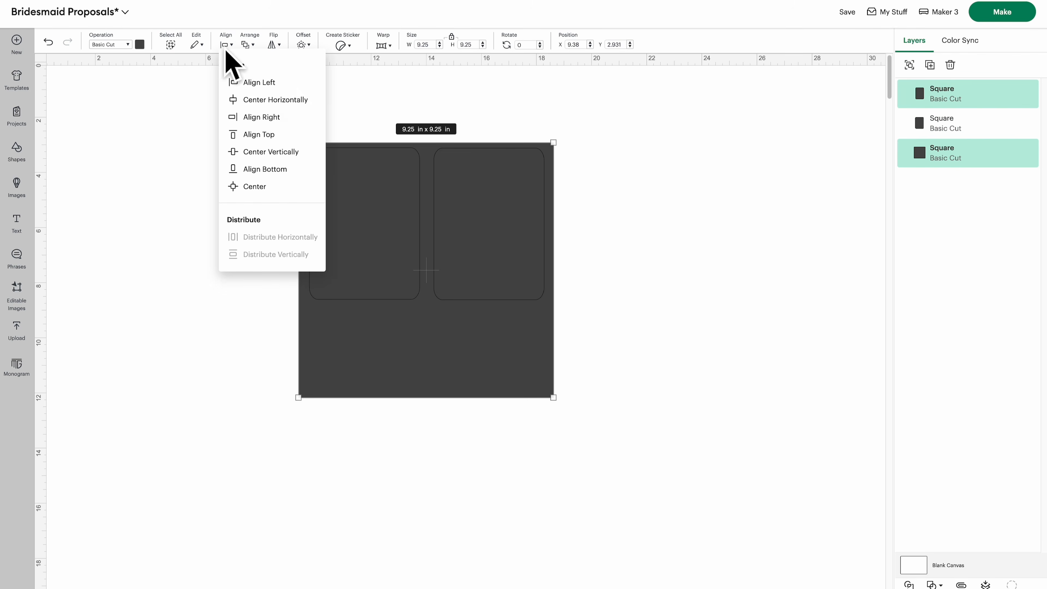
pyautogui.click(250, 115)
pyautogui.moveTo(360, 108); pyautogui.dragTo(240, 350)
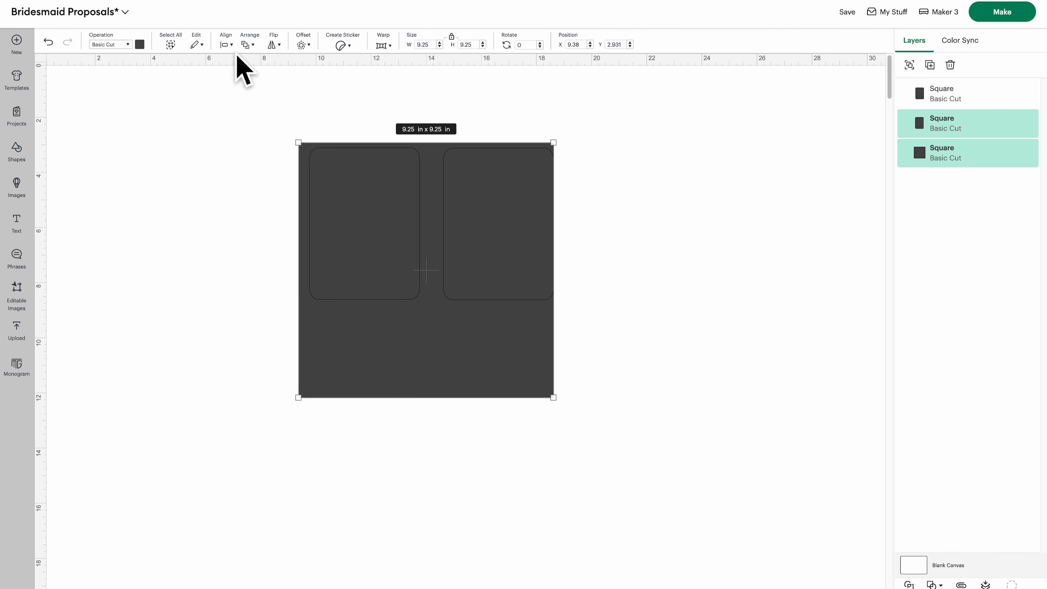
pyautogui.click(227, 44)
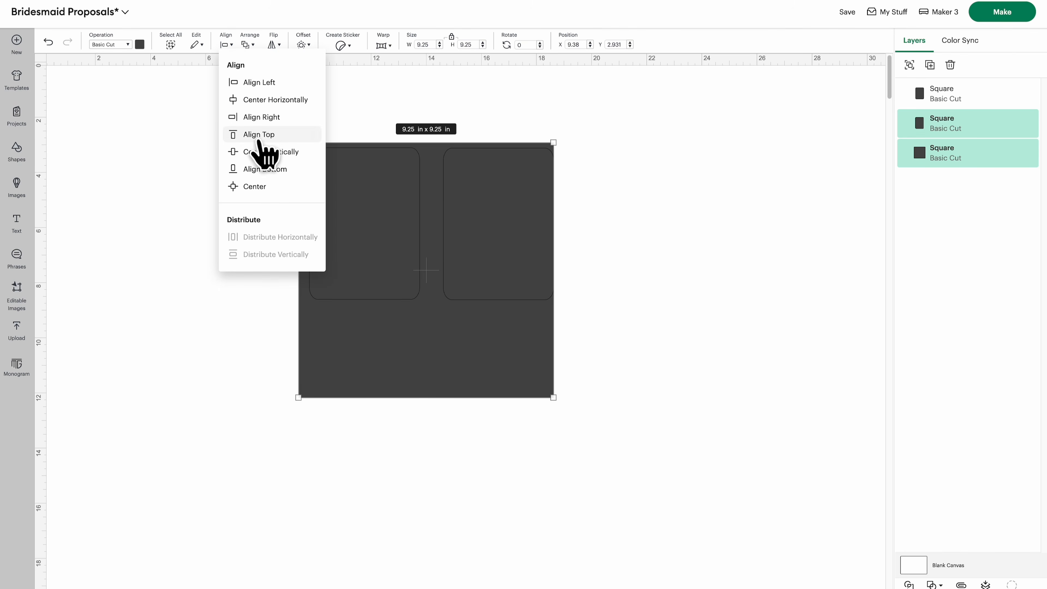
pyautogui.click(261, 89)
pyautogui.click(687, 225)
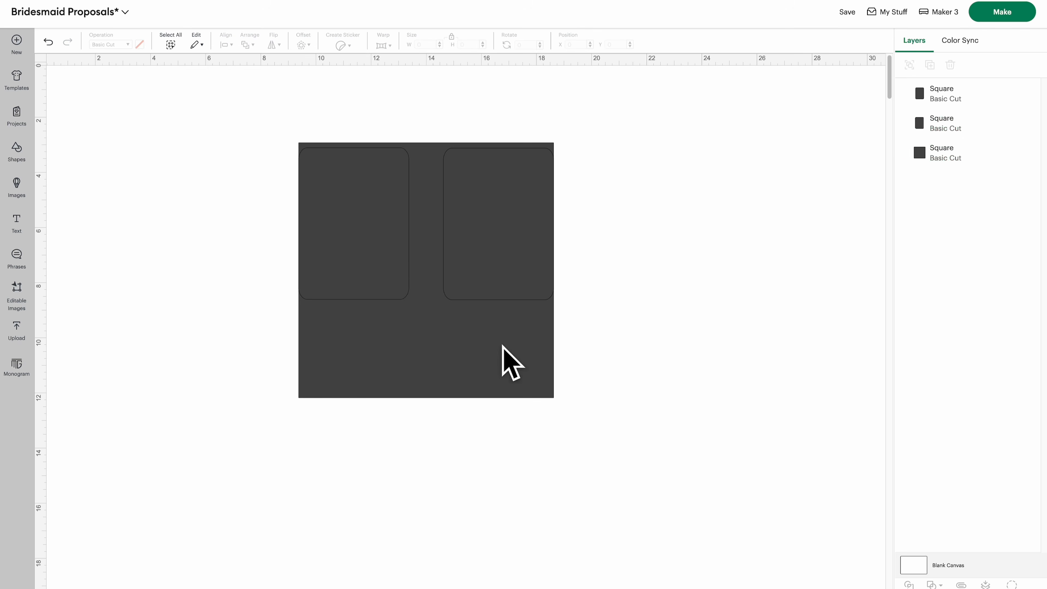
# Delete the large spacing square and center the two cards vertically with each other.
pyautogui.click(503, 354)
pyautogui.press('Delete')
pyautogui.moveTo(668, 214); pyautogui.dragTo(284, 194)
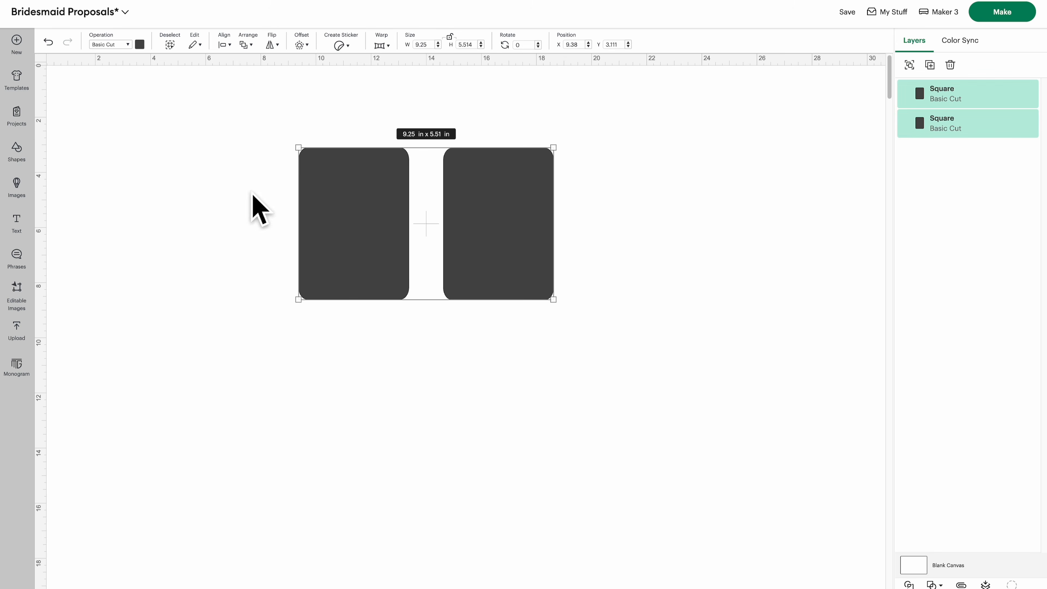
pyautogui.click(224, 45)
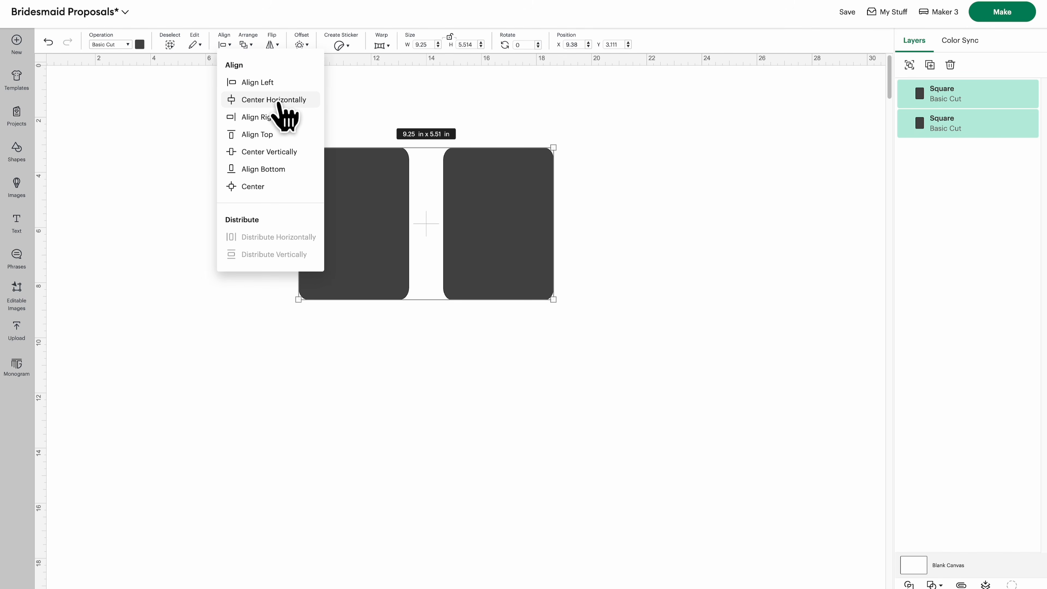
pyautogui.click(242, 150)
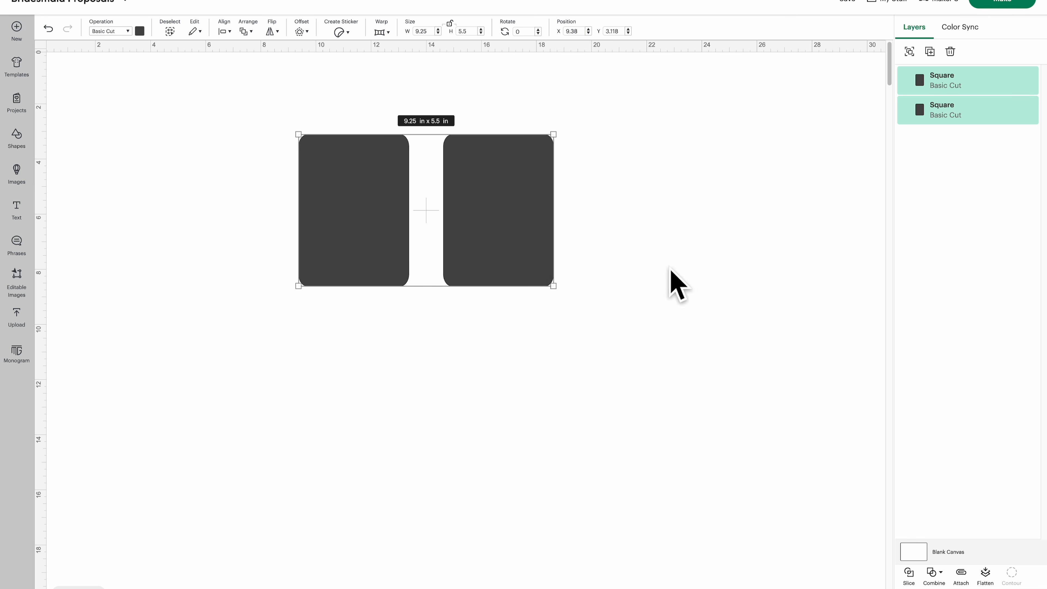
# Attach the two cards, set their operation to Print Then Cut, and move them near the canvas's upper-left corner.
pyautogui.click(961, 573)
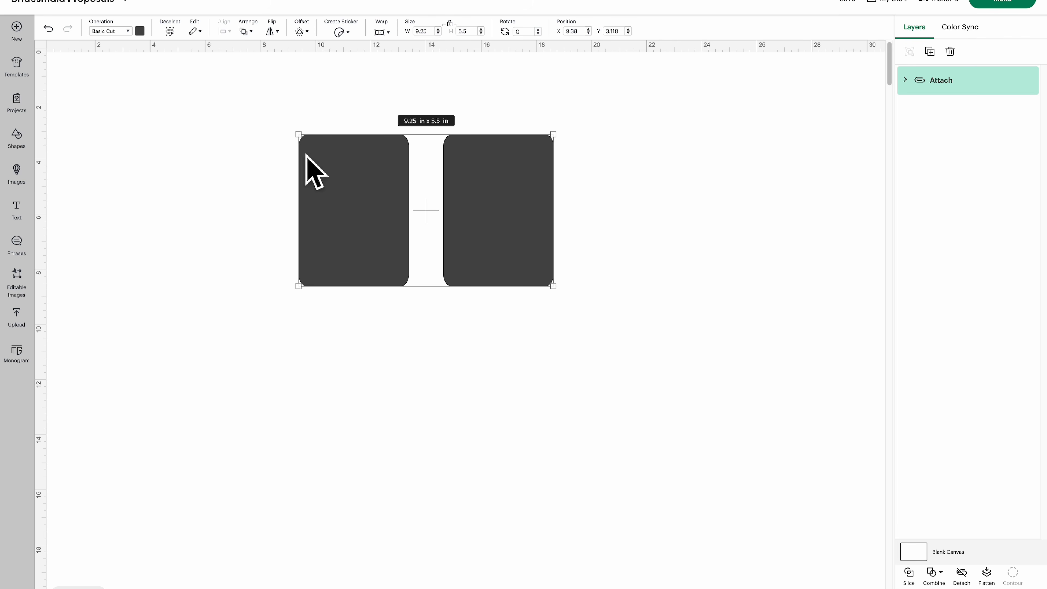
pyautogui.click(125, 33)
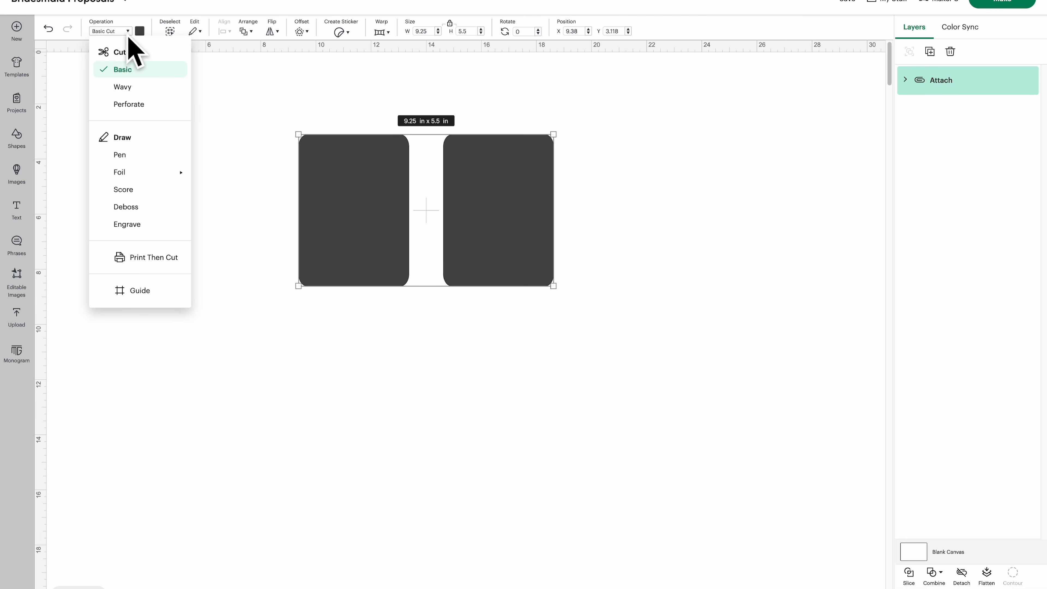
pyautogui.click(161, 259)
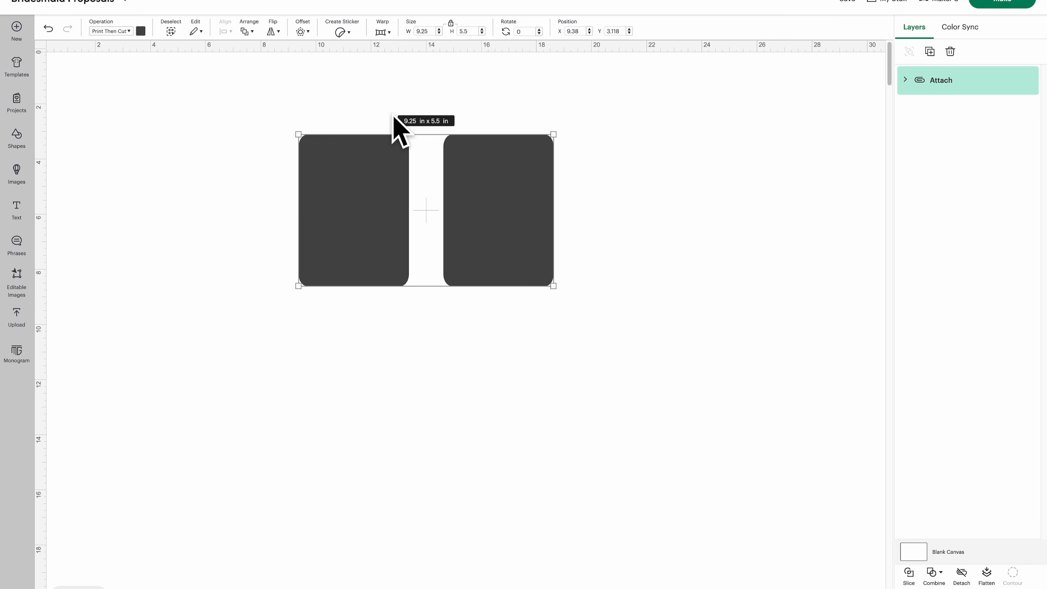
pyautogui.moveTo(382, 210); pyautogui.dragTo(153, 162)
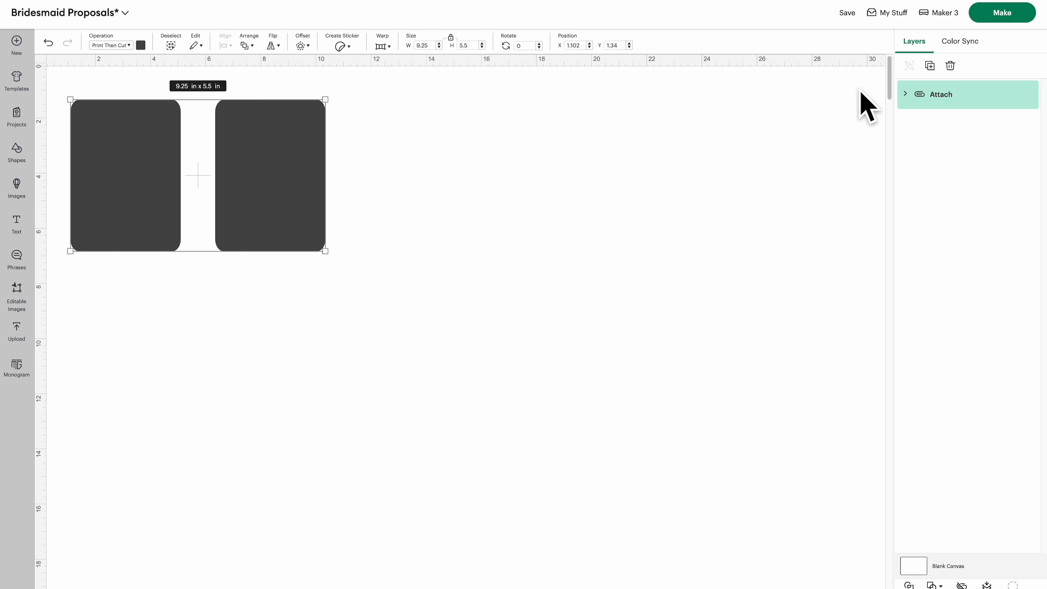
# Open the template's mat preview, continue to printing, and send it to the printer with Use System Dialog enabled.
pyautogui.click(1002, 13)
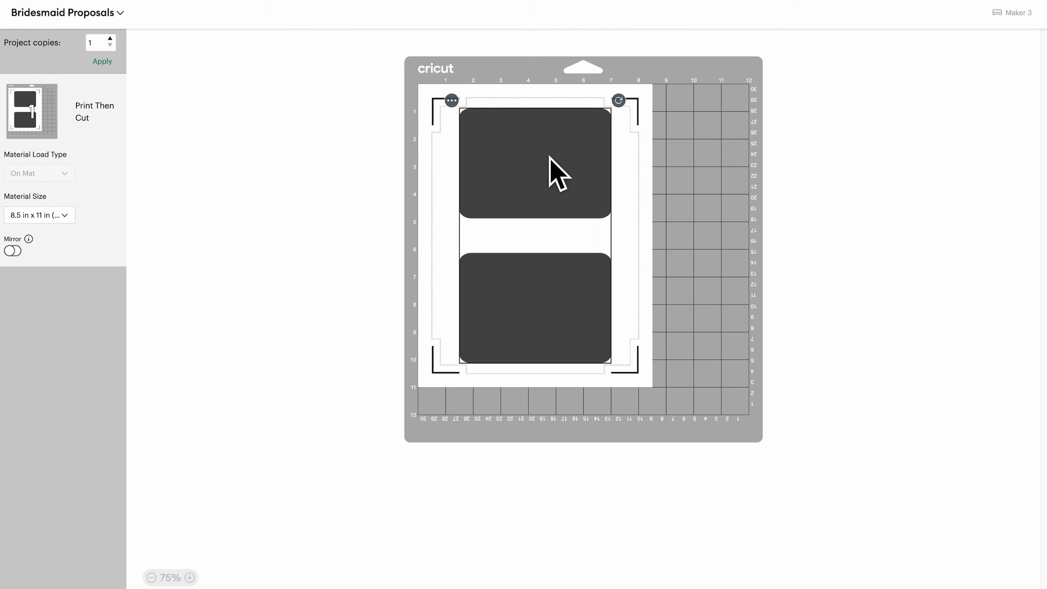
pyautogui.click(837, 288)
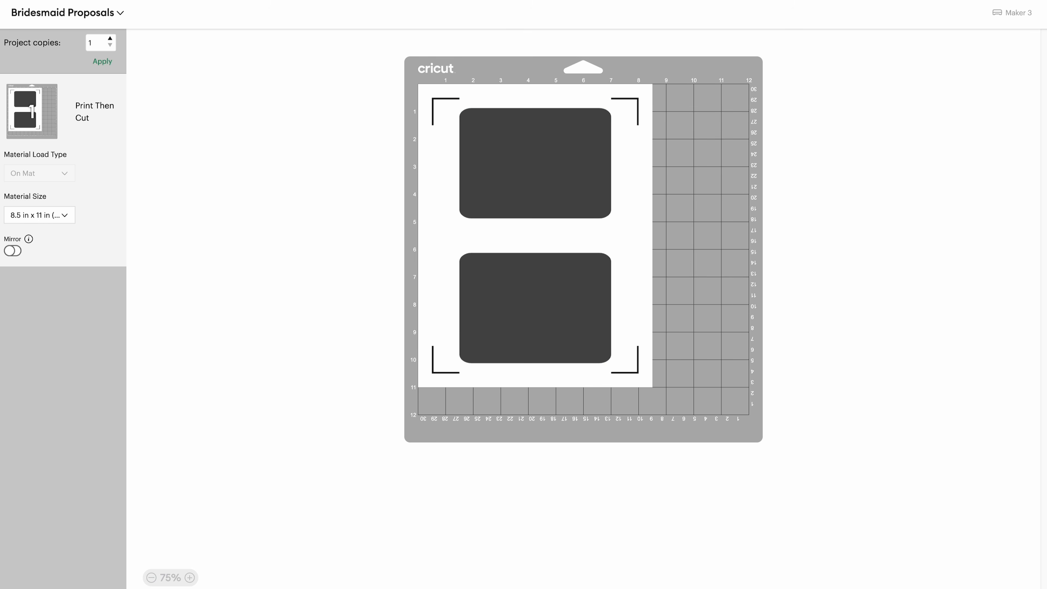
pyautogui.click(1010, 587)
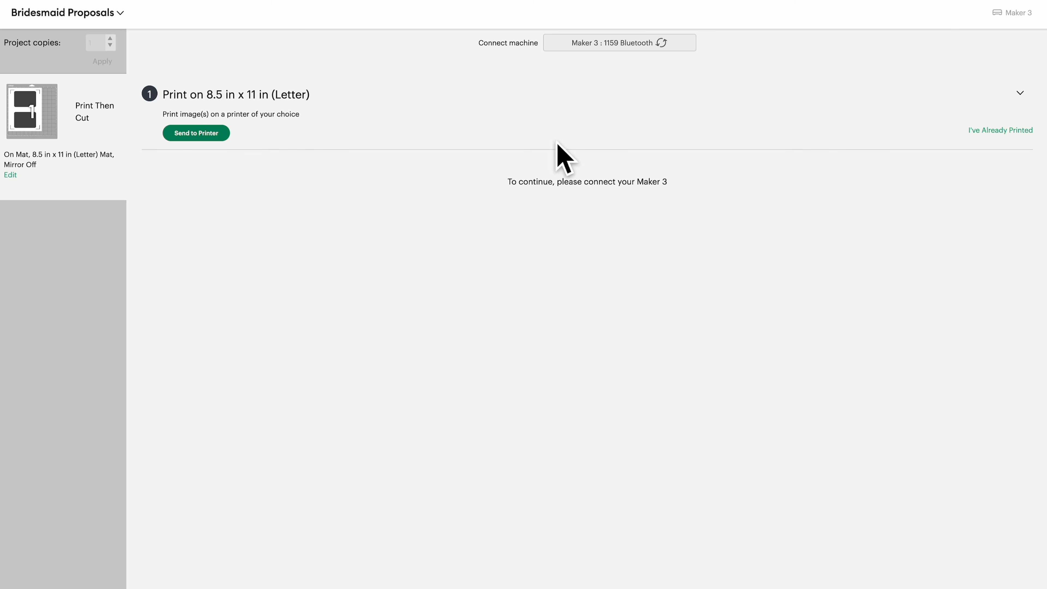
pyautogui.click(188, 139)
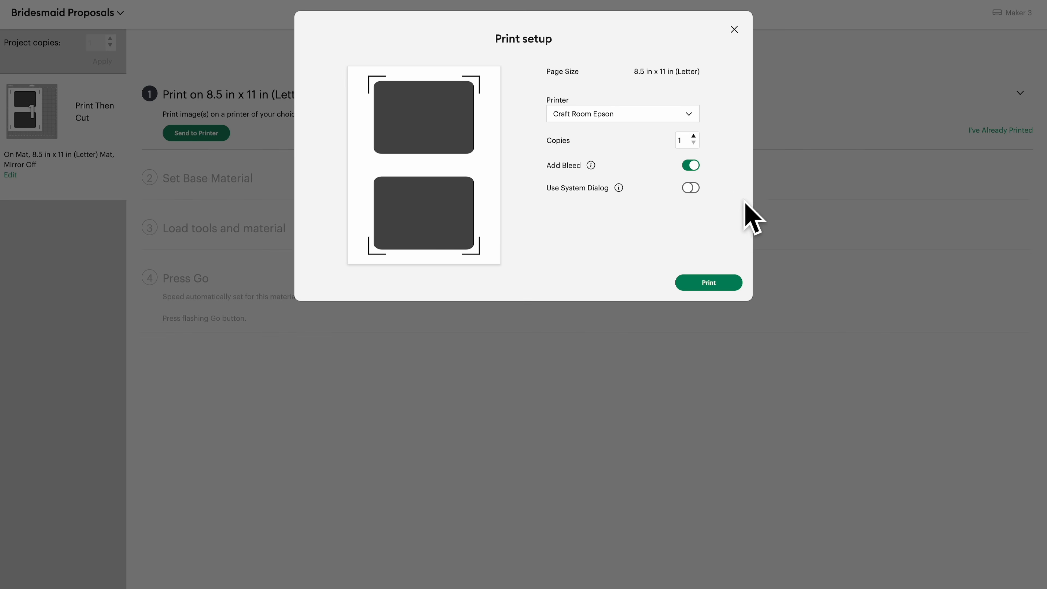
pyautogui.click(691, 189)
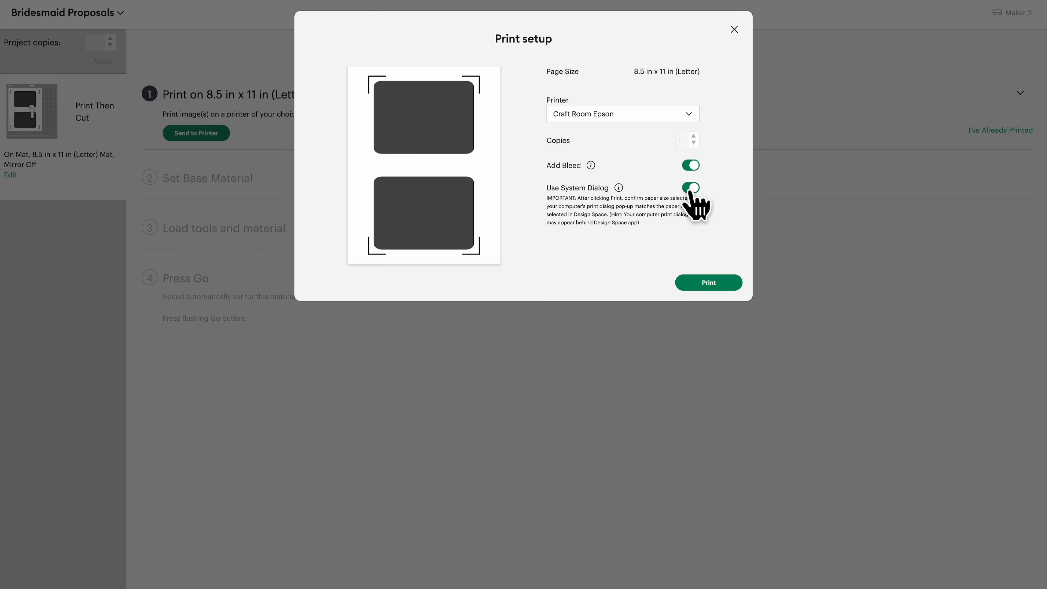
pyautogui.click(699, 284)
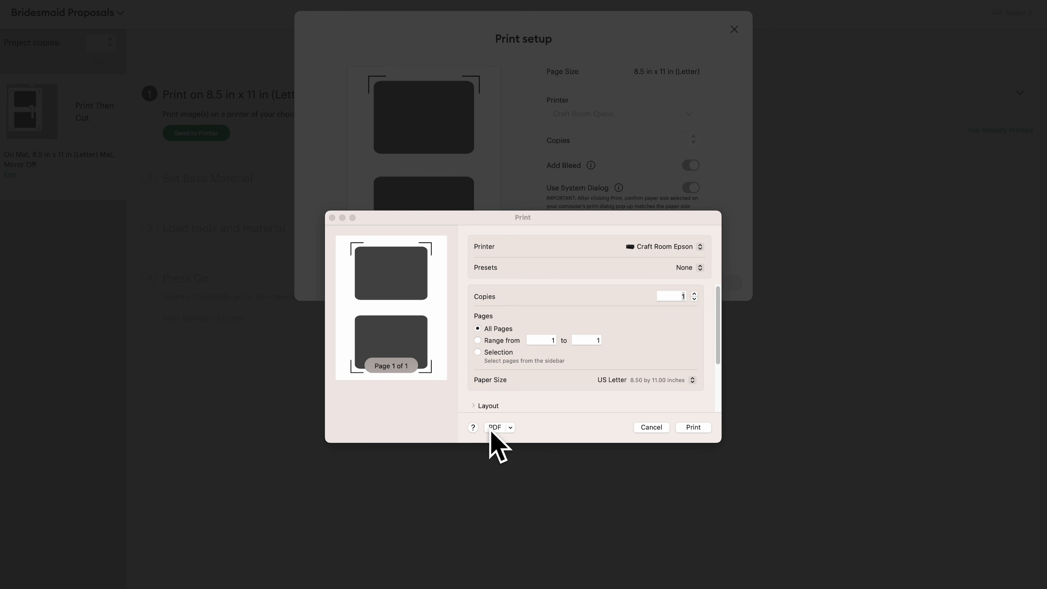
# Save the print page as a PDF named Print Planner on the Desktop.
pyautogui.click(505, 431)
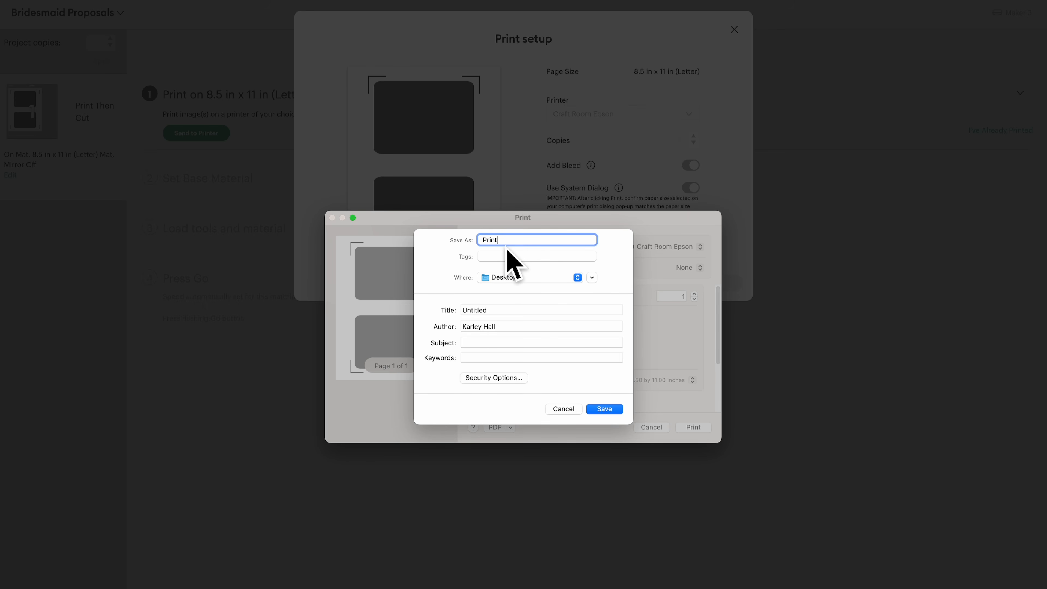
pyautogui.write('Print Planner')
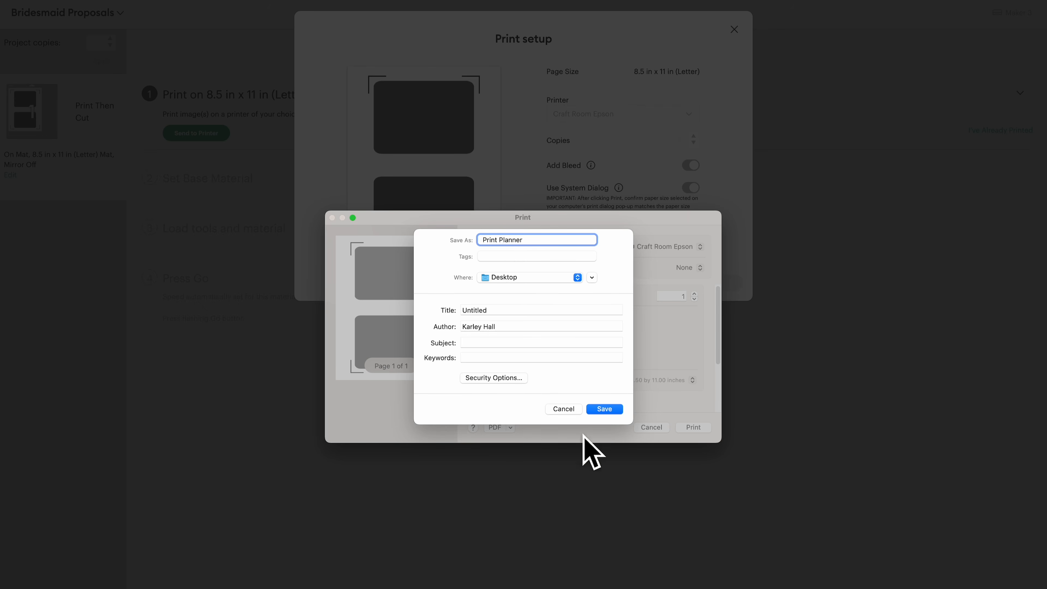
pyautogui.click(603, 410)
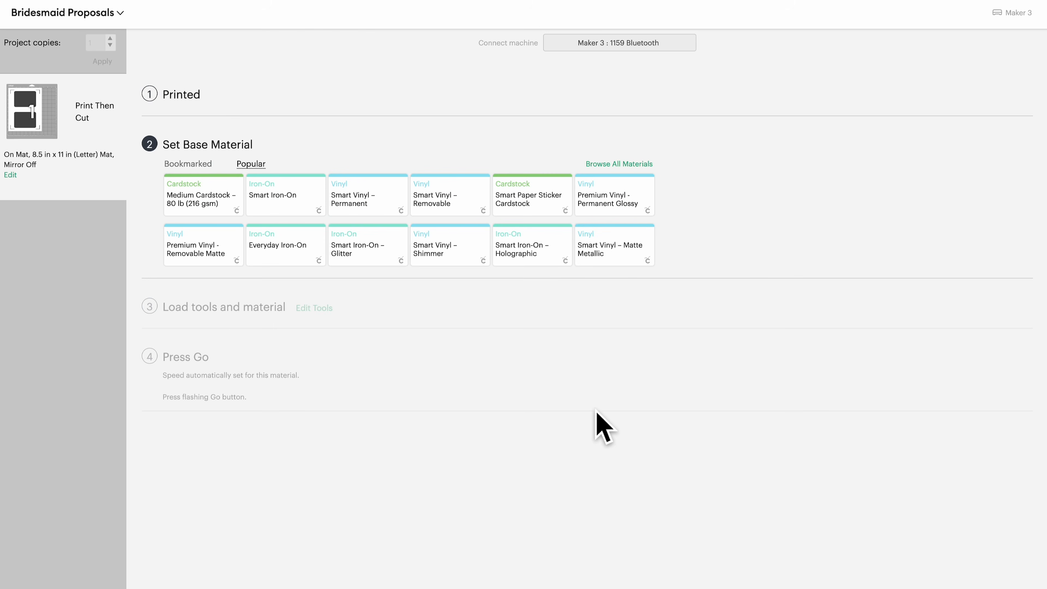
# Switch to Illustrator and create a new Letter document in landscape orientation, 11 x 8.5 in.
pyautogui.click(546, 585)
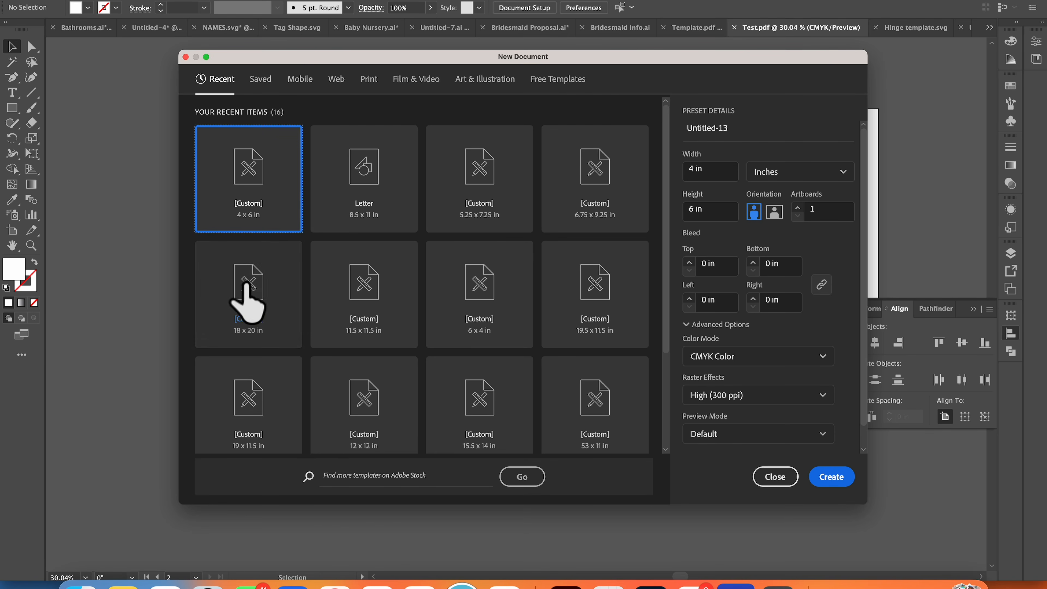
pyautogui.click(338, 218)
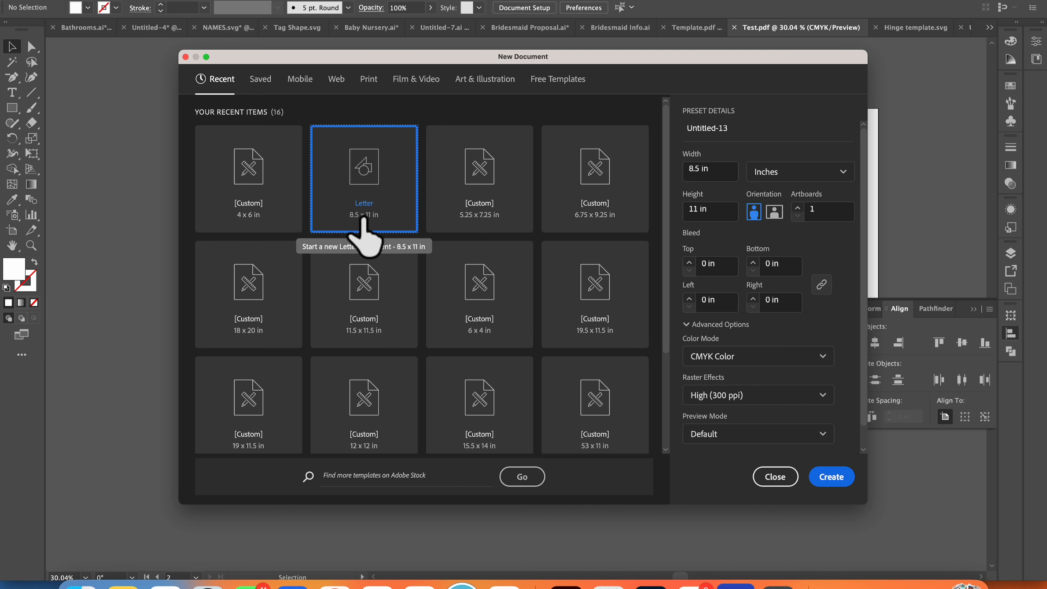
pyautogui.click(776, 212)
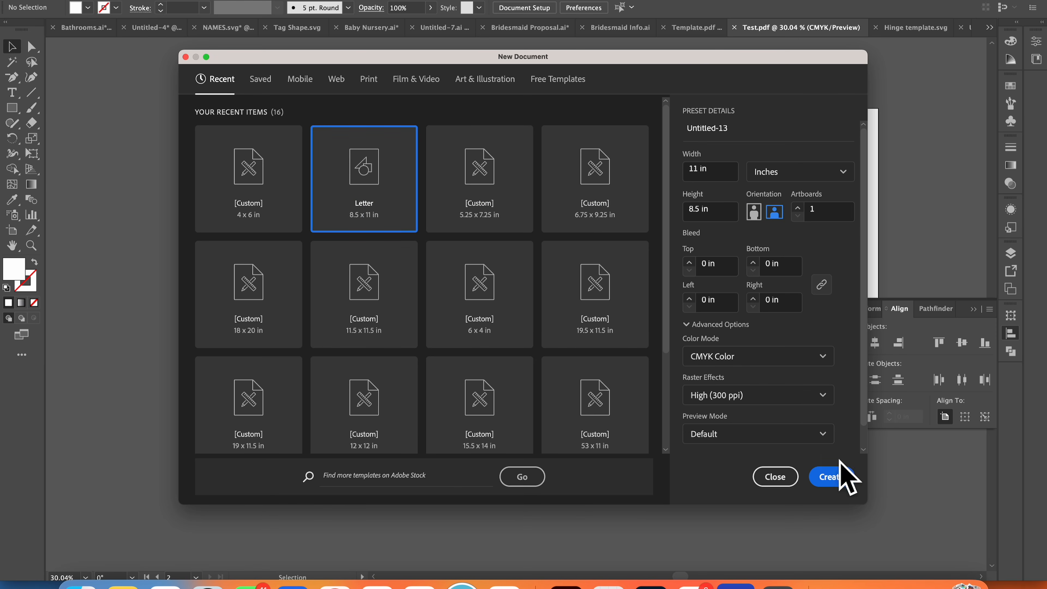
pyautogui.click(832, 477)
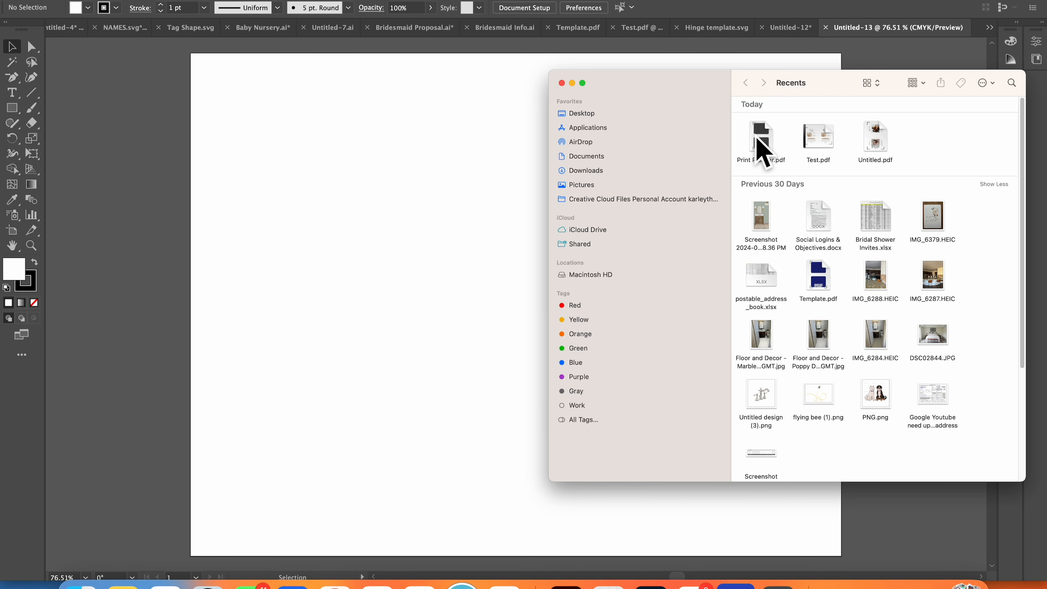
# Place the Print Planner.pdf file from the recent files into the new document.
pyautogui.moveTo(760, 142); pyautogui.dragTo(437, 260)
pyautogui.click(406, 376)
pyautogui.press('super+minus')
pyautogui.press('super+minus')
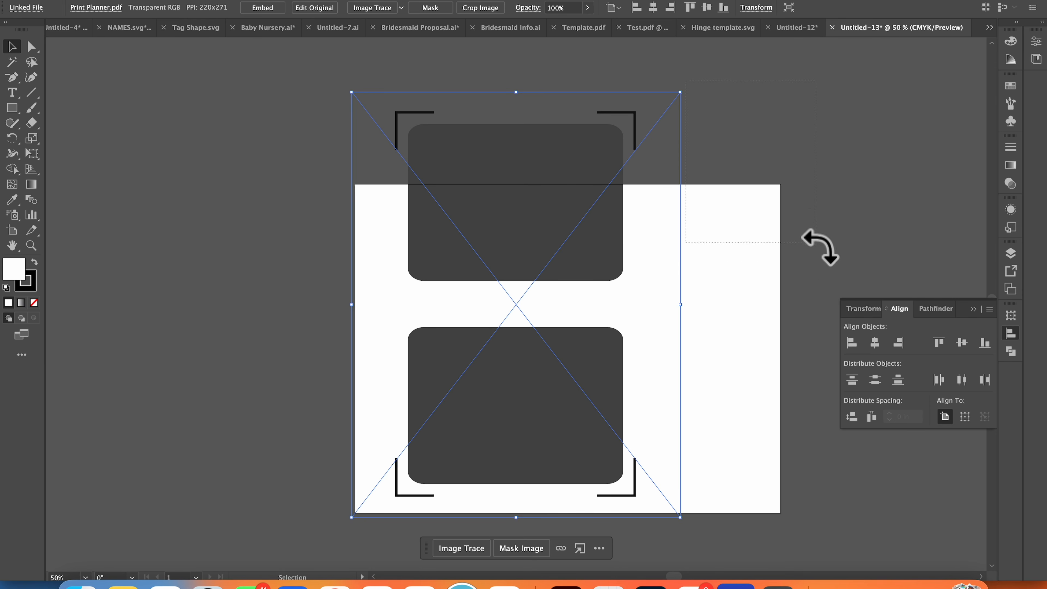
# Rotate the placed template 90 degrees to landscape and align it with the top and sides of the artboard.
pyautogui.click(689, 94)
pyautogui.click(604, 110)
pyautogui.moveTo(697, 89); pyautogui.dragTo(771, 311)
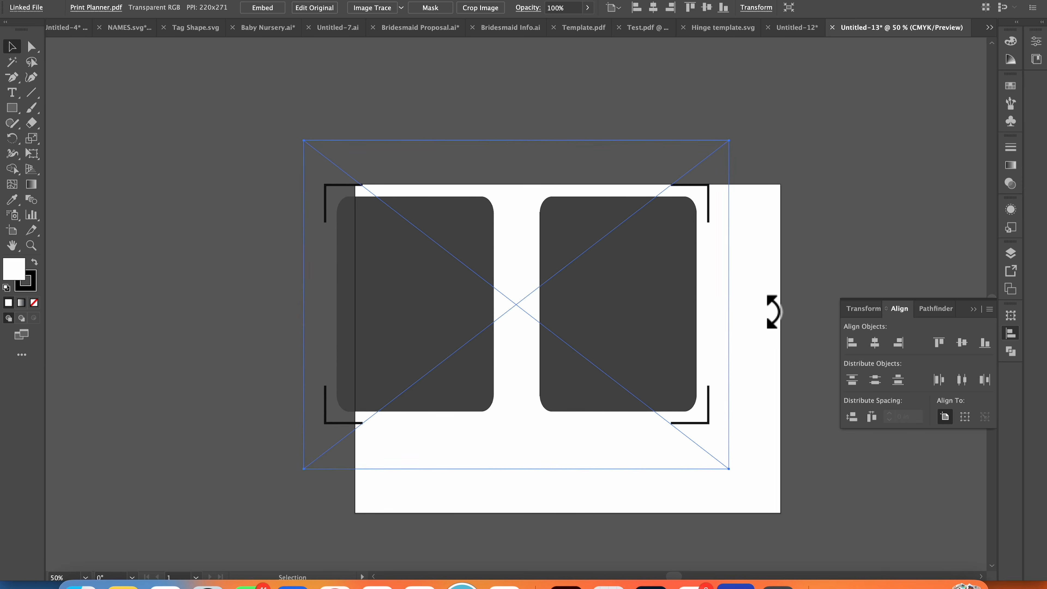
pyautogui.moveTo(657, 327); pyautogui.dragTo(695, 341)
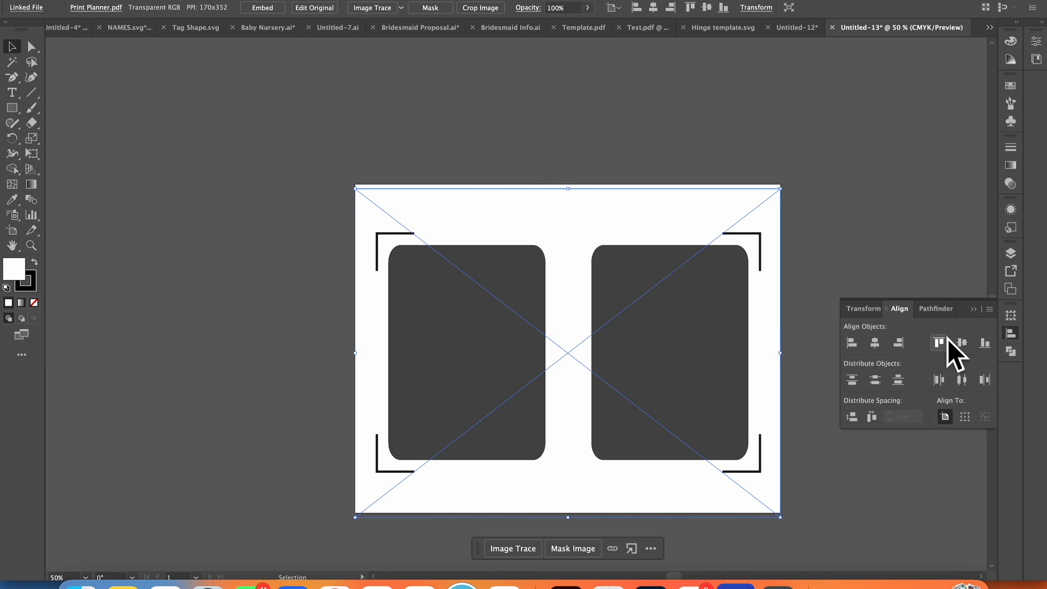
pyautogui.click(946, 341)
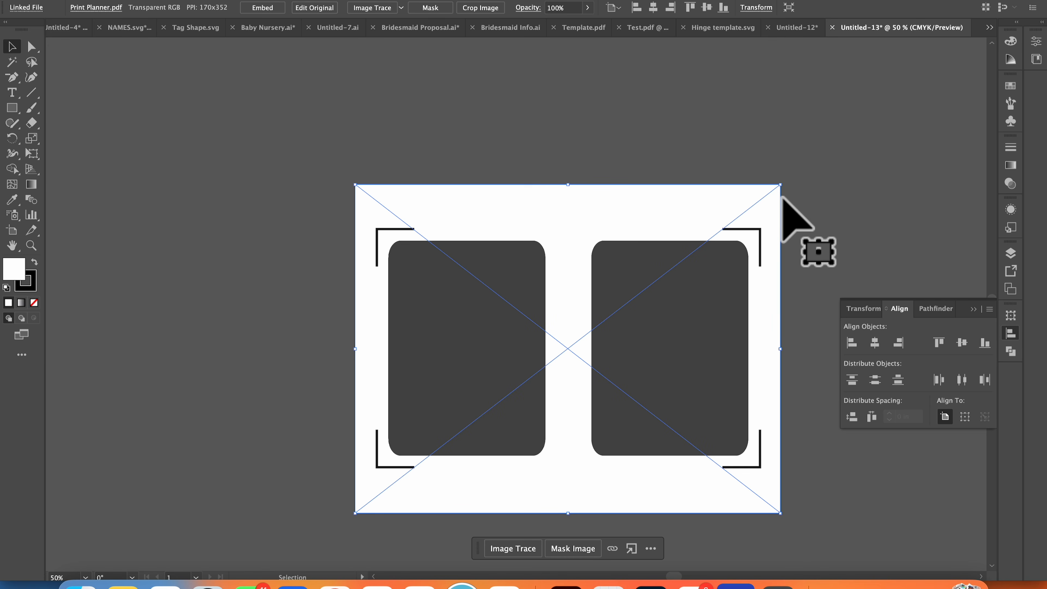
pyautogui.click(142, 400)
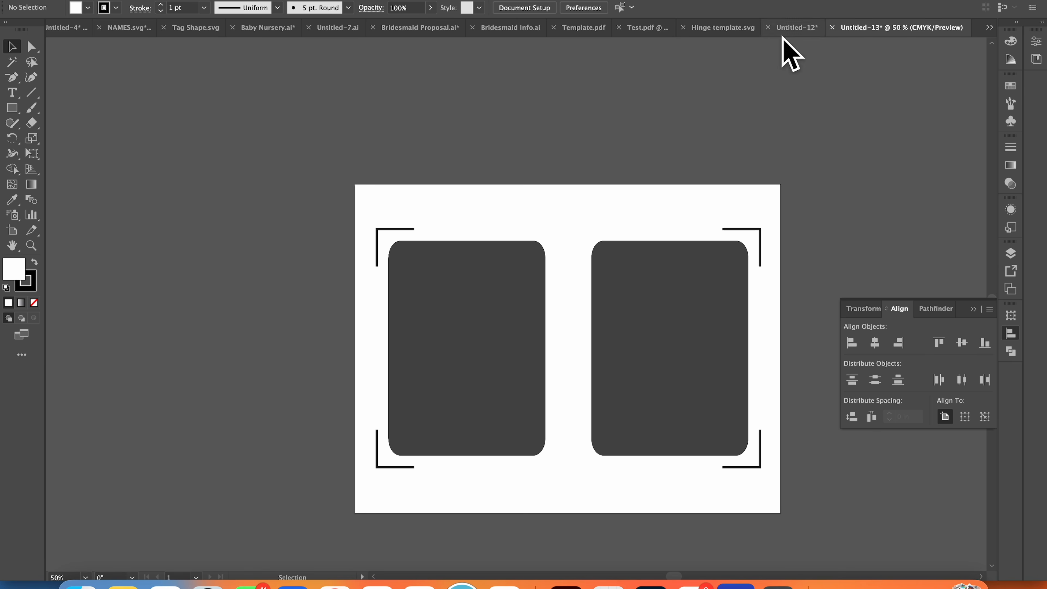
# Copy all the card designs from Untitled-12 into Untitled-13, ignoring the missing linked file, and position them above the artboard.
pyautogui.click(794, 28)
pyautogui.press('super+a')
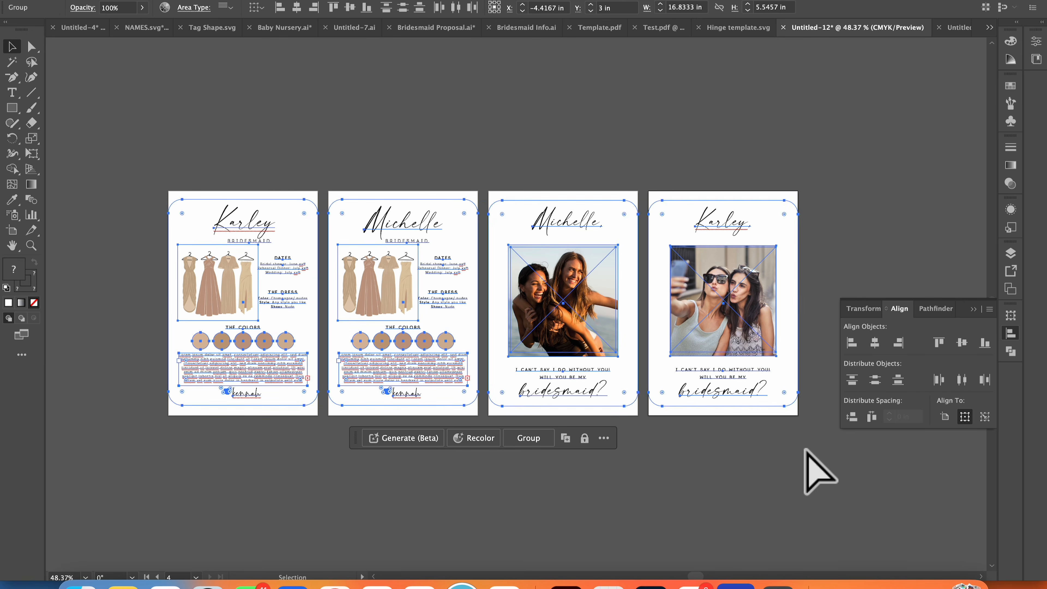
pyautogui.click(951, 27)
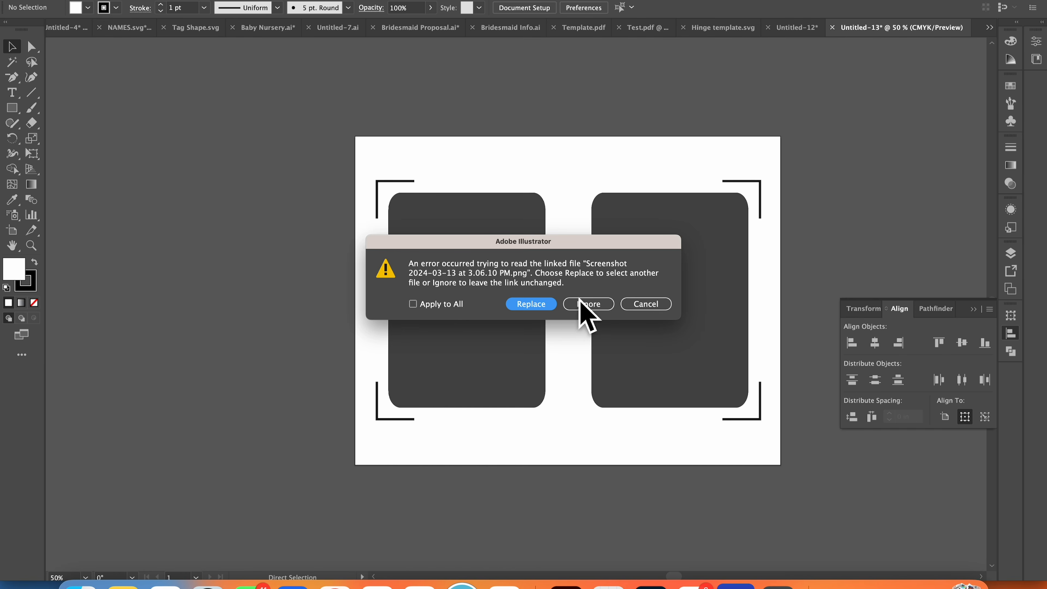
pyautogui.click(588, 310)
pyautogui.moveTo(644, 300); pyautogui.dragTo(642, 130)
pyautogui.scroll(5, 642, 130)
# Copy the placed template and add a second landscape Letter artboard beside the first.
pyautogui.click(412, 407)
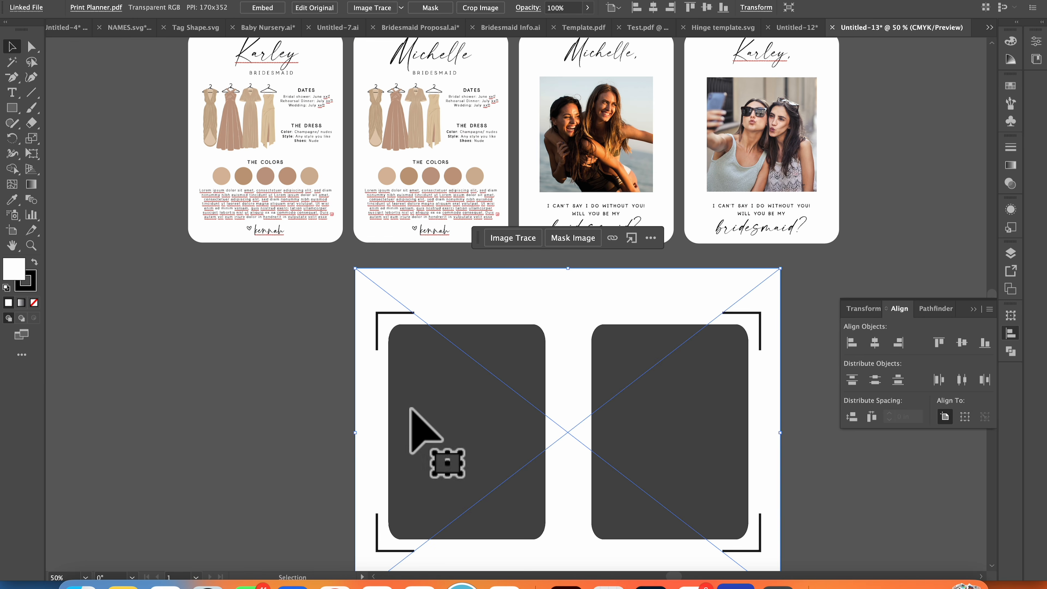
pyautogui.click(974, 309)
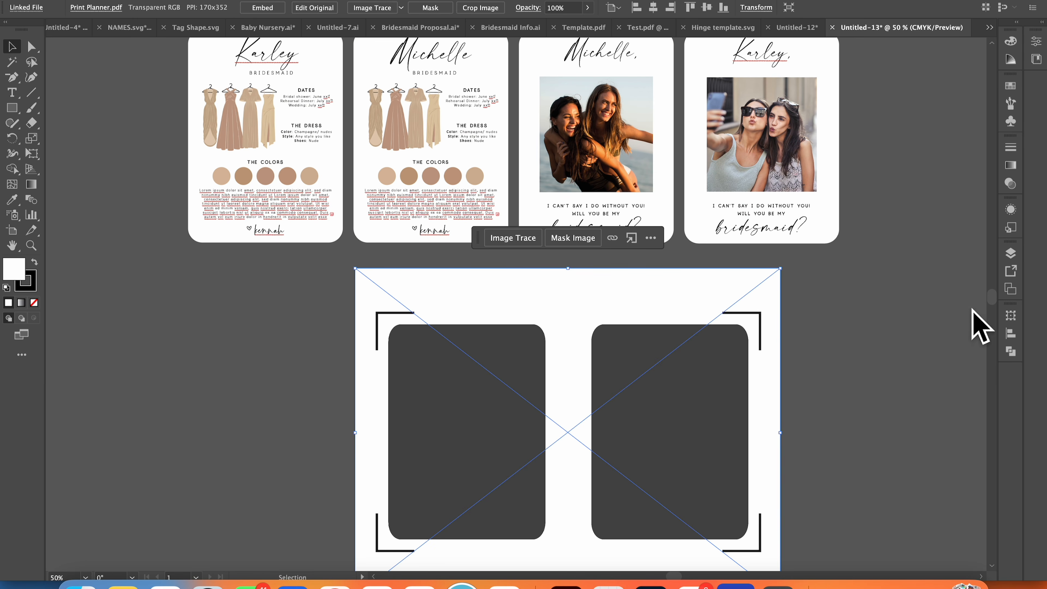
pyautogui.click(12, 232)
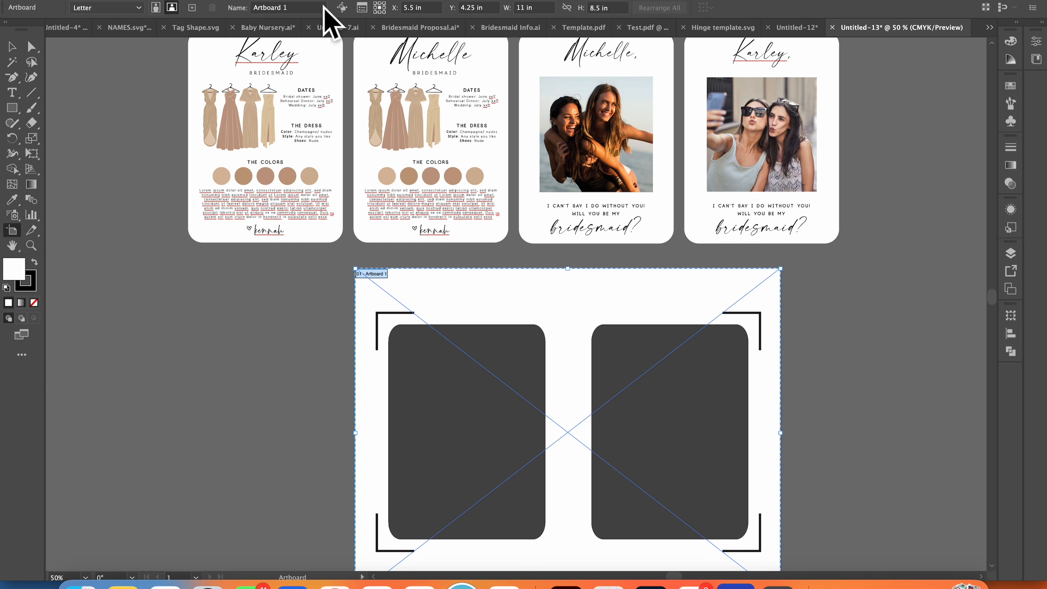
pyautogui.click(192, 8)
pyautogui.press('v')
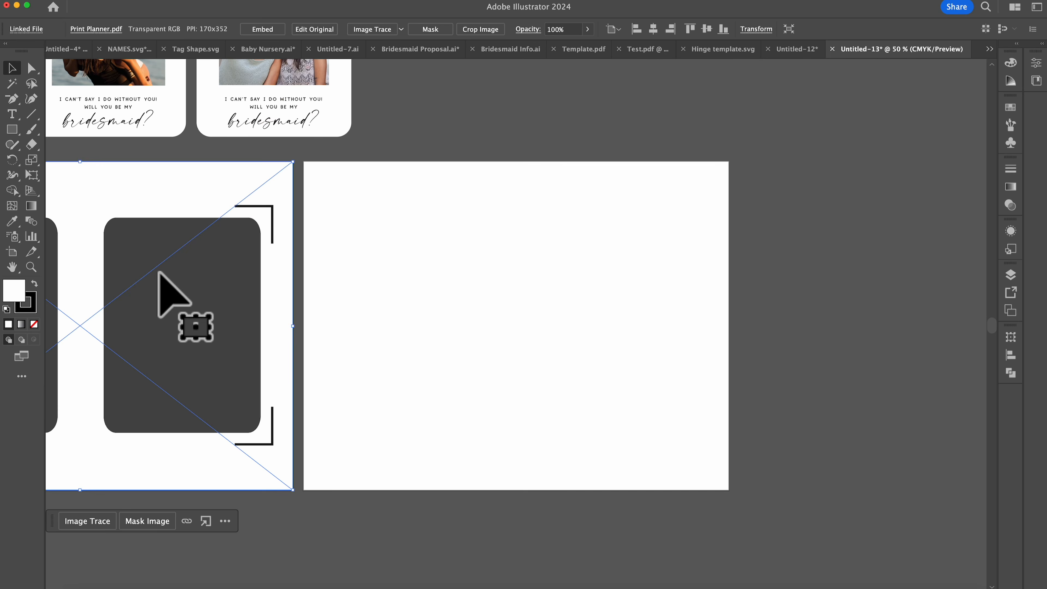
# Paste a copy of the template onto the second artboard.
pyautogui.press('super+v')
pyautogui.click(830, 174)
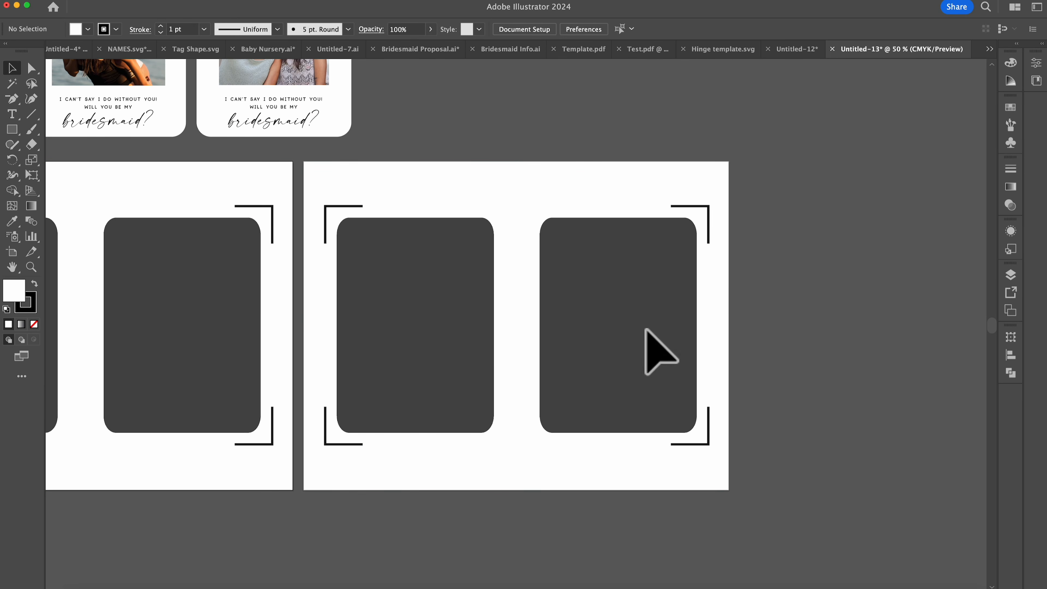
pyautogui.press('super+minus')
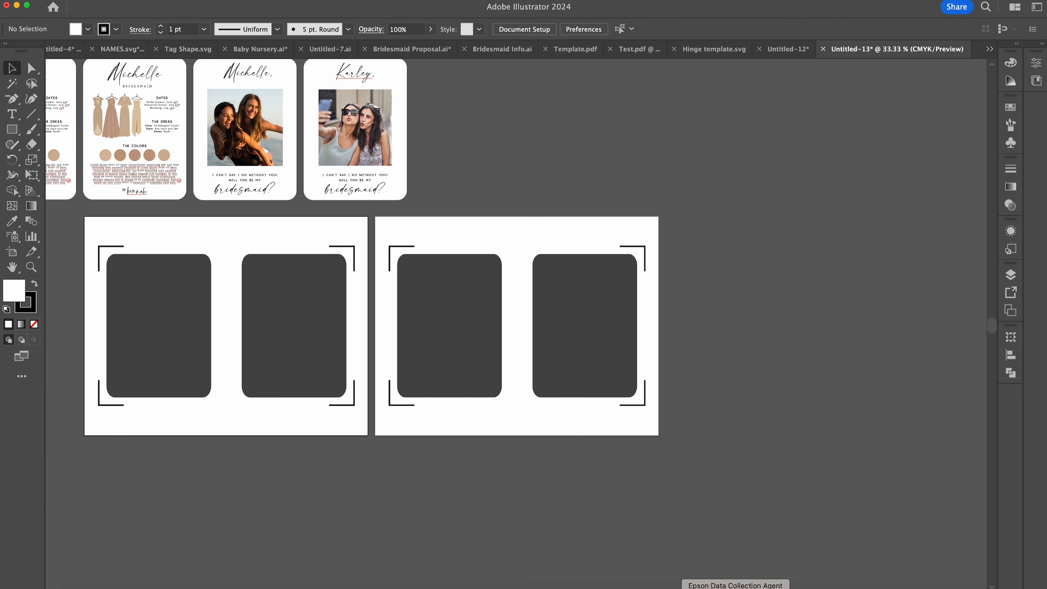
pyautogui.moveTo(715, 588); pyautogui.dragTo(685, 588)
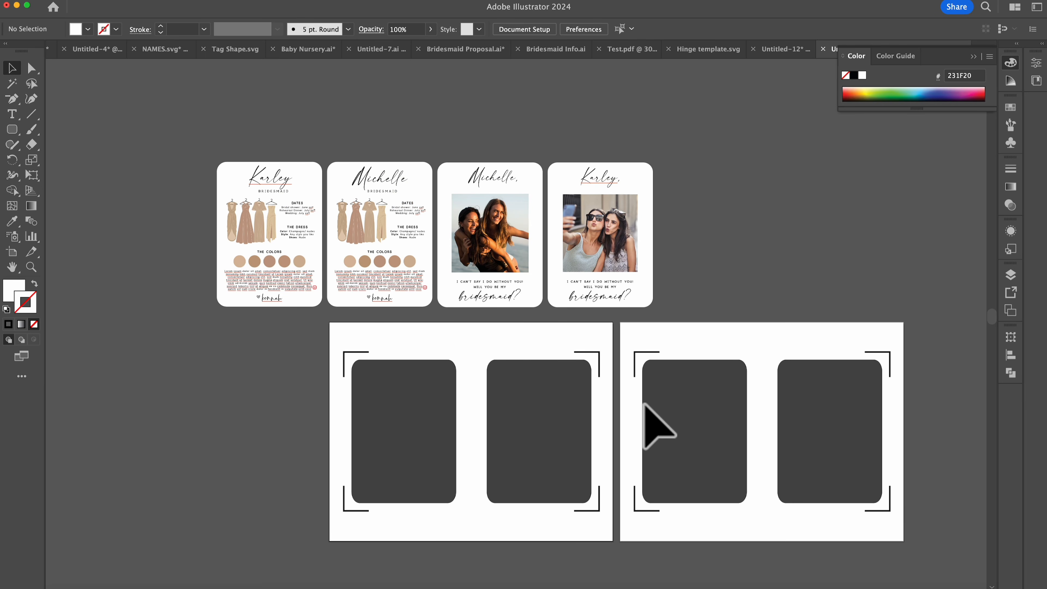
# Duplicate the first bridesmaid info card and place the copy beside the first artboard.
pyautogui.moveTo(220, 117); pyautogui.dragTo(288, 313)
pyautogui.press('super+c')
pyautogui.press('super+v')
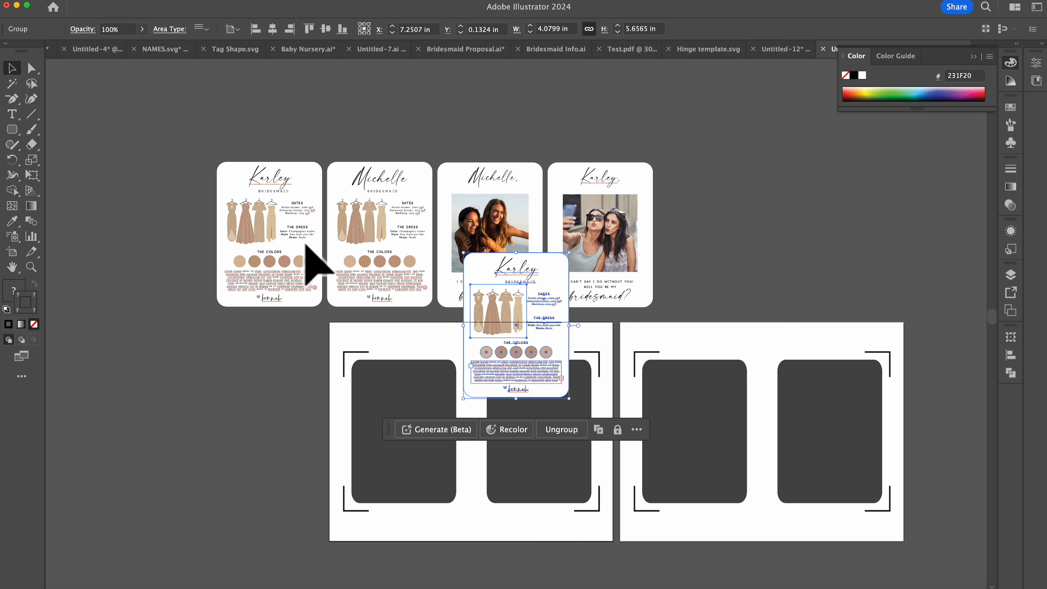
pyautogui.moveTo(532, 322); pyautogui.dragTo(262, 429)
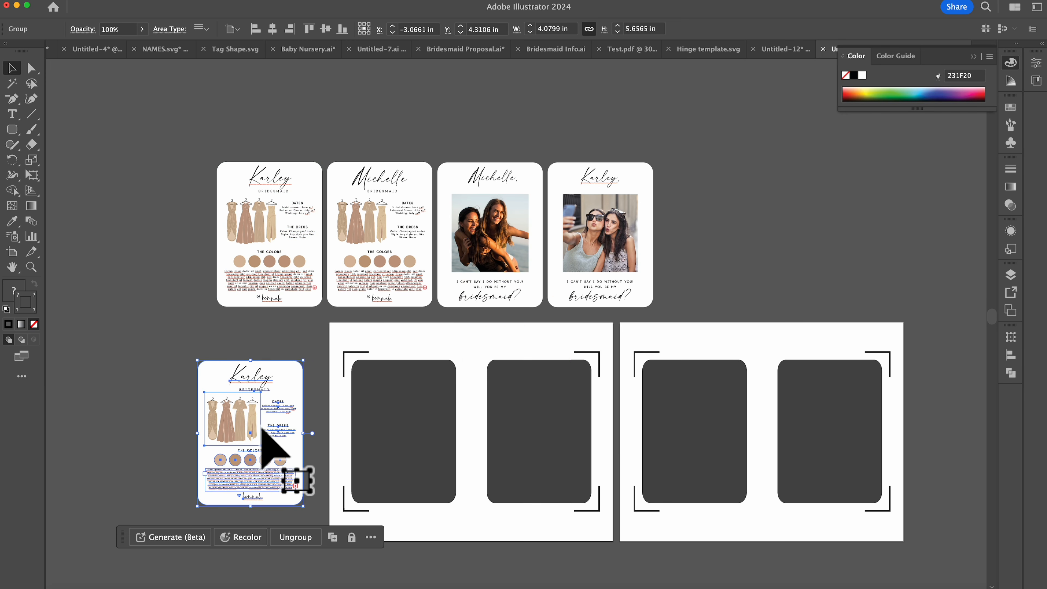
# Ungroup the duplicated info card and delete its text and artwork, keeping only the blank white rounded rectangle.
pyautogui.click(188, 354)
pyautogui.click(203, 397)
pyautogui.rightClick(213, 389)
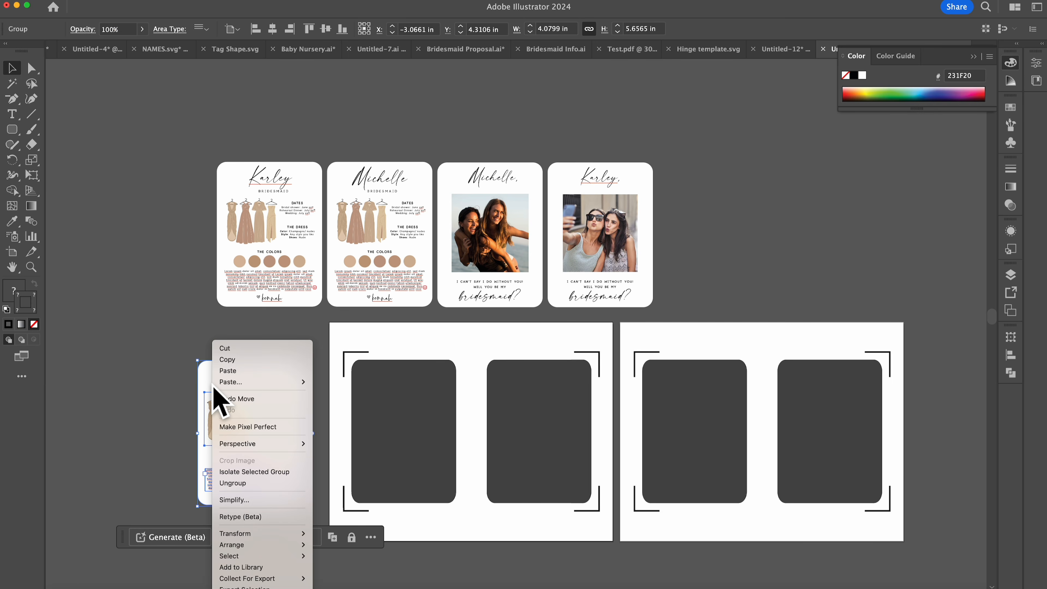
pyautogui.click(235, 483)
pyautogui.click(197, 383)
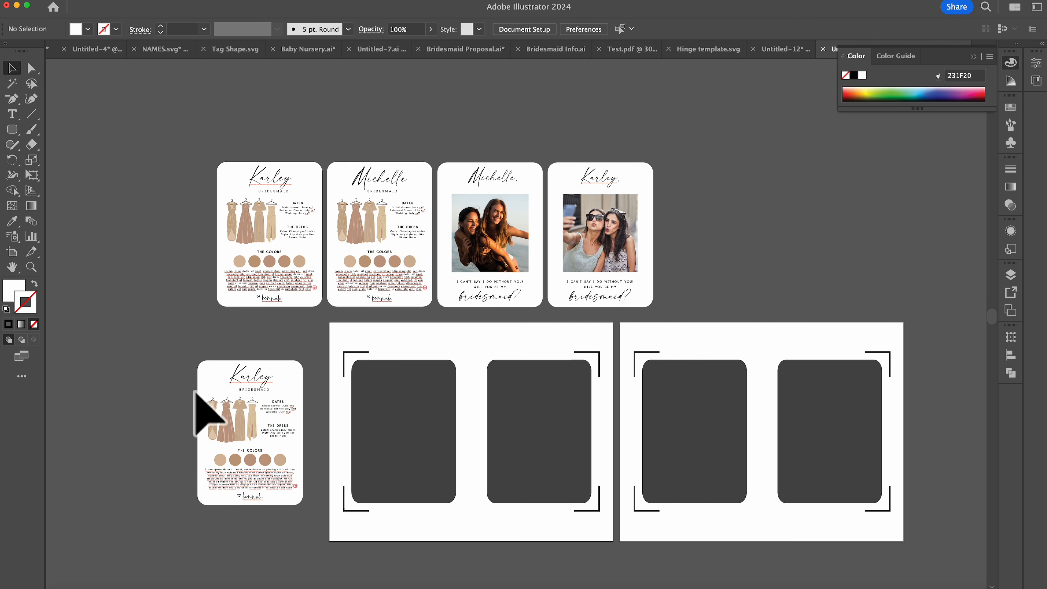
pyautogui.moveTo(170, 377); pyautogui.dragTo(316, 532)
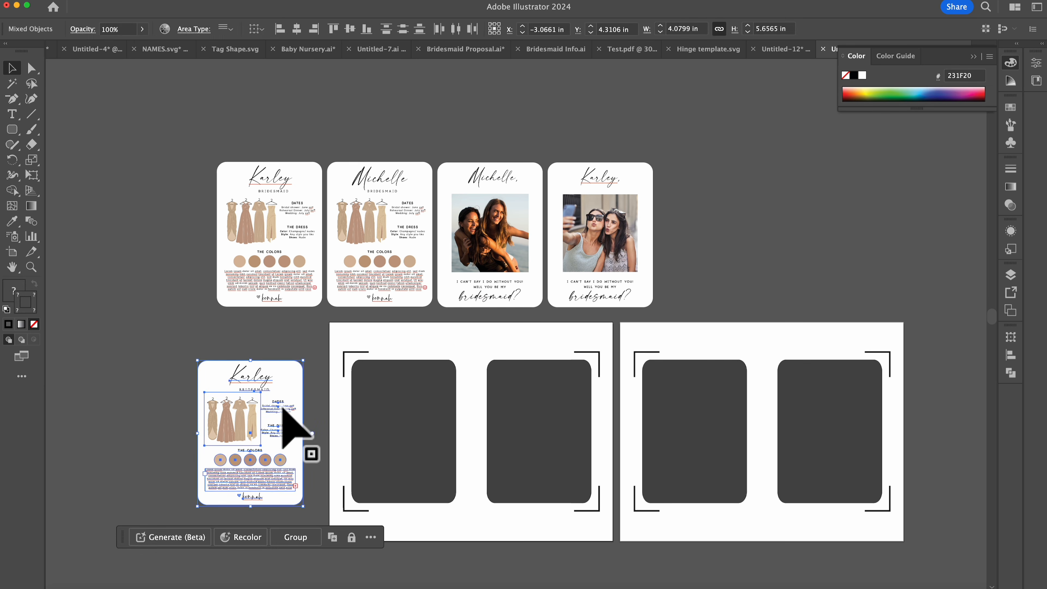
pyautogui.press('Delete')
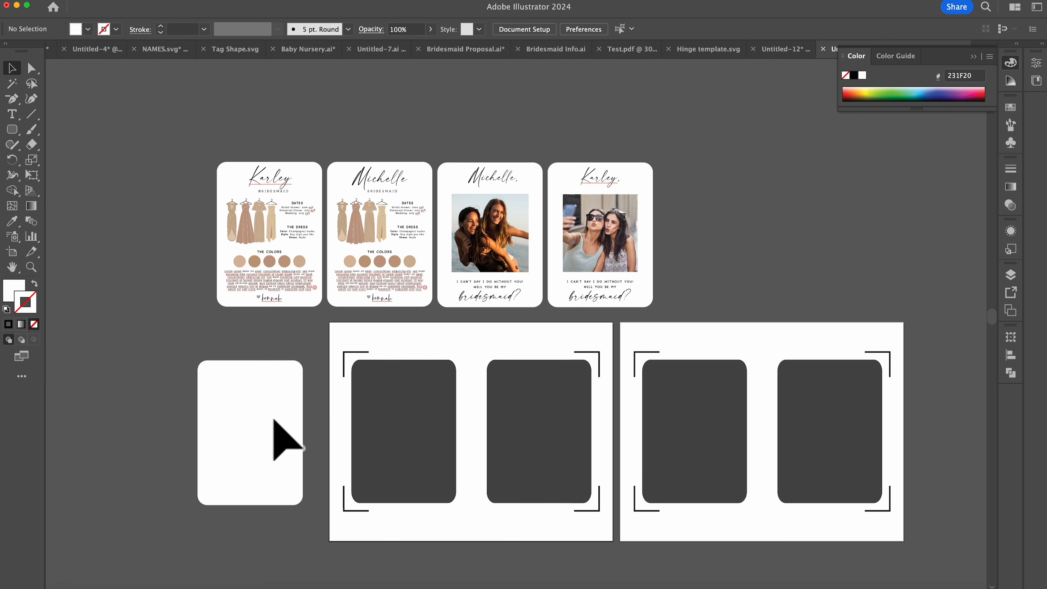
# Move the blank rounded rectangle over the first artboard's first dark card and place a duplicate over the second dark card.
pyautogui.click(301, 413)
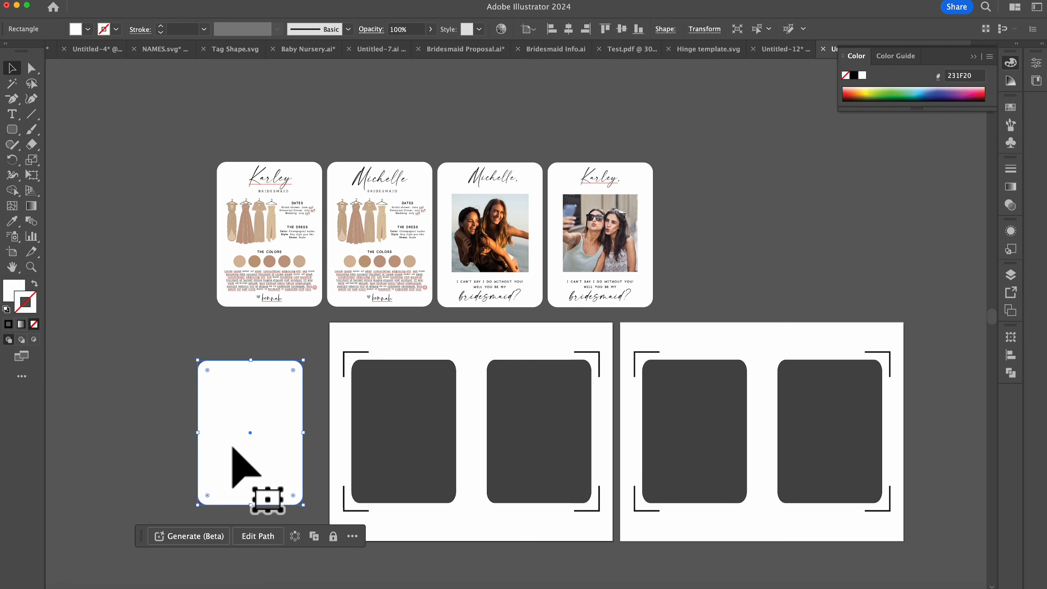
pyautogui.moveTo(224, 439); pyautogui.dragTo(376, 441)
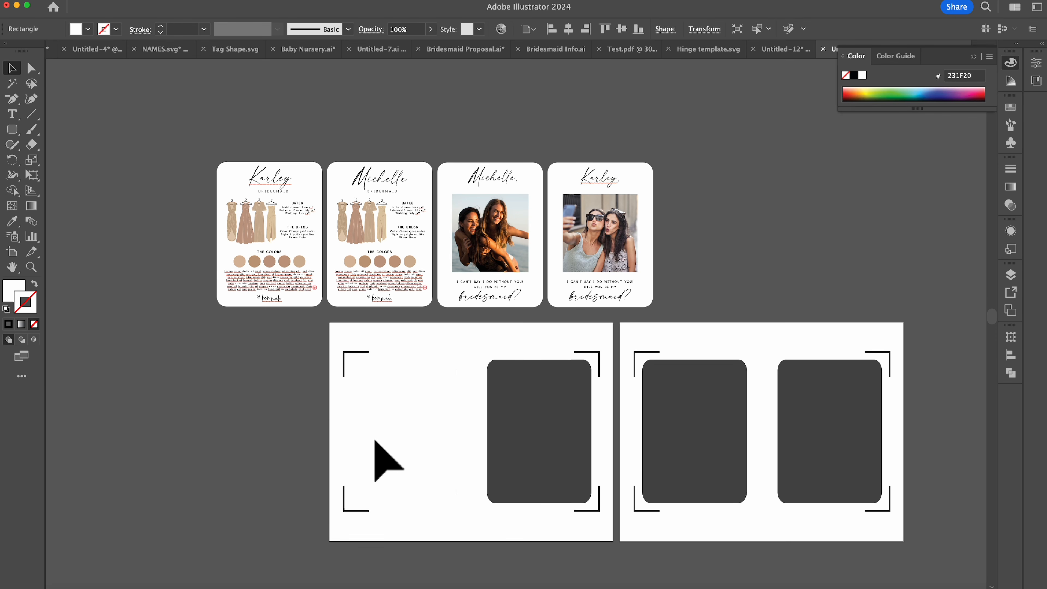
pyautogui.moveTo(375, 441); pyautogui.dragTo(375, 441)
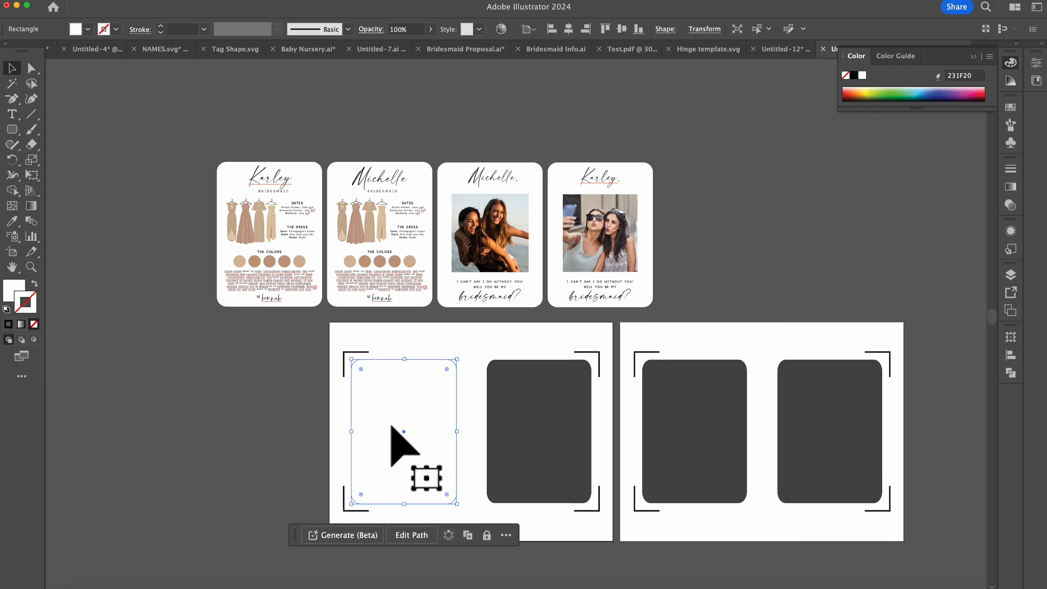
pyautogui.press('super+c')
pyautogui.press('super+v')
pyautogui.moveTo(507, 330); pyautogui.dragTo(532, 429)
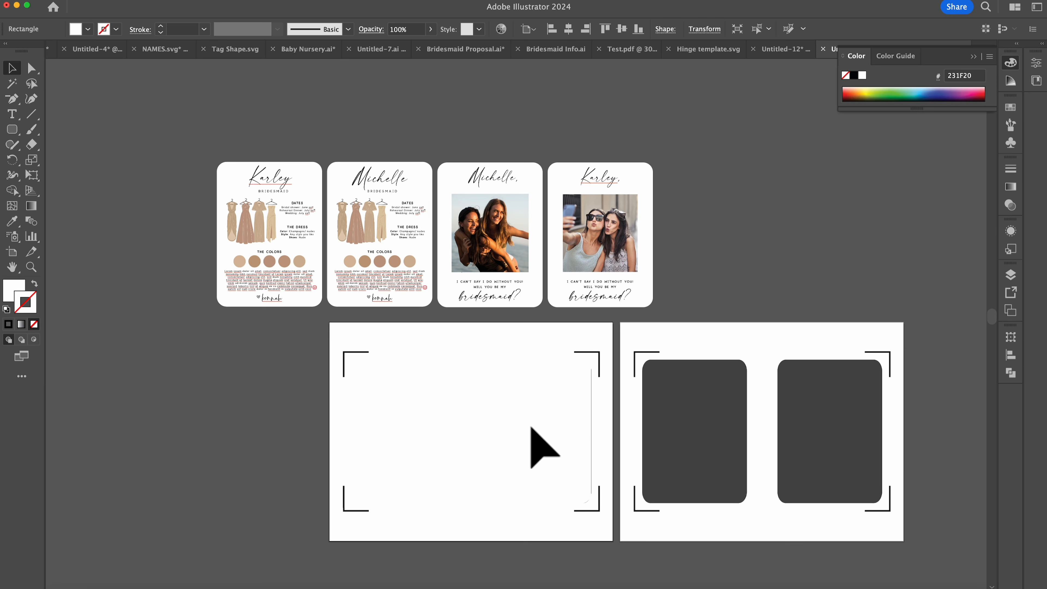
pyautogui.moveTo(531, 429); pyautogui.dragTo(554, 428)
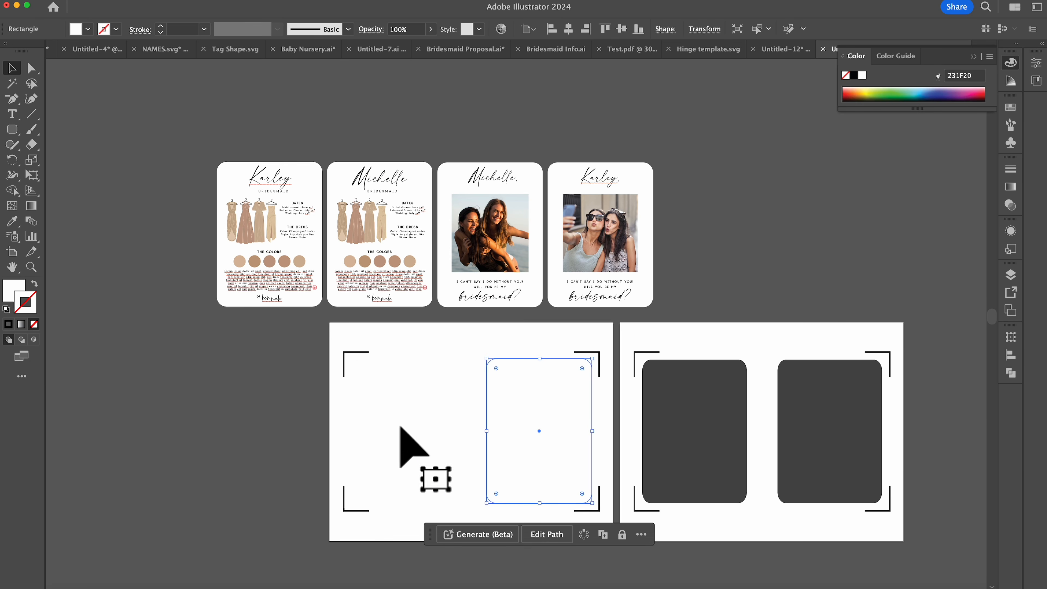
# Align the vertical centers of the two blank white cards on the first artboard.
pyautogui.keyDown('shift'); pyautogui.click(403, 445); pyautogui.keyUp('shift')
pyautogui.click(1011, 355)
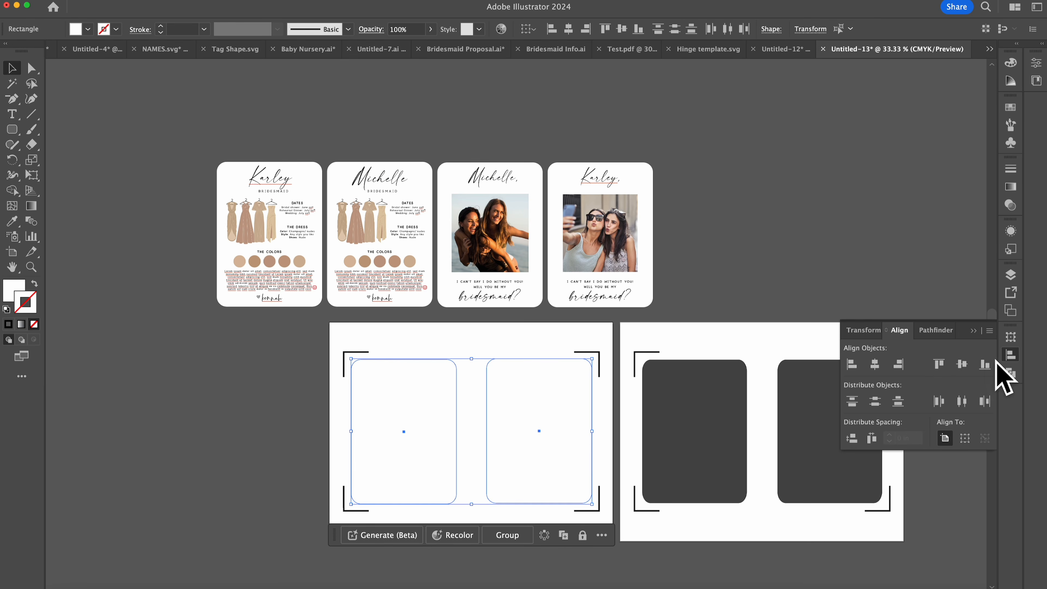
pyautogui.click(963, 367)
pyautogui.click(738, 290)
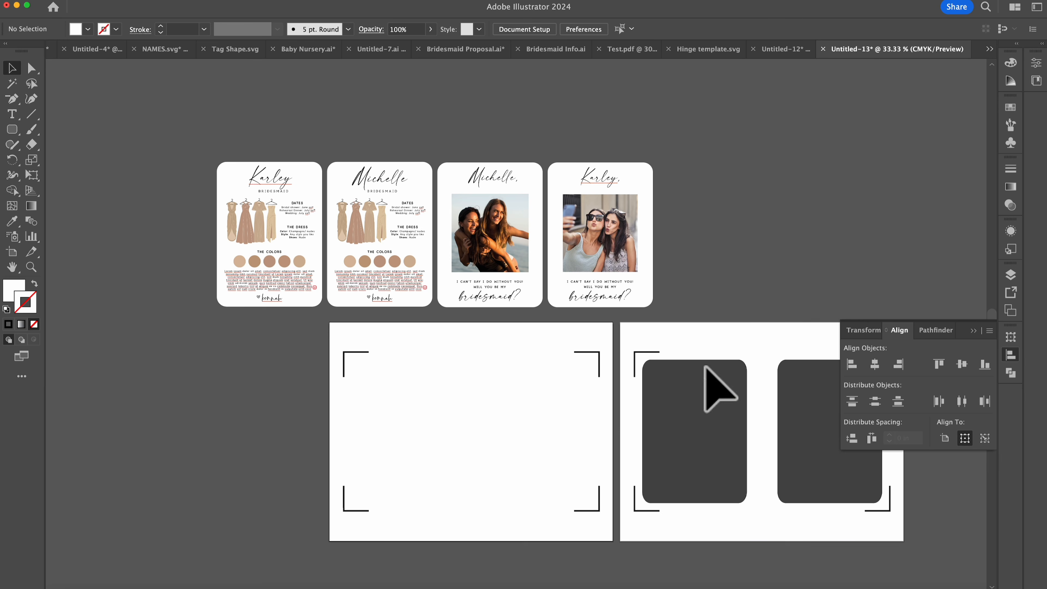
# Replace the second artboard's template with a copy of the first artboard's template and its two blank cards.
pyautogui.click(702, 373)
pyautogui.press('Delete')
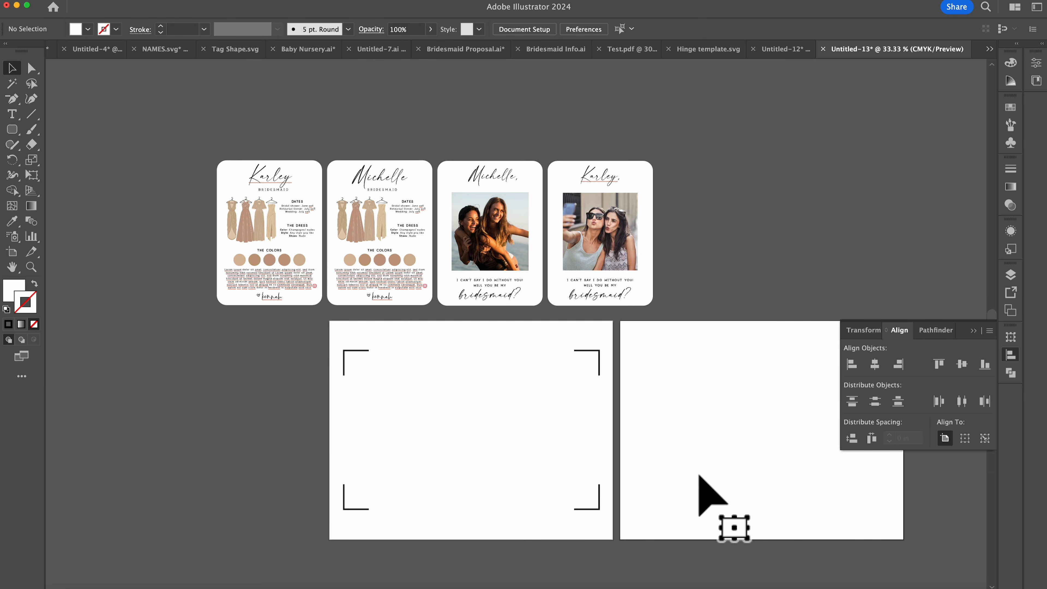
pyautogui.moveTo(300, 324); pyautogui.dragTo(665, 555)
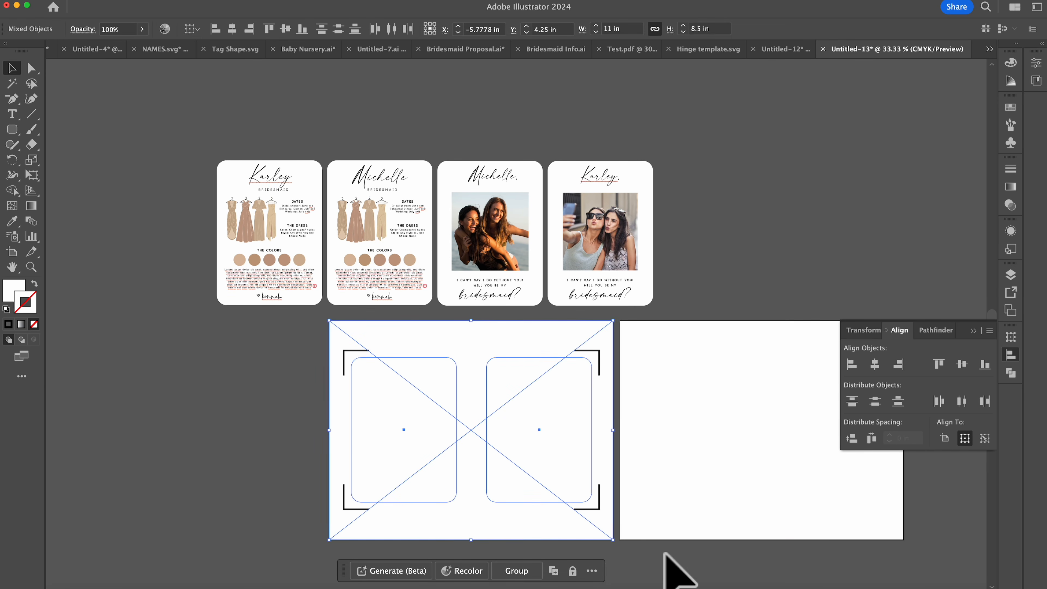
pyautogui.press('super+c')
pyautogui.press('super+v')
pyautogui.moveTo(527, 341); pyautogui.dragTo(739, 458)
pyautogui.moveTo(671, 460); pyautogui.dragTo(700, 447)
# Group the copied template with its blank cards and center it horizontally on the second artboard.
pyautogui.press('super+g')
pyautogui.click(872, 362)
pyautogui.click(913, 307)
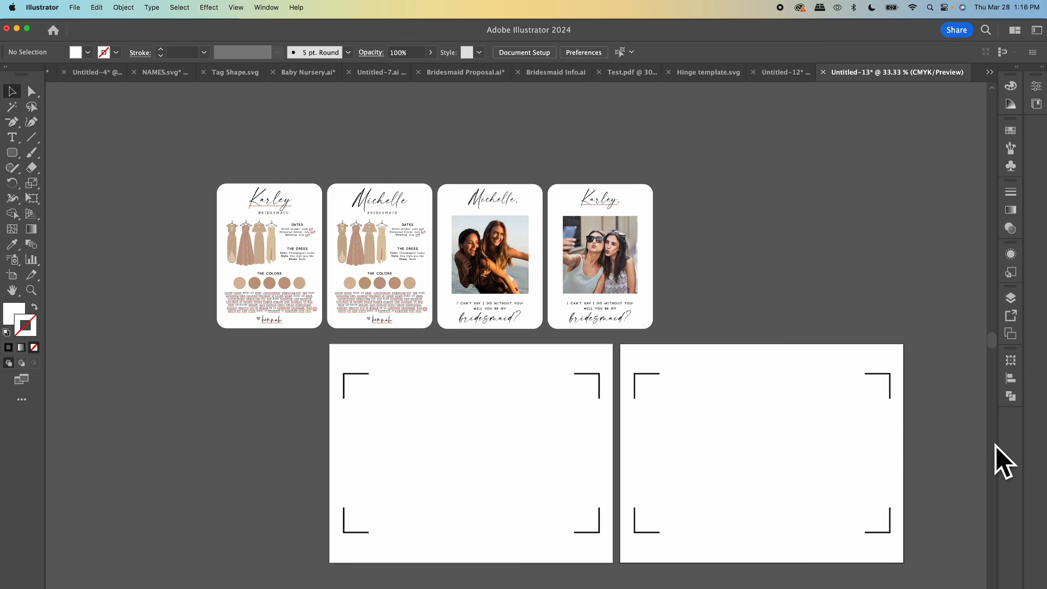
# Lock the Print Planner templates and blank rounded cards on both artboards in place.
pyautogui.moveTo(394, 461); pyautogui.dragTo(533, 463)
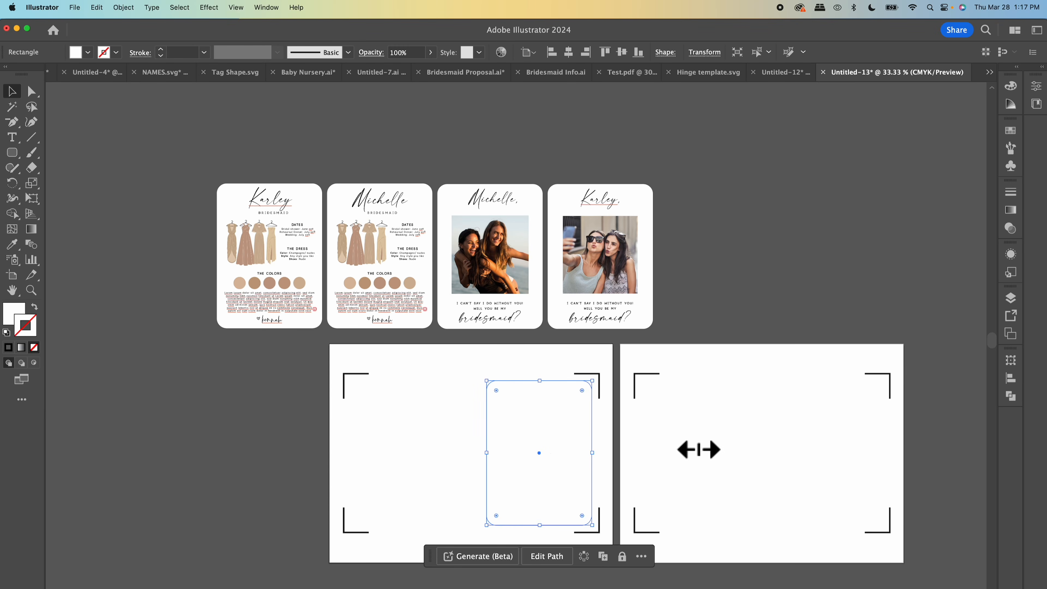
pyautogui.click(924, 542)
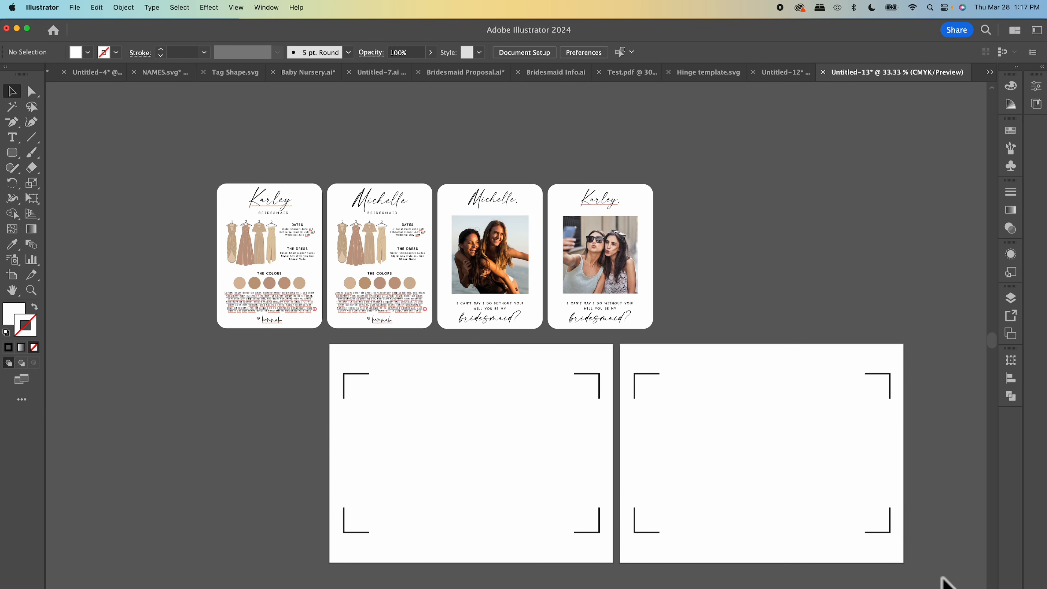
pyautogui.moveTo(891, 569); pyautogui.dragTo(282, 349)
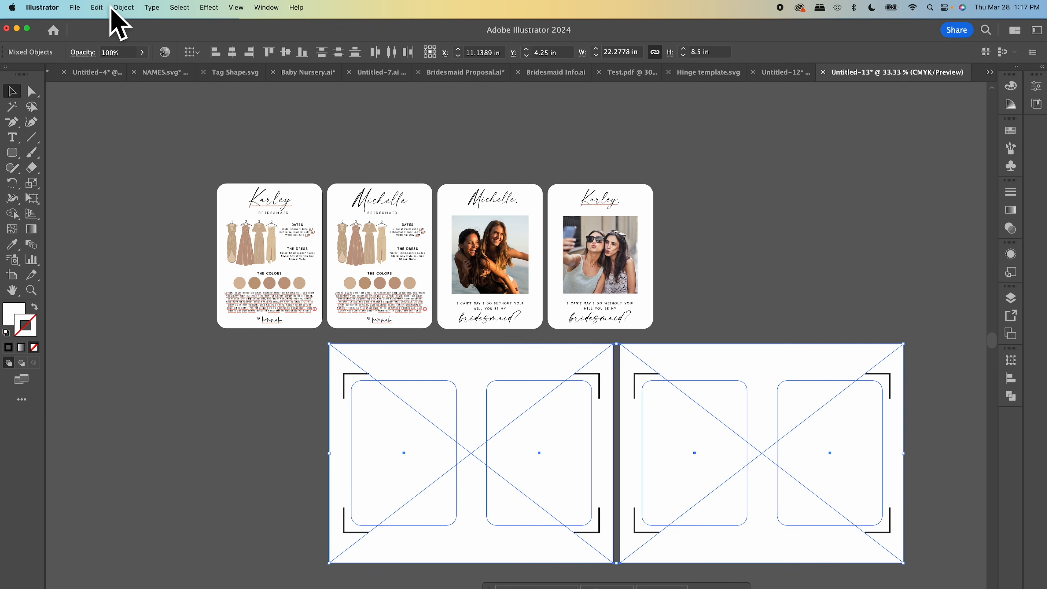
pyautogui.click(123, 7)
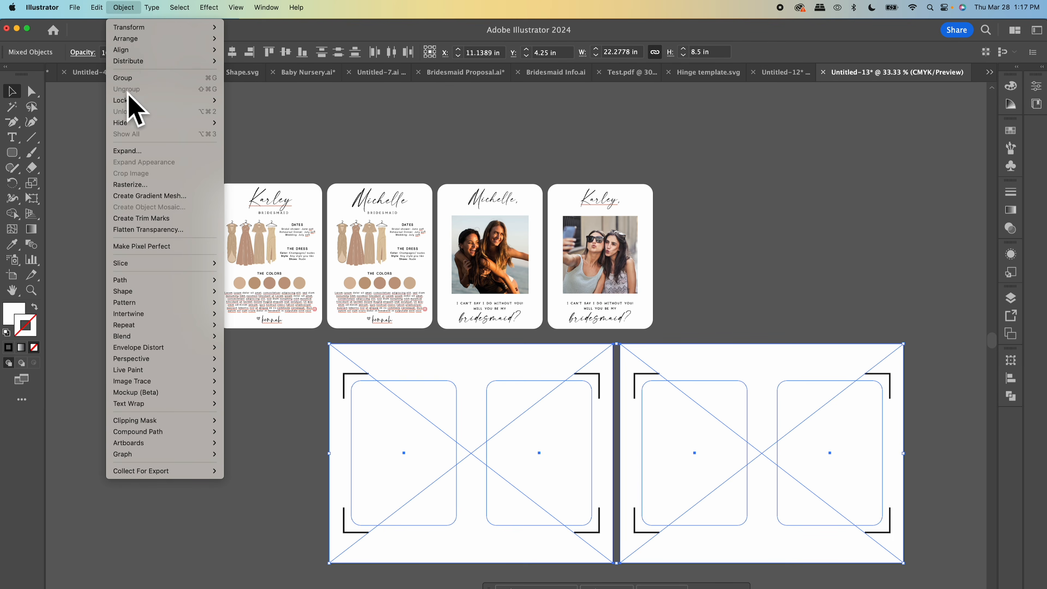
pyautogui.click(131, 100)
pyautogui.click(130, 8)
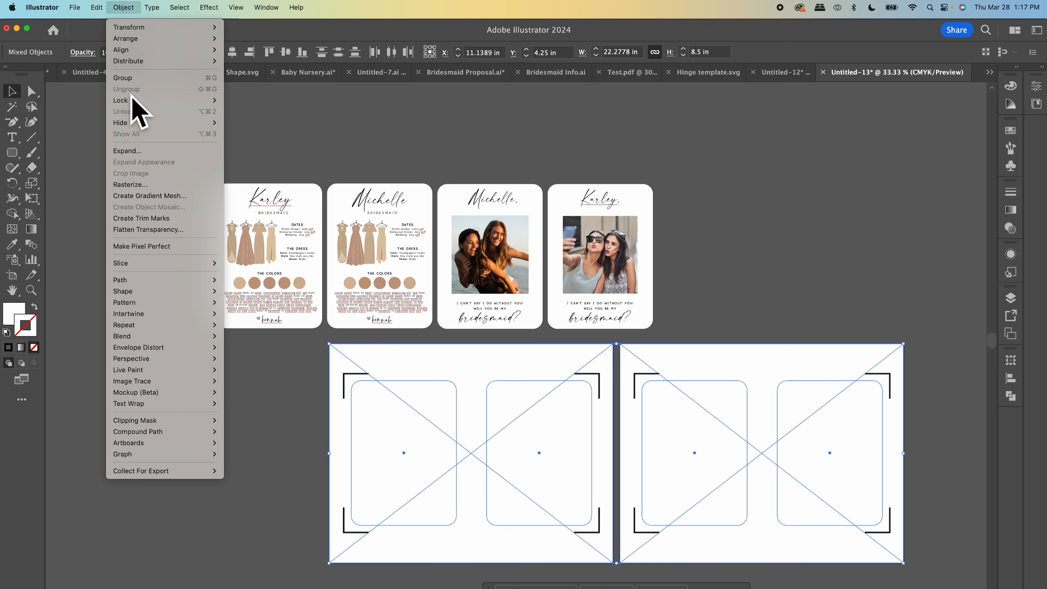
pyautogui.moveTo(134, 100)
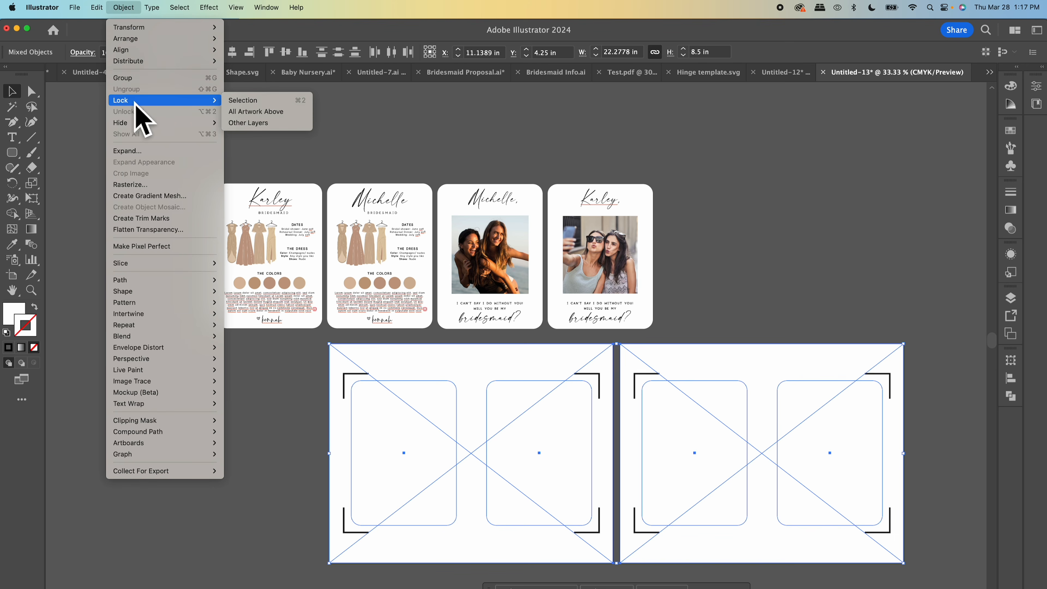
pyautogui.click(283, 103)
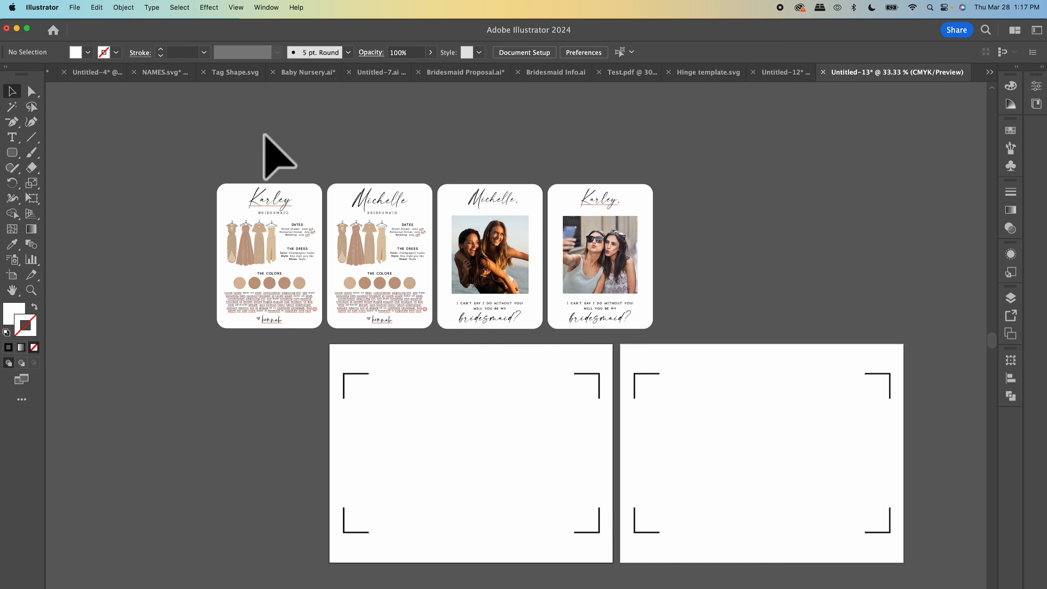
# Switch to Outline view and move the two bridesmaid info cards onto the blank card outlines of the first artboard.
pyautogui.click(235, 8)
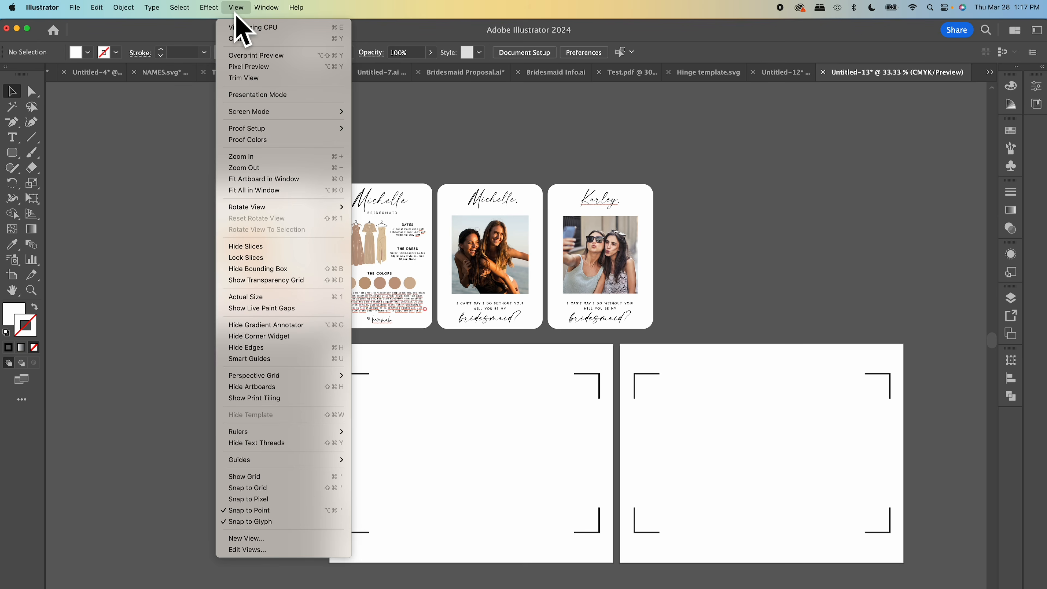
pyautogui.click(243, 39)
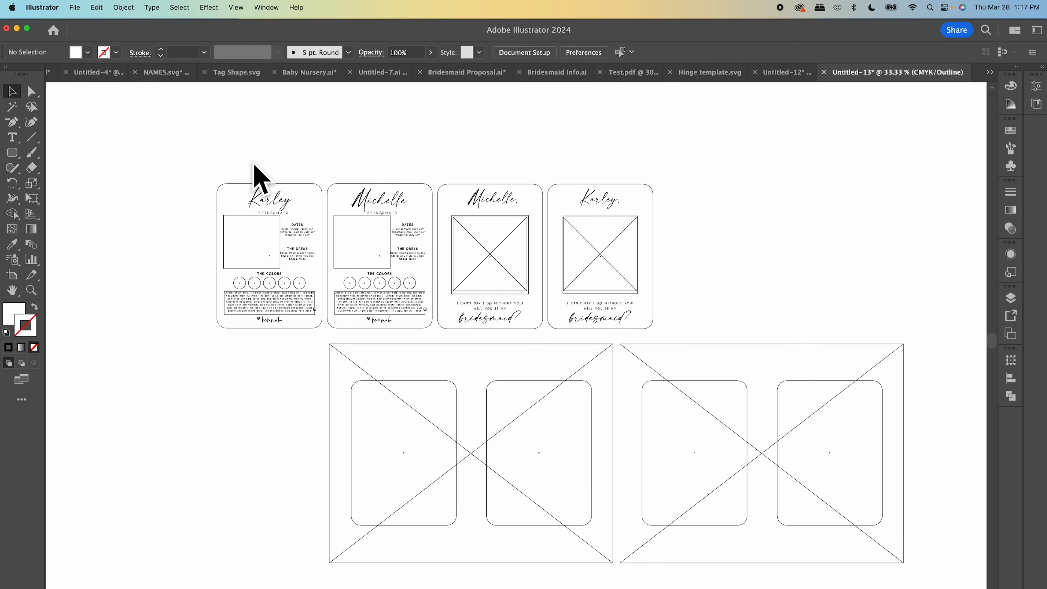
pyautogui.click(272, 219)
pyautogui.moveTo(276, 227); pyautogui.dragTo(409, 402)
pyautogui.click(374, 222)
pyautogui.click(362, 199)
pyautogui.moveTo(362, 199); pyautogui.dragTo(520, 391)
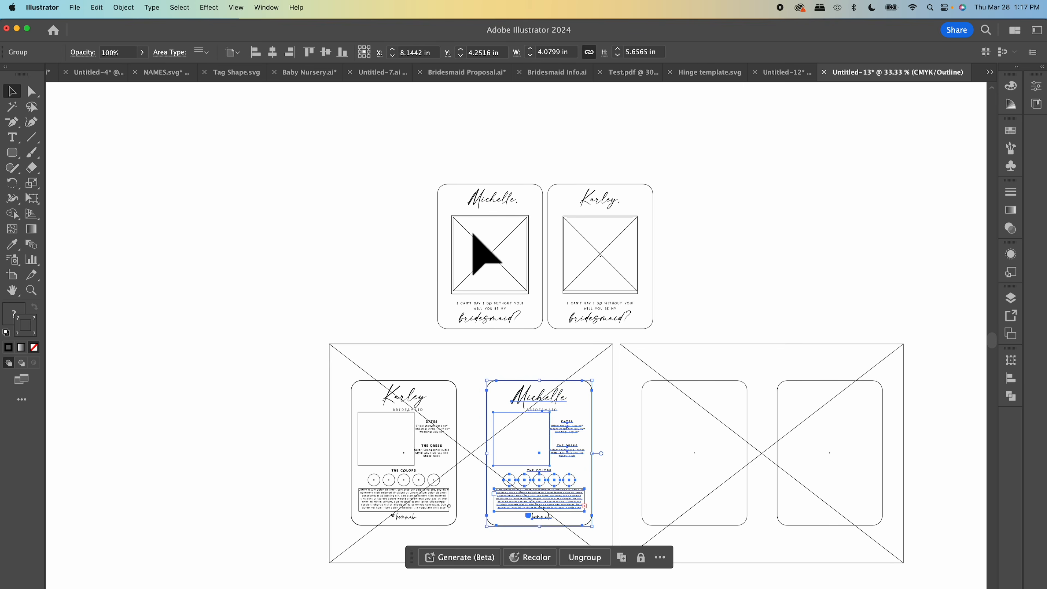
# Move the two photo proposal cards onto the blank card outlines of the second artboard, each mirroring its matching info card.
pyautogui.click(475, 210)
pyautogui.click(476, 210)
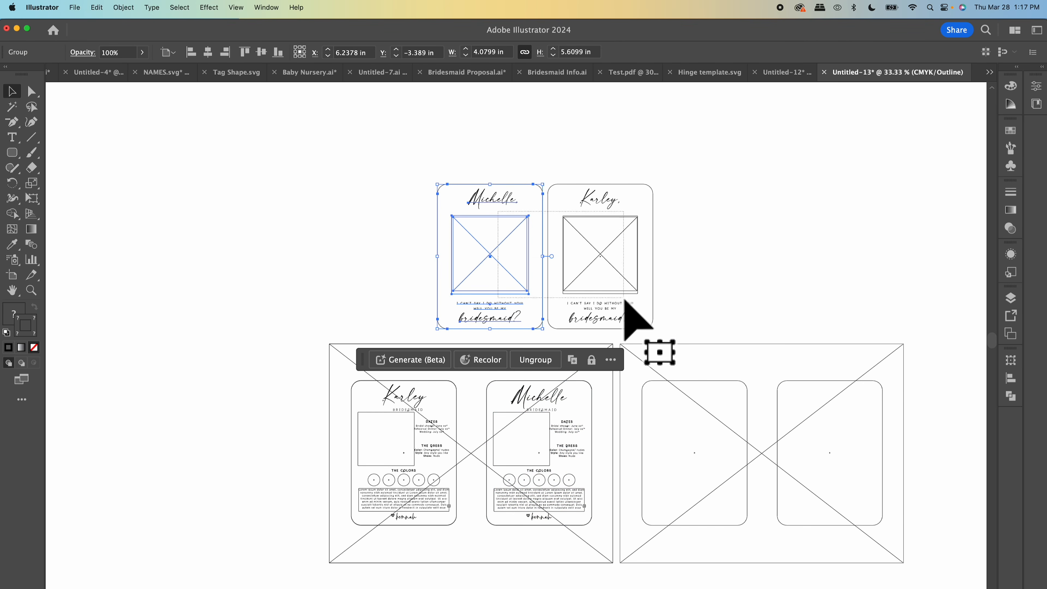
pyautogui.keyDown('shift'); pyautogui.click(650, 316); pyautogui.keyUp('shift')
pyautogui.click(512, 210)
pyautogui.moveTo(483, 219); pyautogui.dragTo(686, 398)
pyautogui.moveTo(590, 205); pyautogui.dragTo(819, 399)
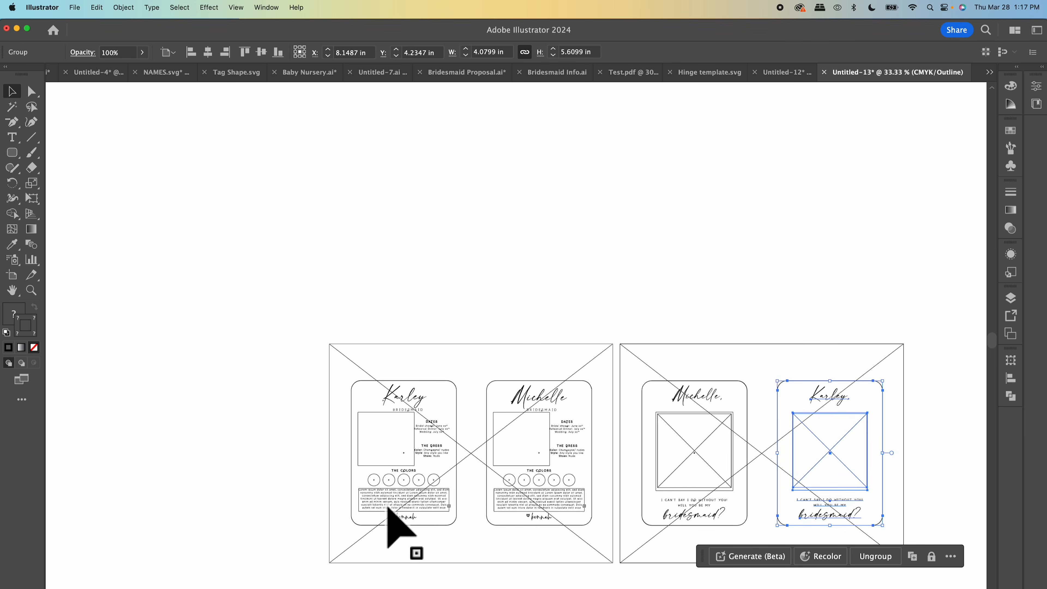
# Fine-tune the cards' positions so their edges match the blank card outlines beneath them.
pyautogui.hscroll(4, 743, 375)
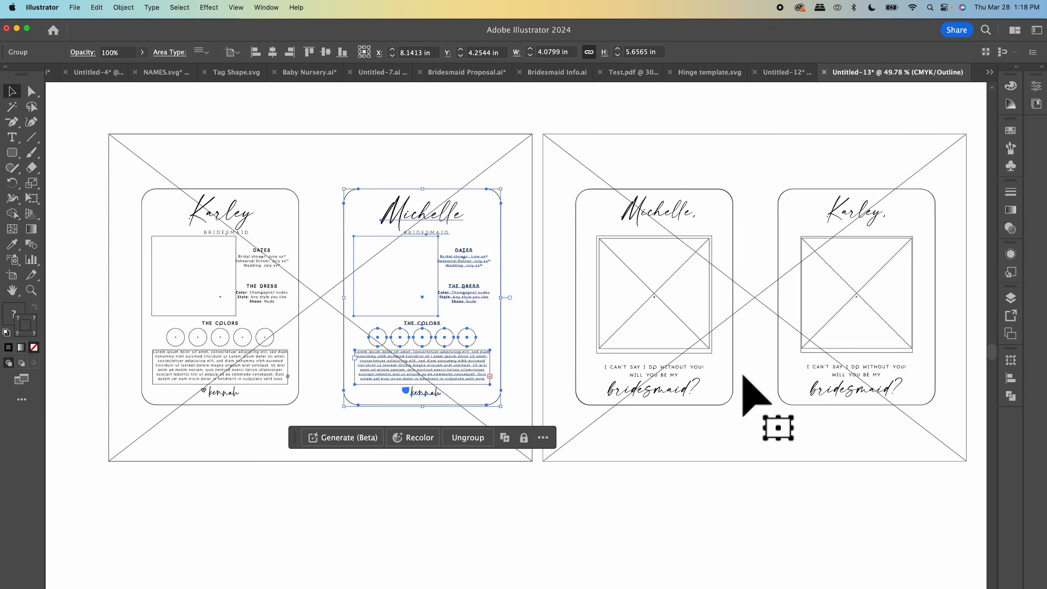
pyautogui.scroll(5, 667, 199)
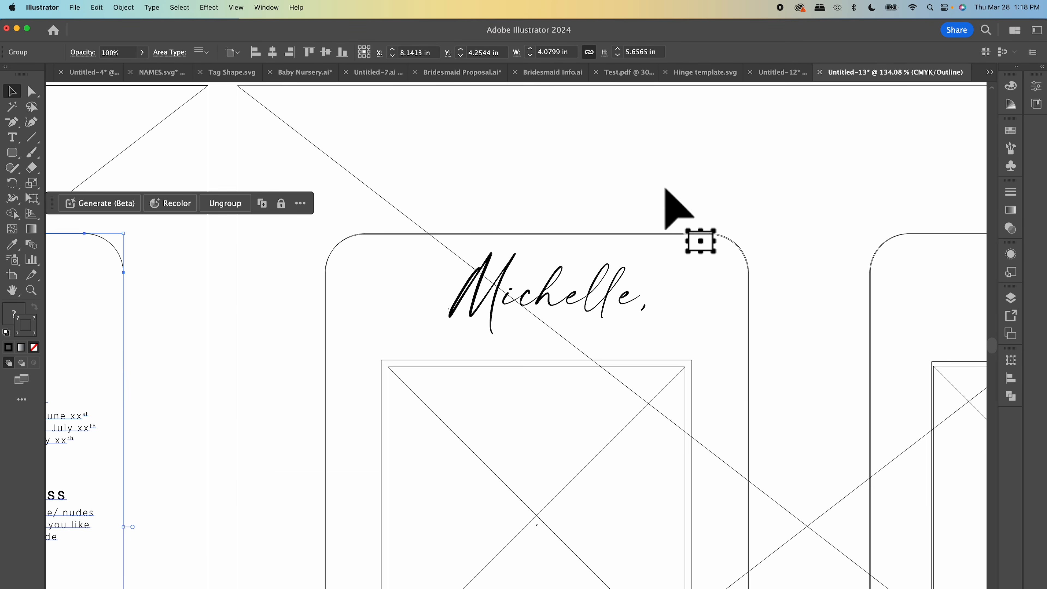
pyautogui.click(545, 291)
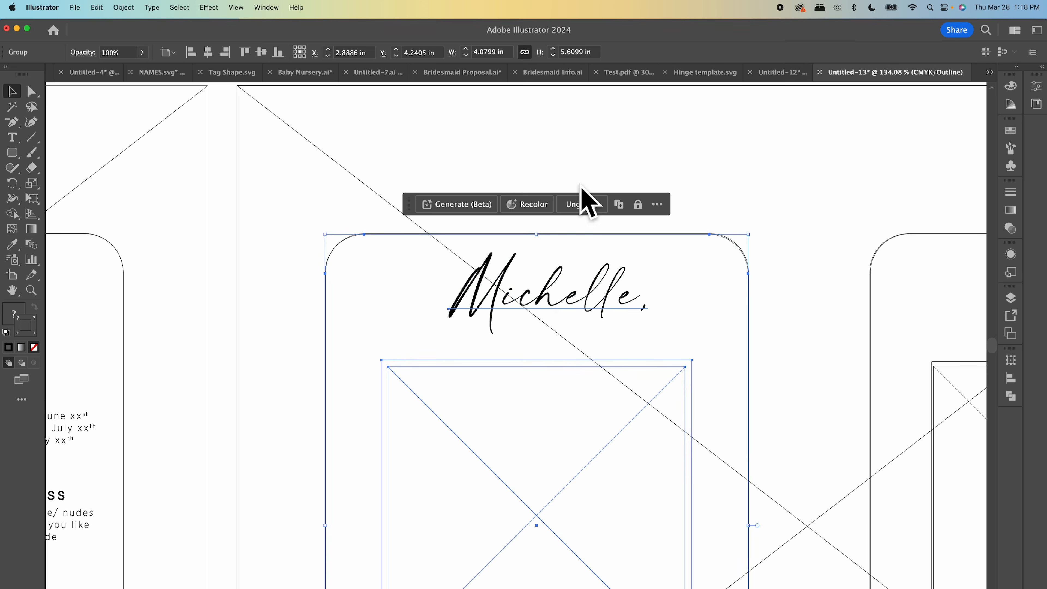
pyautogui.click(565, 221)
pyautogui.click(542, 297)
pyautogui.click(544, 296)
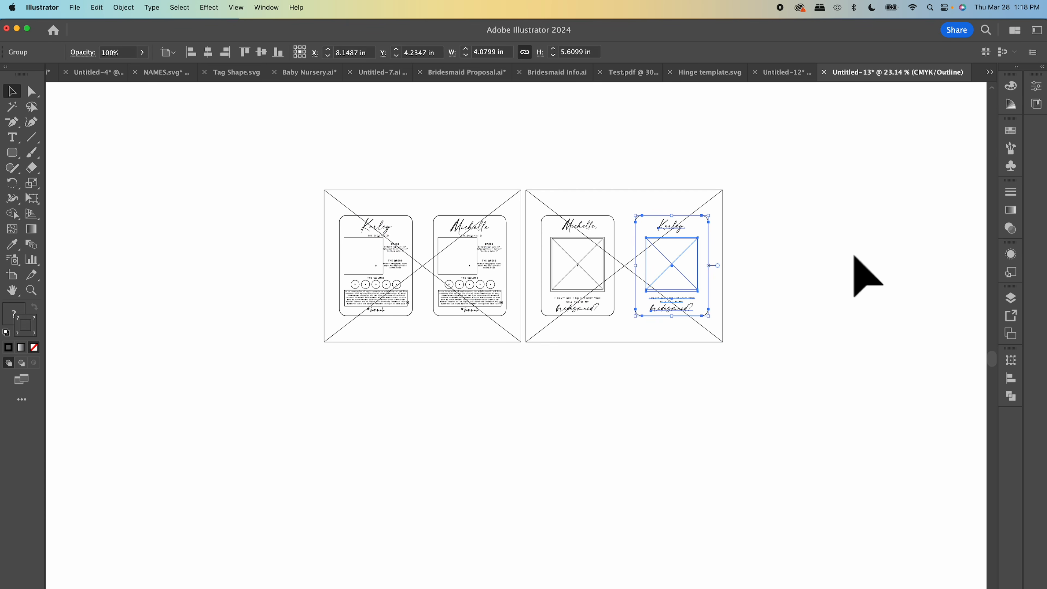
# Align the vertical centers of all four cards across both artboards.
pyautogui.click(854, 256)
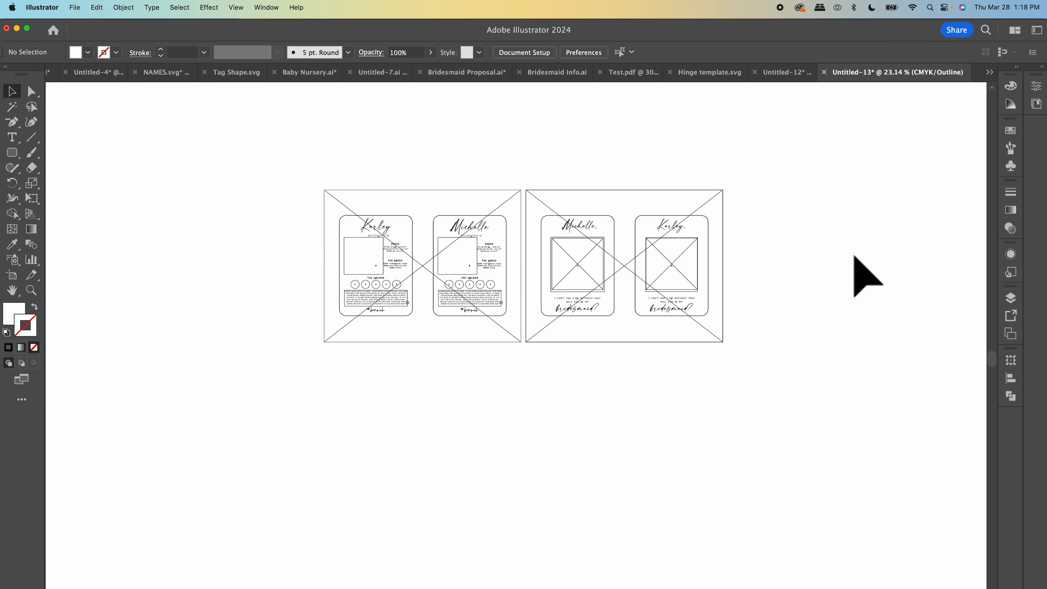
pyautogui.moveTo(790, 260); pyautogui.dragTo(346, 234)
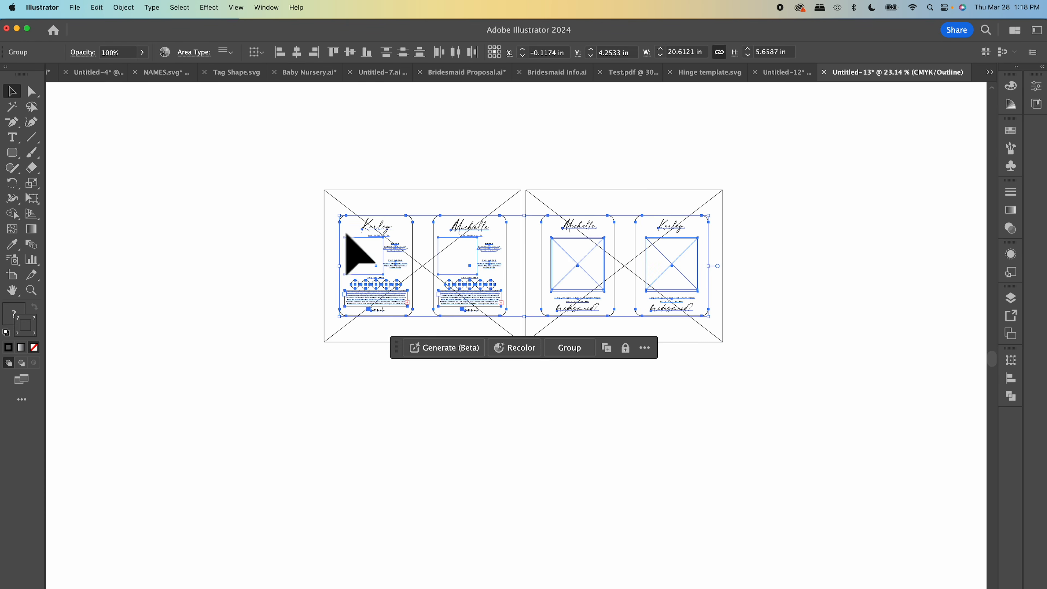
pyautogui.click(1012, 379)
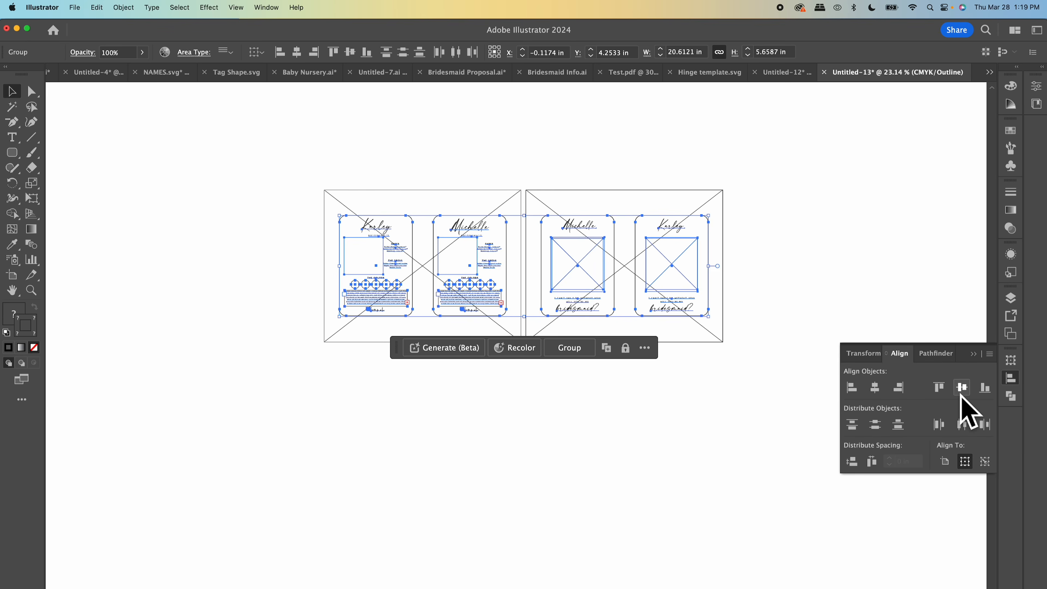
pyautogui.click(874, 256)
pyautogui.scroll(-2, 873, 258)
pyautogui.hscroll(5, 873, 257)
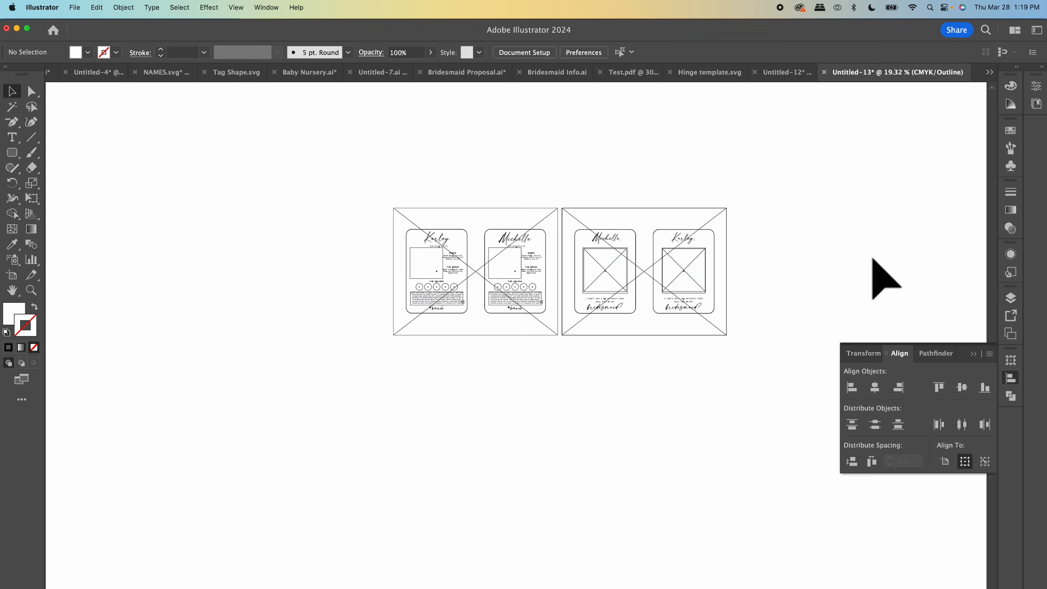
# Return to Preview mode and bring all four card groups to the front of the templates.
pyautogui.scroll(5, 416, 370)
pyautogui.scroll(2, 416, 371)
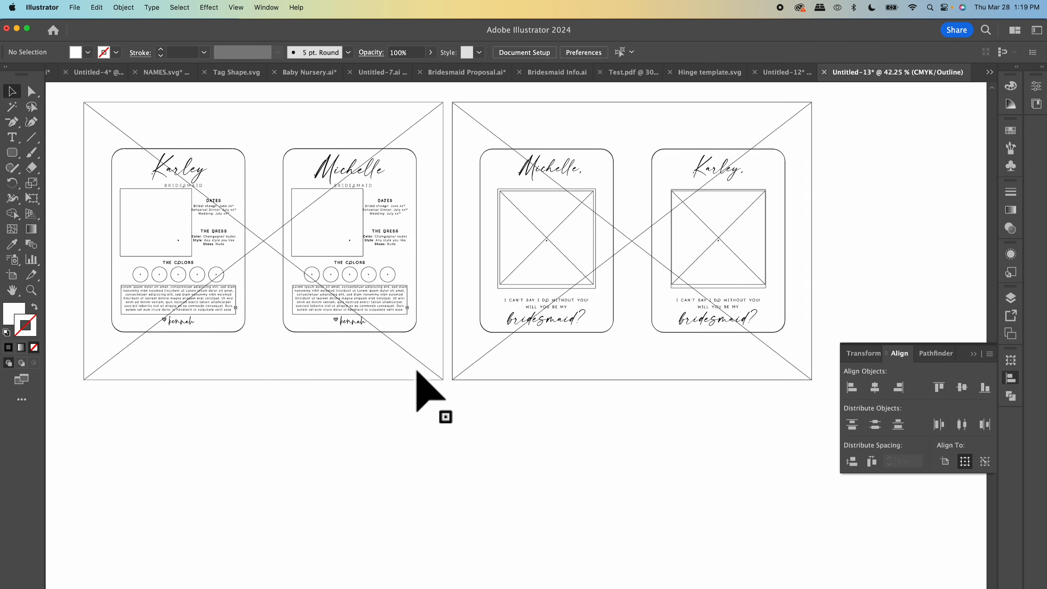
pyautogui.press('super+y')
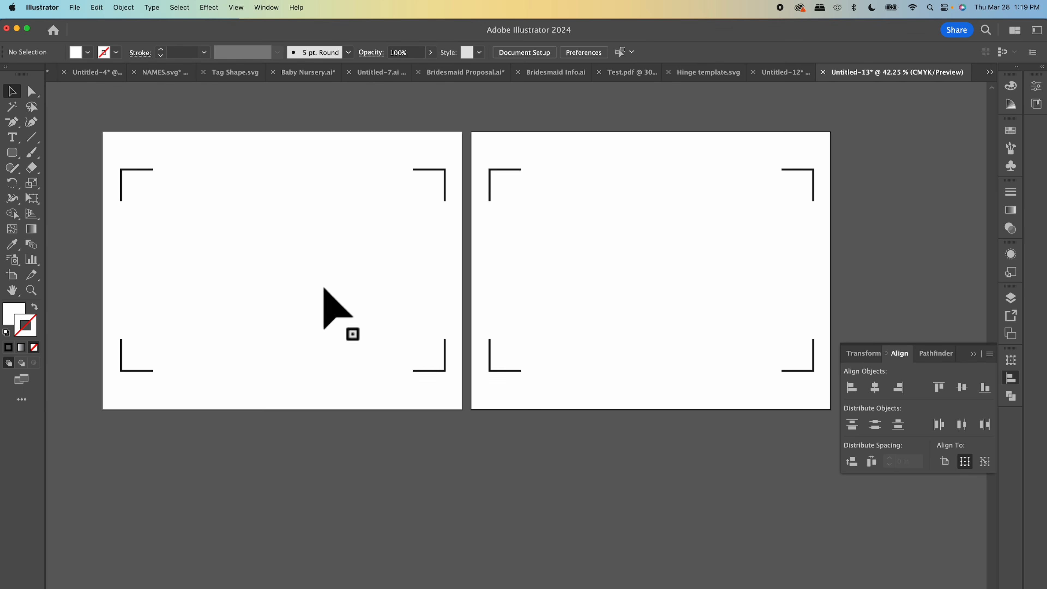
pyautogui.click(323, 304)
pyautogui.click(199, 223)
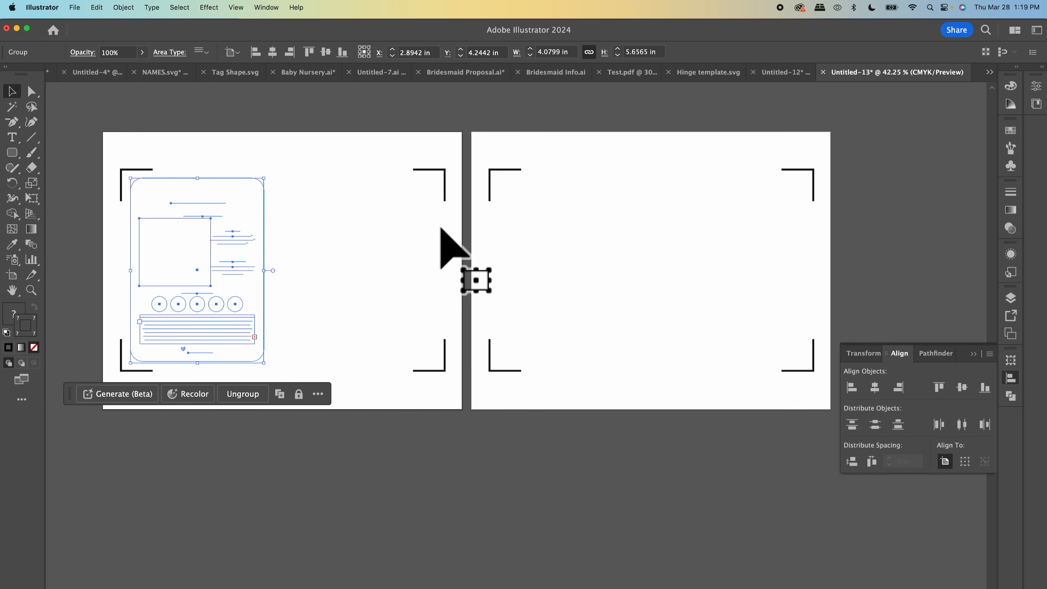
pyautogui.keyDown('shift'); pyautogui.click(377, 243); pyautogui.keyUp('shift')
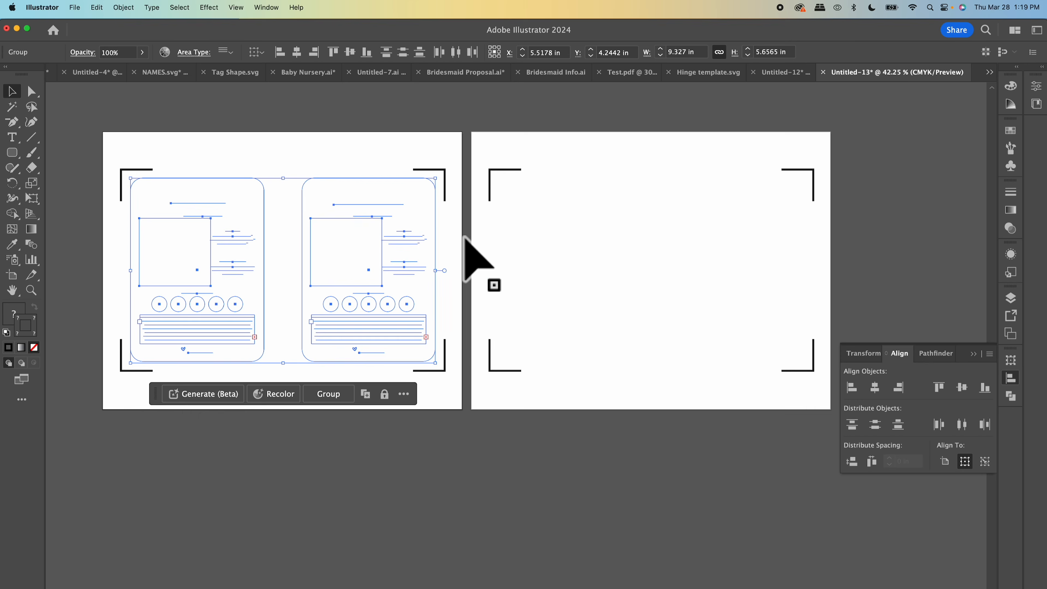
pyautogui.keyDown('shift'); pyautogui.click(533, 243); pyautogui.keyUp('shift')
pyautogui.keyDown('shift'); pyautogui.click(727, 274); pyautogui.keyUp('shift')
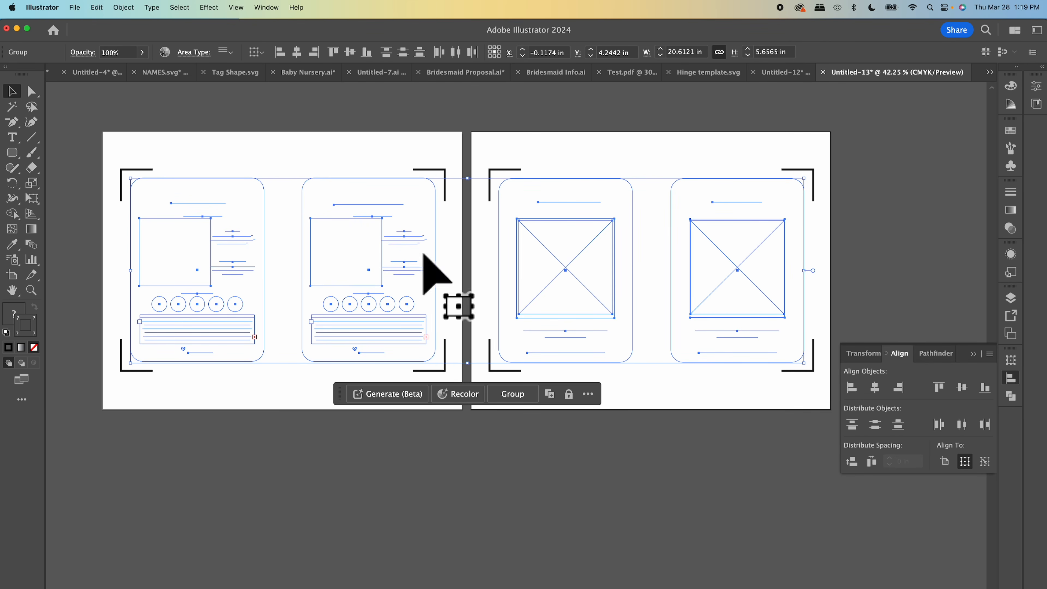
pyautogui.rightClick(561, 279)
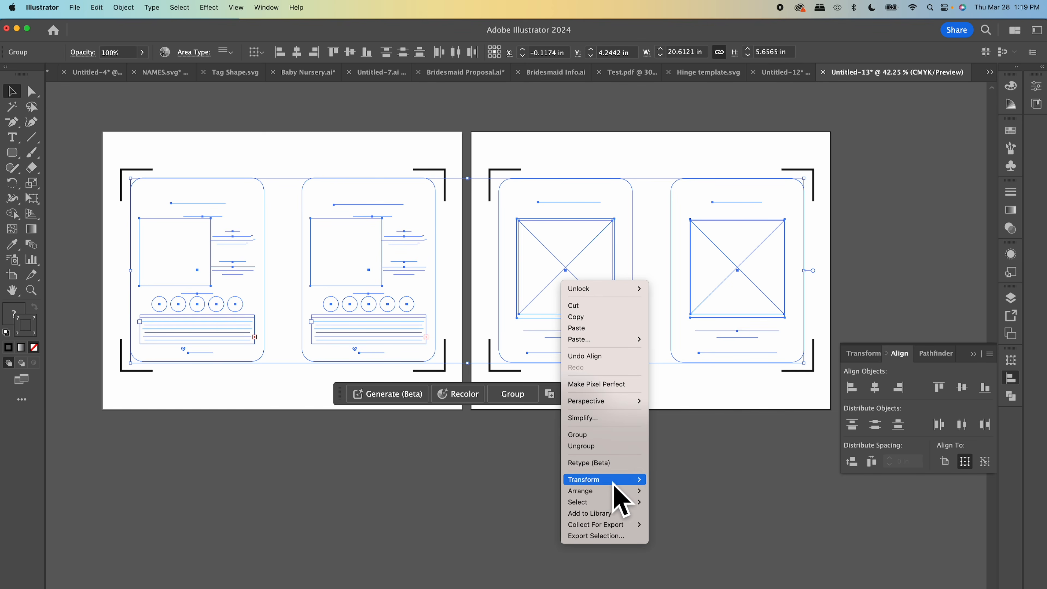
pyautogui.moveTo(614, 491)
pyautogui.click(688, 491)
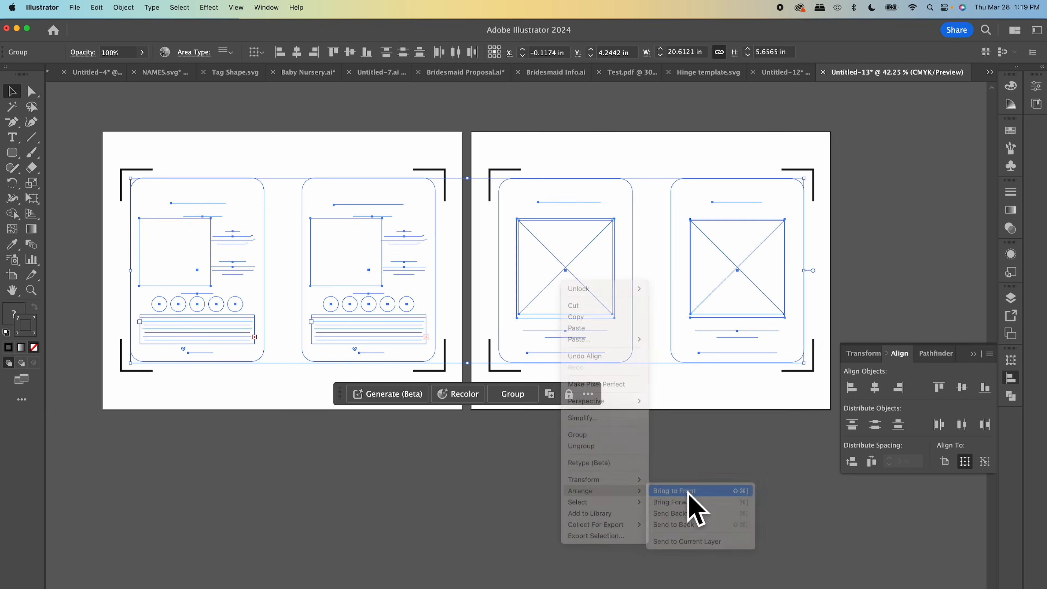
pyautogui.click(686, 489)
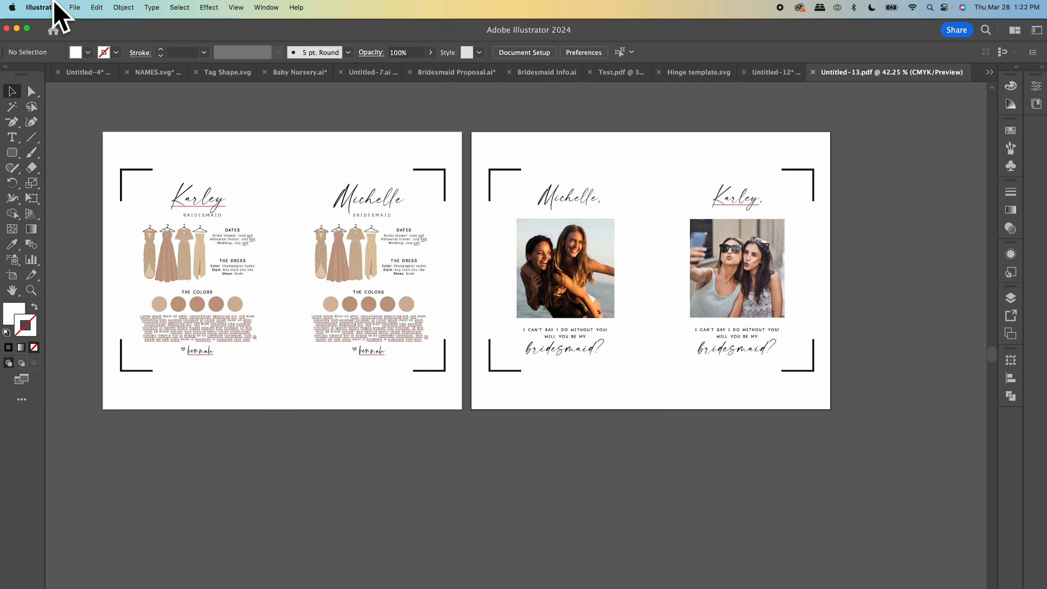
# Save all artboards to the Desktop as Untitled-13.pdf with the Illustrator Default preset, replacing the existing file.
pyautogui.click(74, 8)
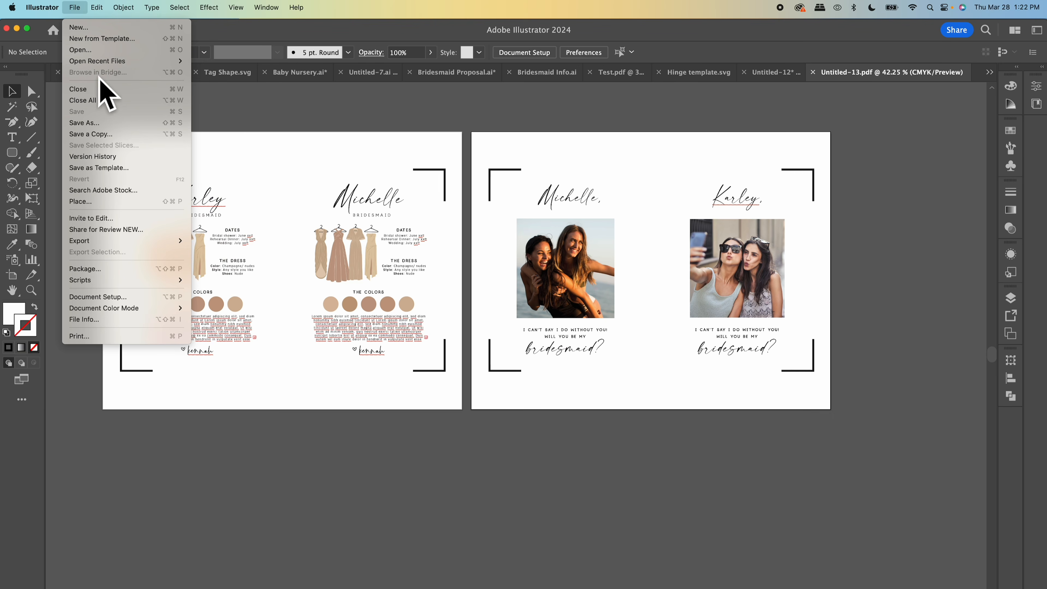
pyautogui.click(95, 123)
pyautogui.click(631, 456)
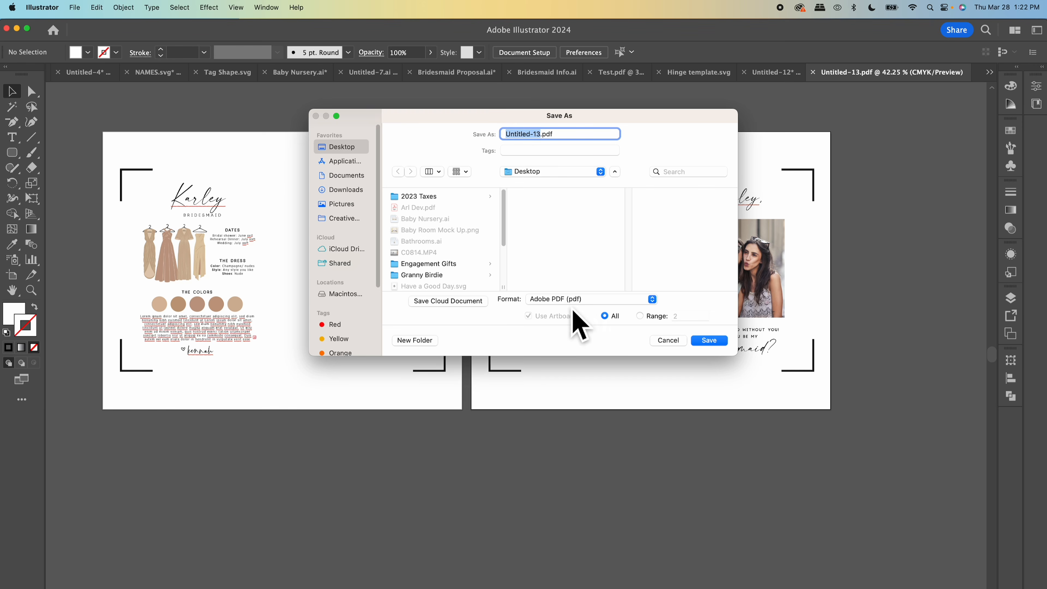
pyautogui.click(710, 341)
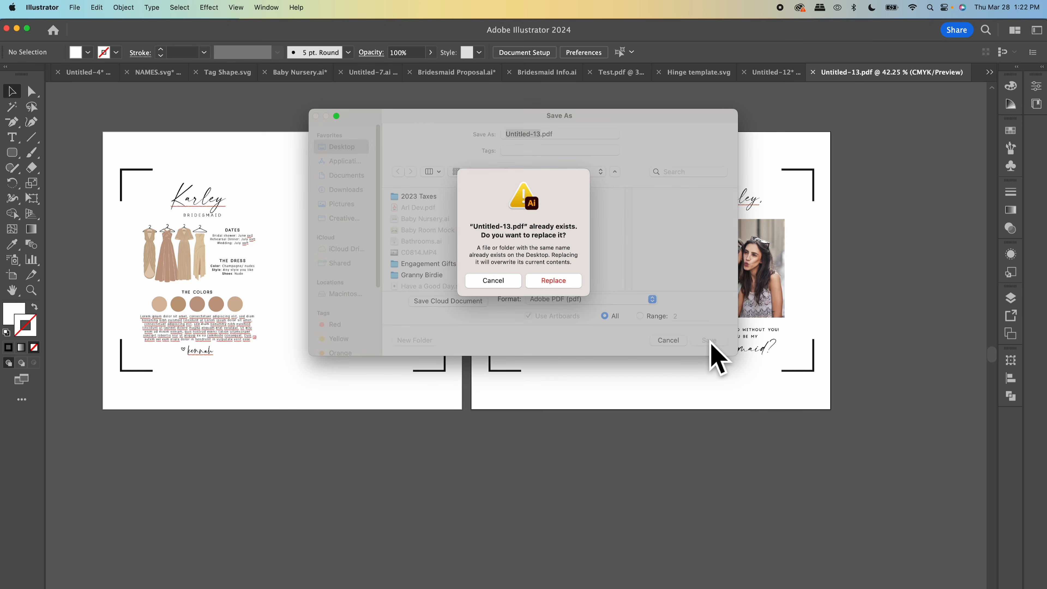
pyautogui.click(563, 286)
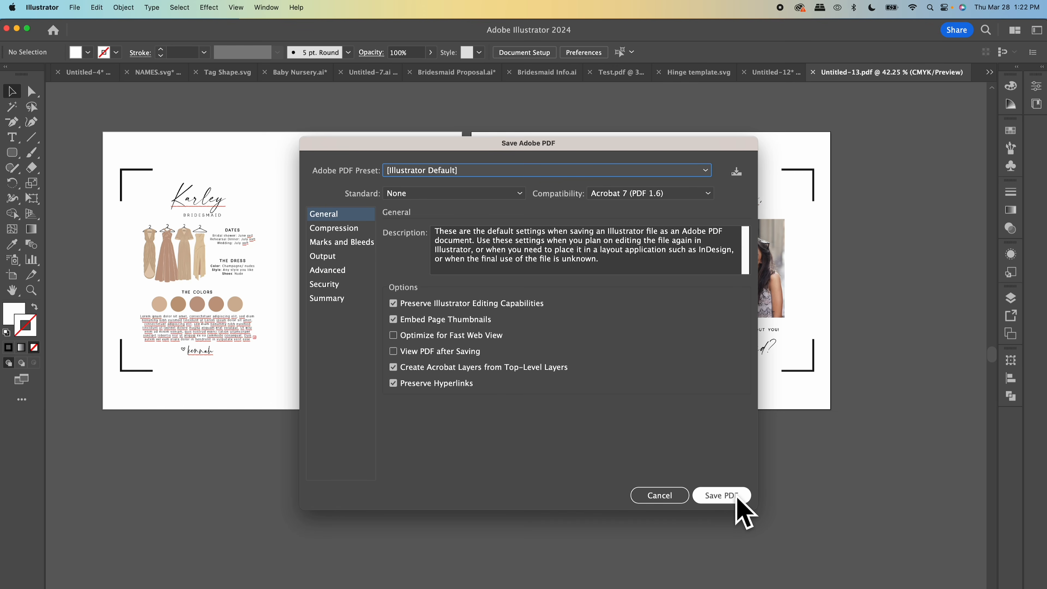
pyautogui.click(738, 497)
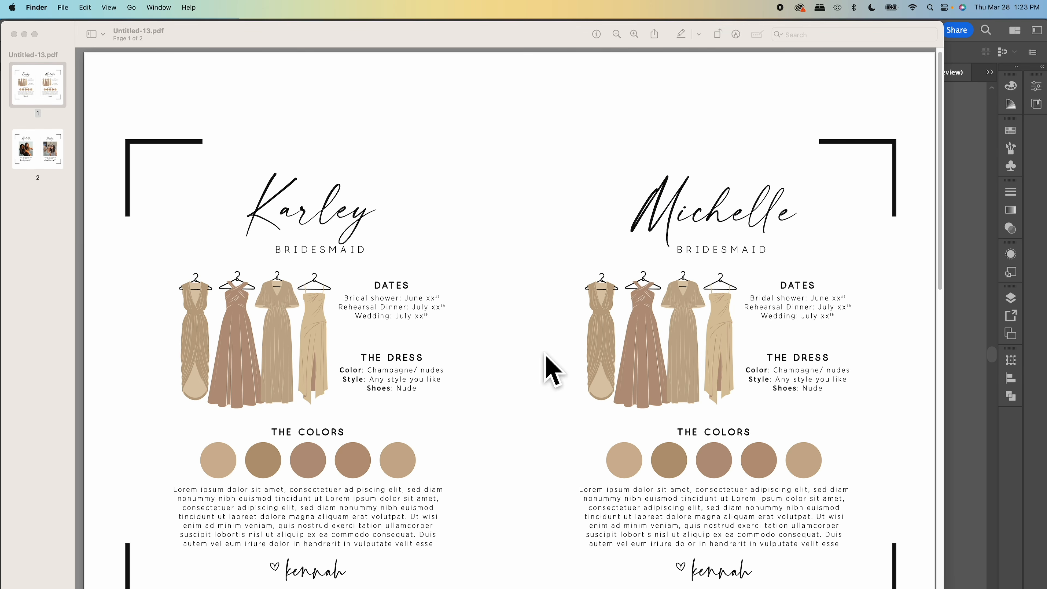
# Examine both pages of the saved Untitled-13.pdf for the card and registration mark layout.
pyautogui.scroll(-5, 468, 269)
pyautogui.scroll(4, 458, 288)
pyautogui.scroll(-10, 729, 276)
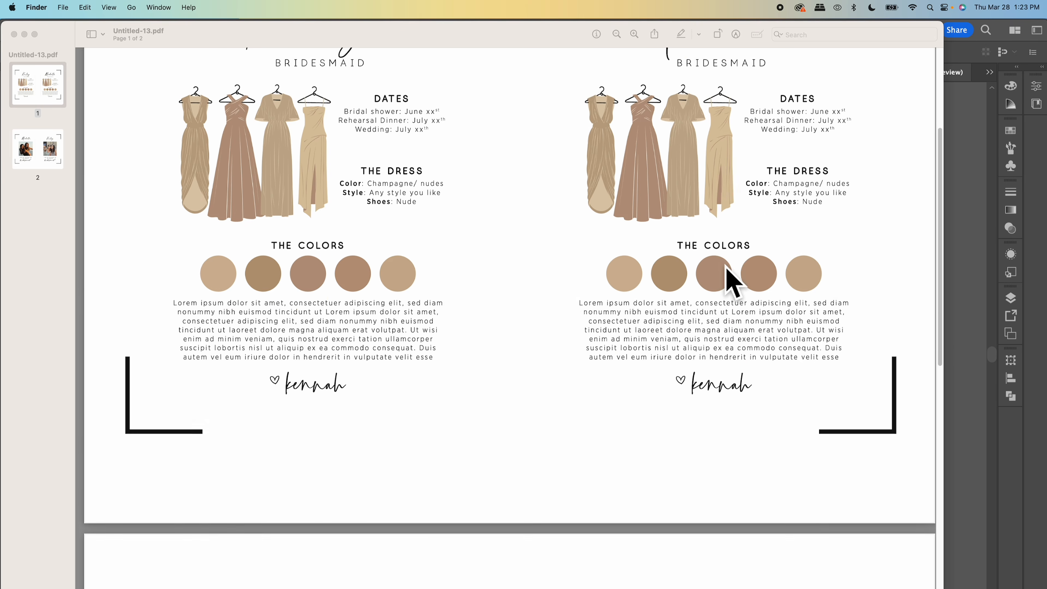
pyautogui.scroll(-3, 710, 281)
pyautogui.scroll(8, 690, 300)
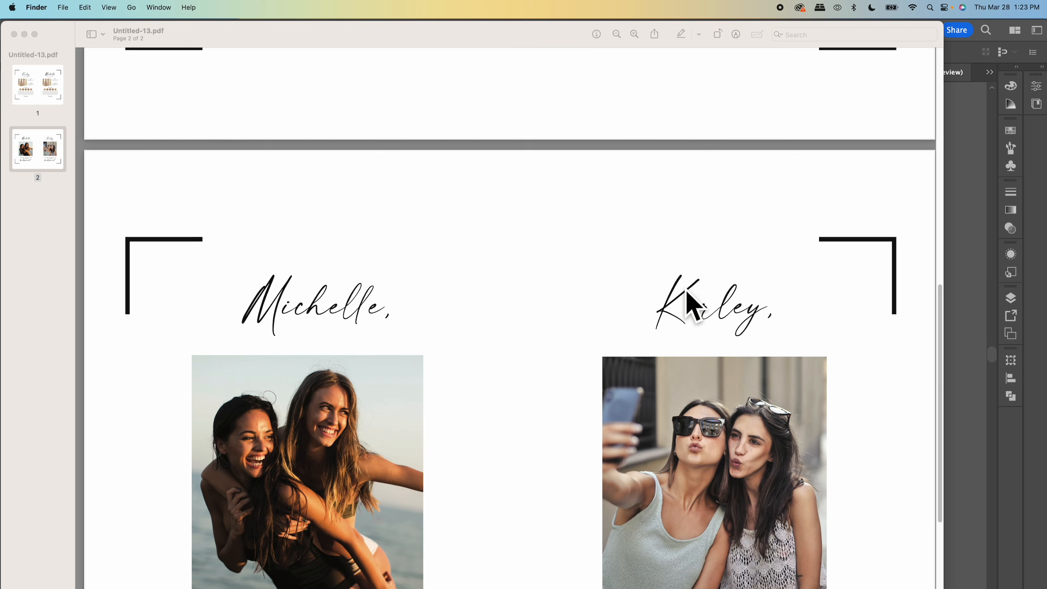
# Compare the names and card positions on the front and back pages of Untitled-13.pdf.
pyautogui.scroll(5, 690, 303)
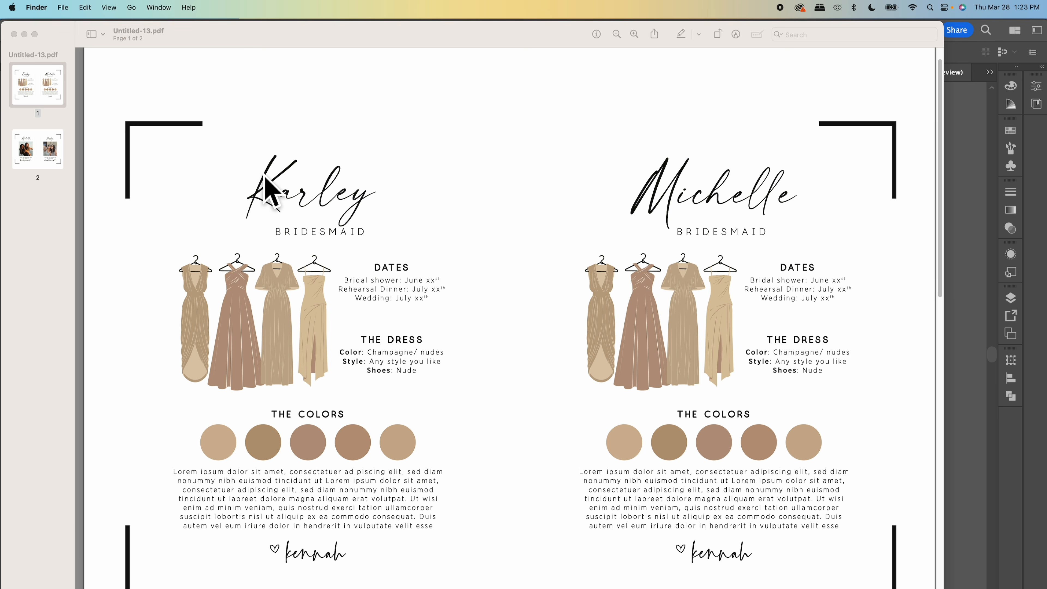
pyautogui.scroll(-12, 299, 292)
pyautogui.scroll(14, 823, 253)
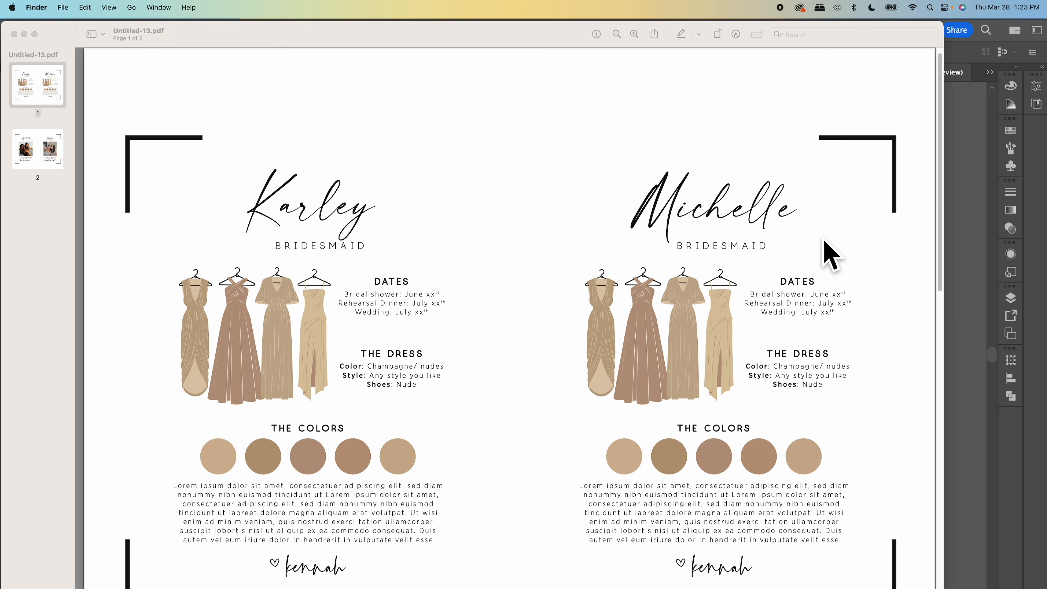
pyautogui.scroll(-6, 751, 297)
pyautogui.scroll(-5, 750, 474)
pyautogui.scroll(10, 720, 450)
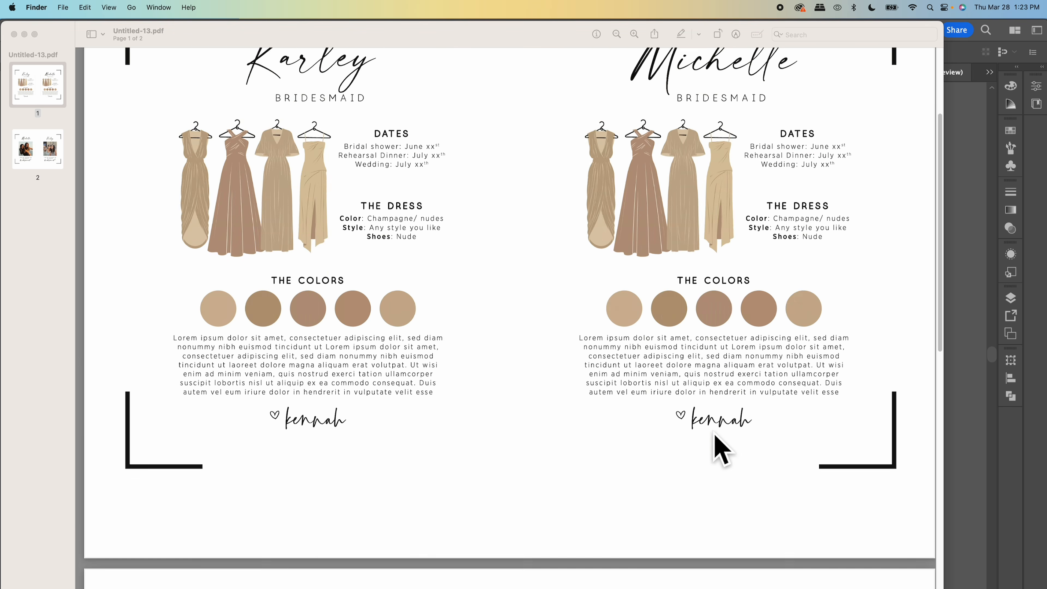
# Open the print dialog for Untitled-13.pdf and review the page range, paper size, orientation and scale.
pyautogui.click(59, 9)
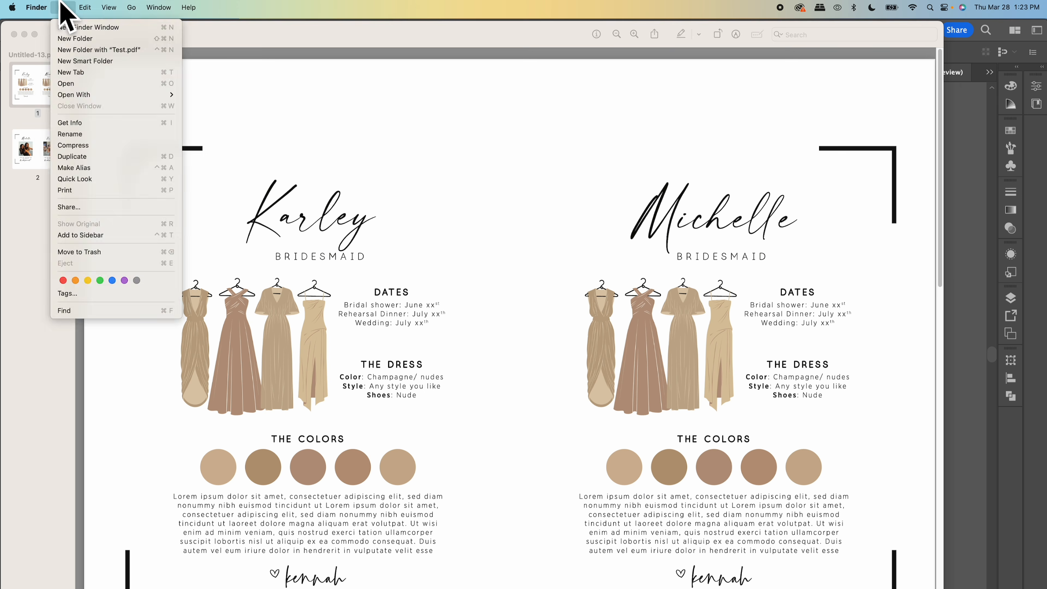
pyautogui.click(297, 129)
pyautogui.click(68, 7)
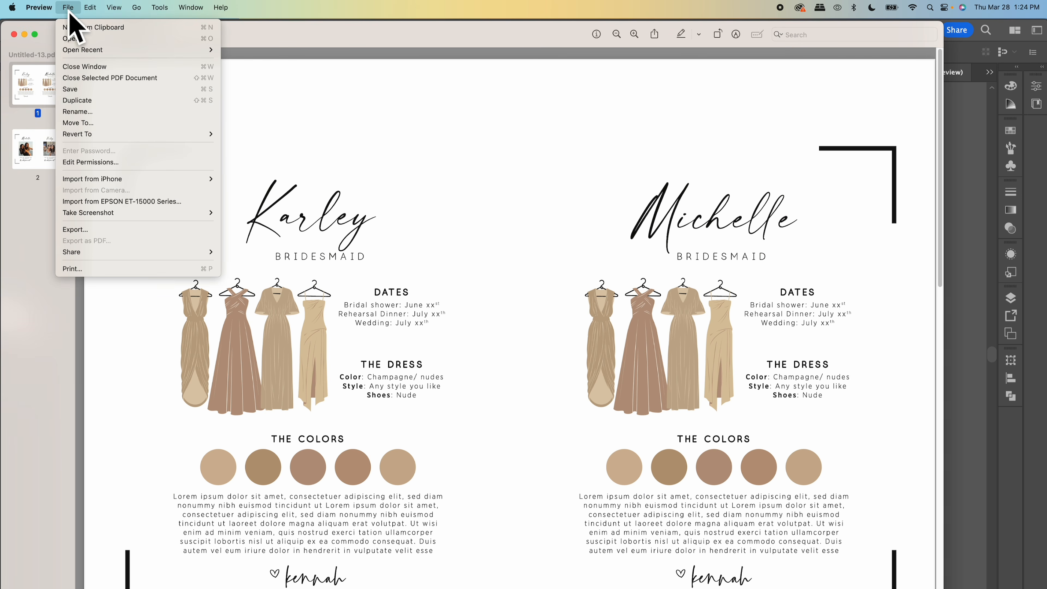
pyautogui.click(94, 268)
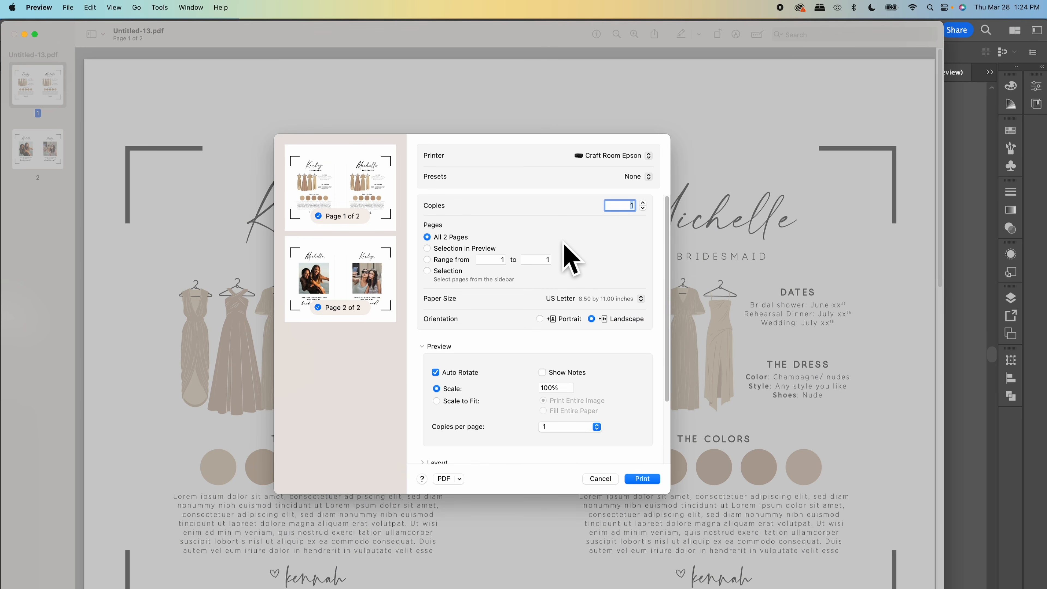
pyautogui.scroll(-2, 495, 330)
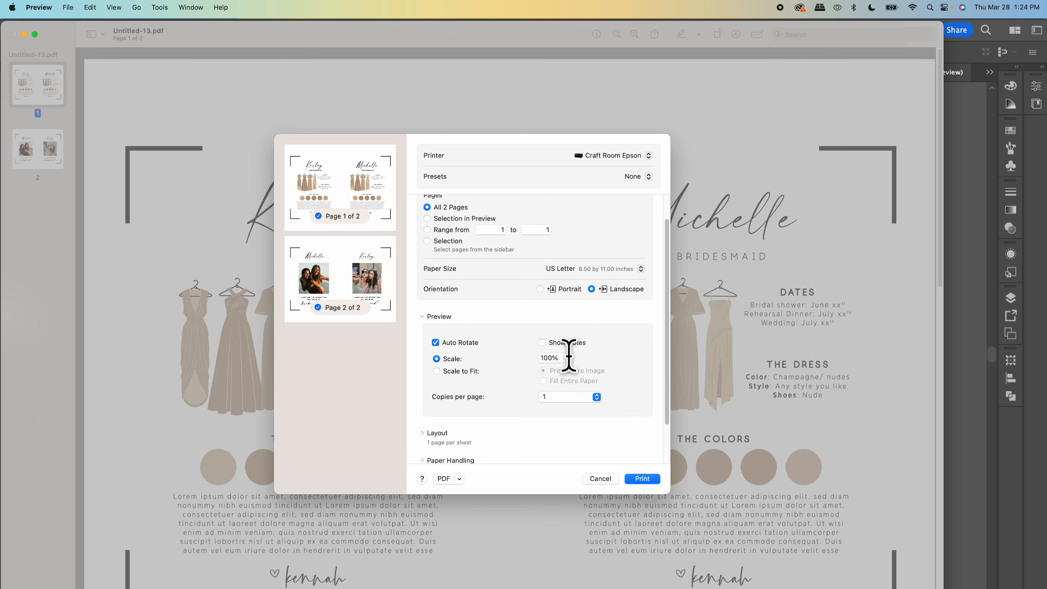
pyautogui.scroll(-1, 580, 359)
pyautogui.scroll(-1, 533, 416)
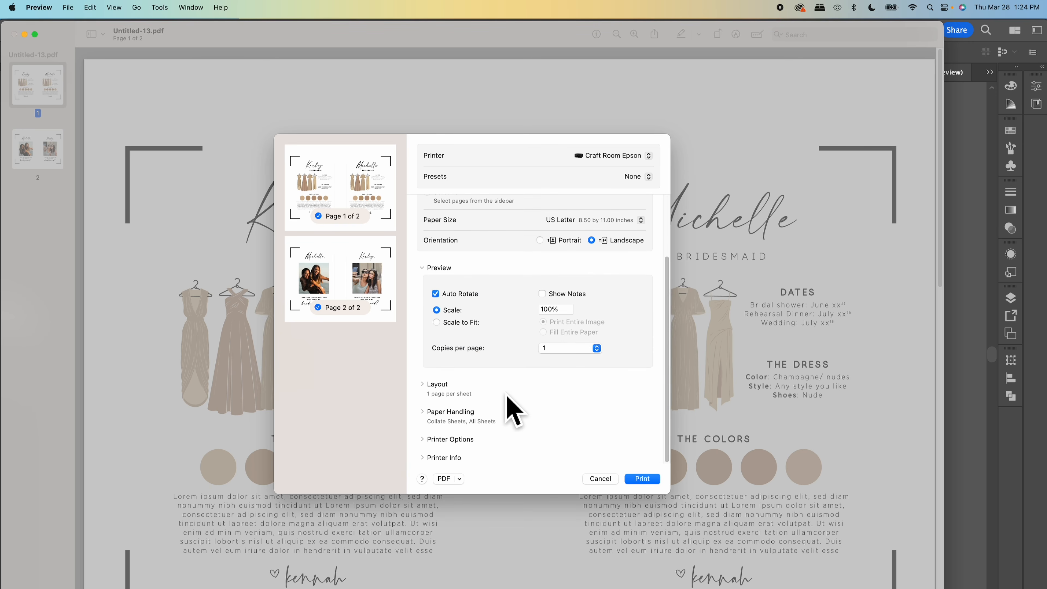
# In the printer's Print Settings, set the paper source to Paper Tray and choose a different print quality.
pyautogui.click(423, 441)
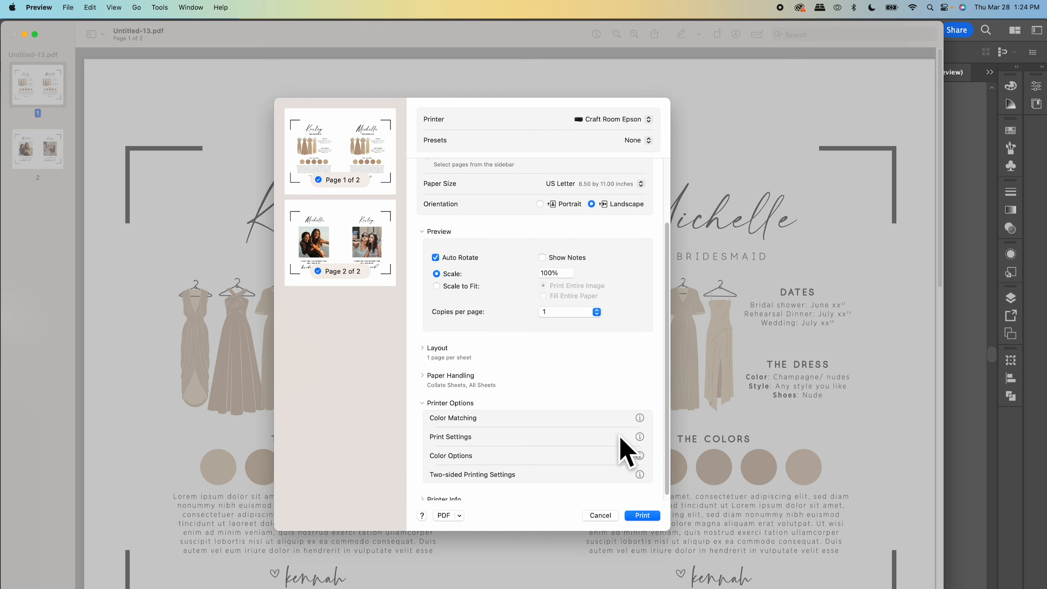
pyautogui.click(640, 437)
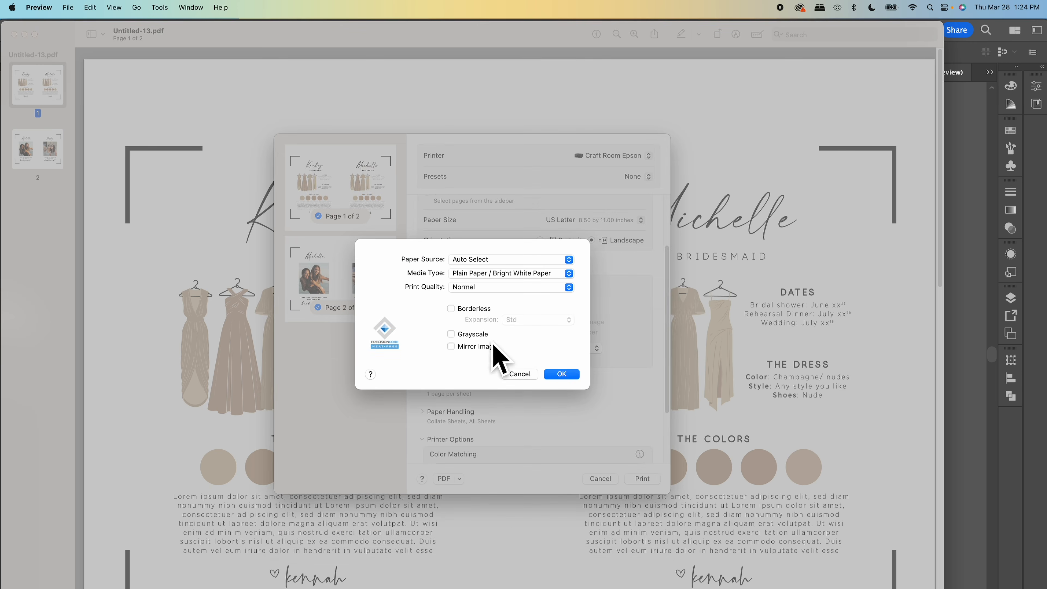
pyautogui.click(475, 263)
pyautogui.click(478, 273)
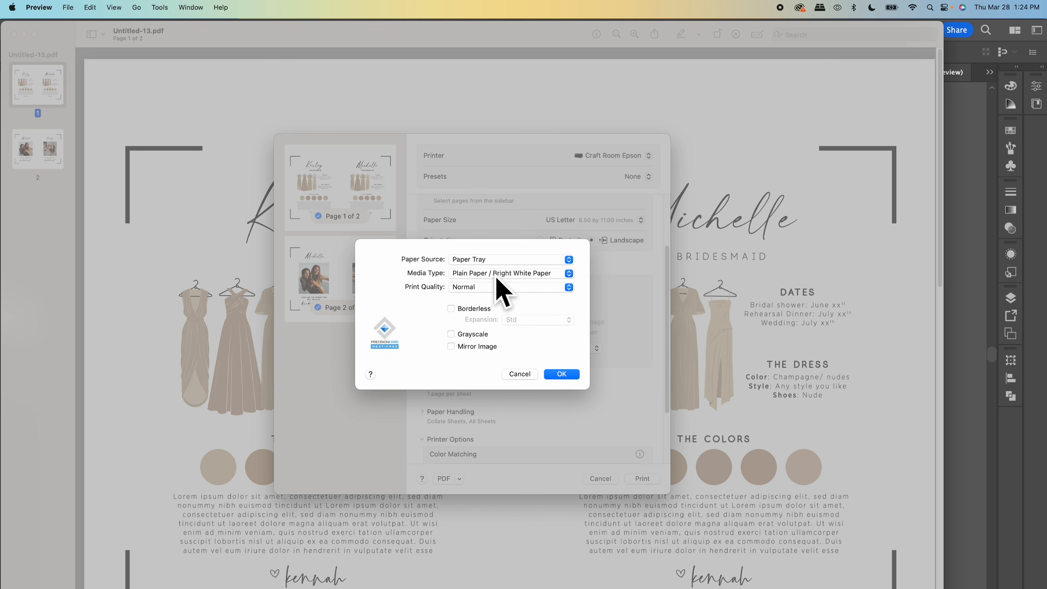
pyautogui.click(476, 288)
pyautogui.click(474, 322)
pyautogui.click(560, 374)
pyautogui.scroll(-3, 537, 363)
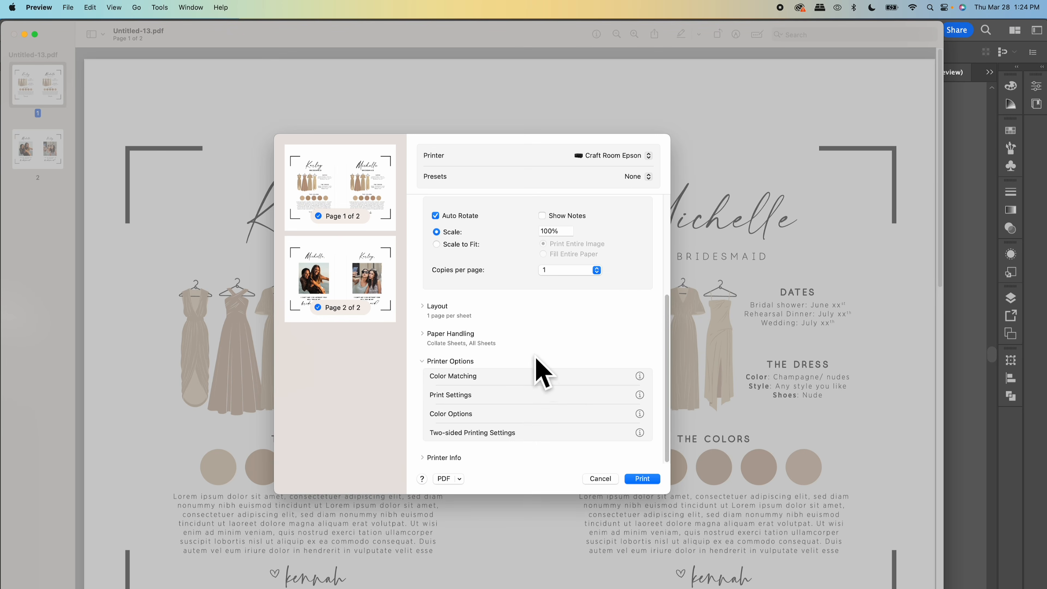
# Set two-sided printing to Short-Edge binding and open the document type choices.
pyautogui.click(640, 433)
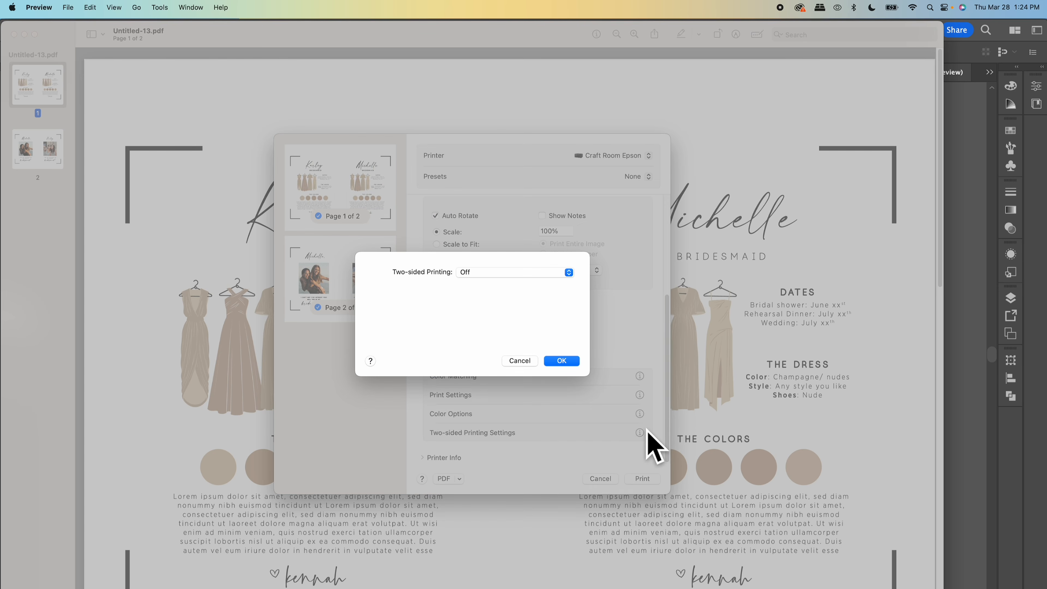
pyautogui.click(464, 273)
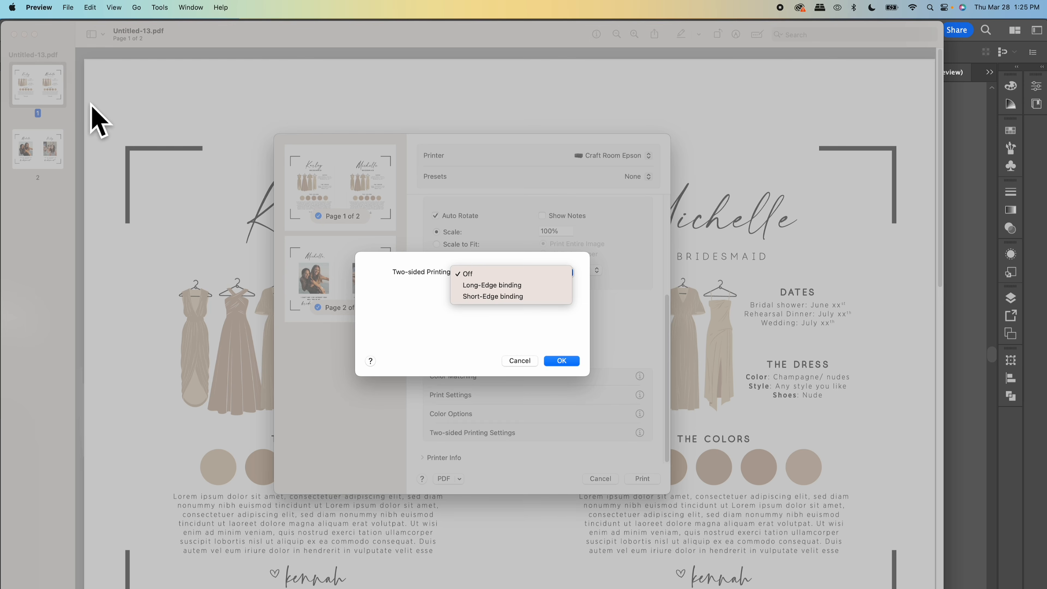
pyautogui.click(524, 298)
pyautogui.click(493, 279)
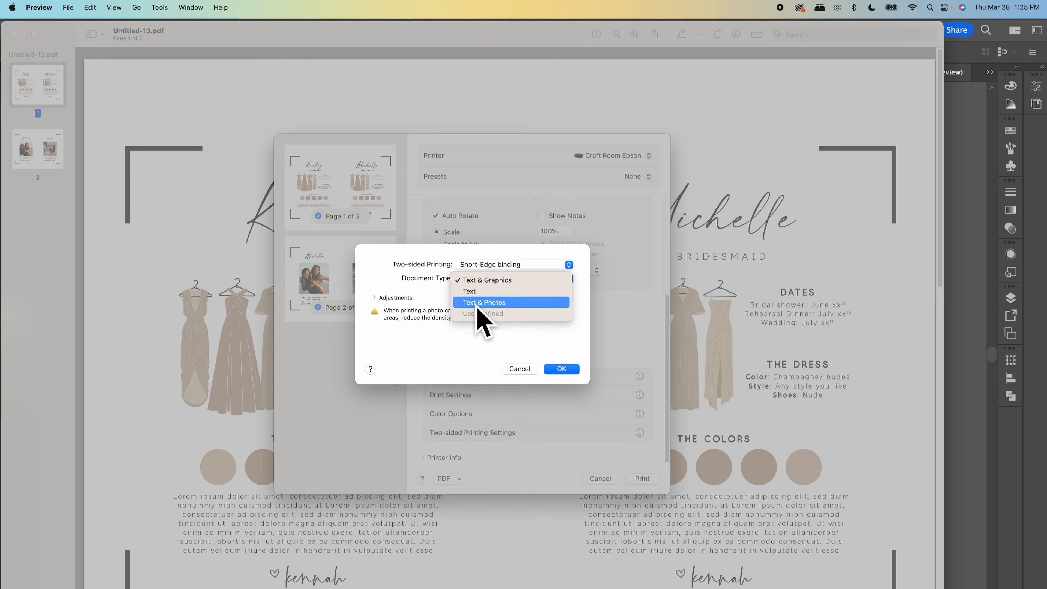